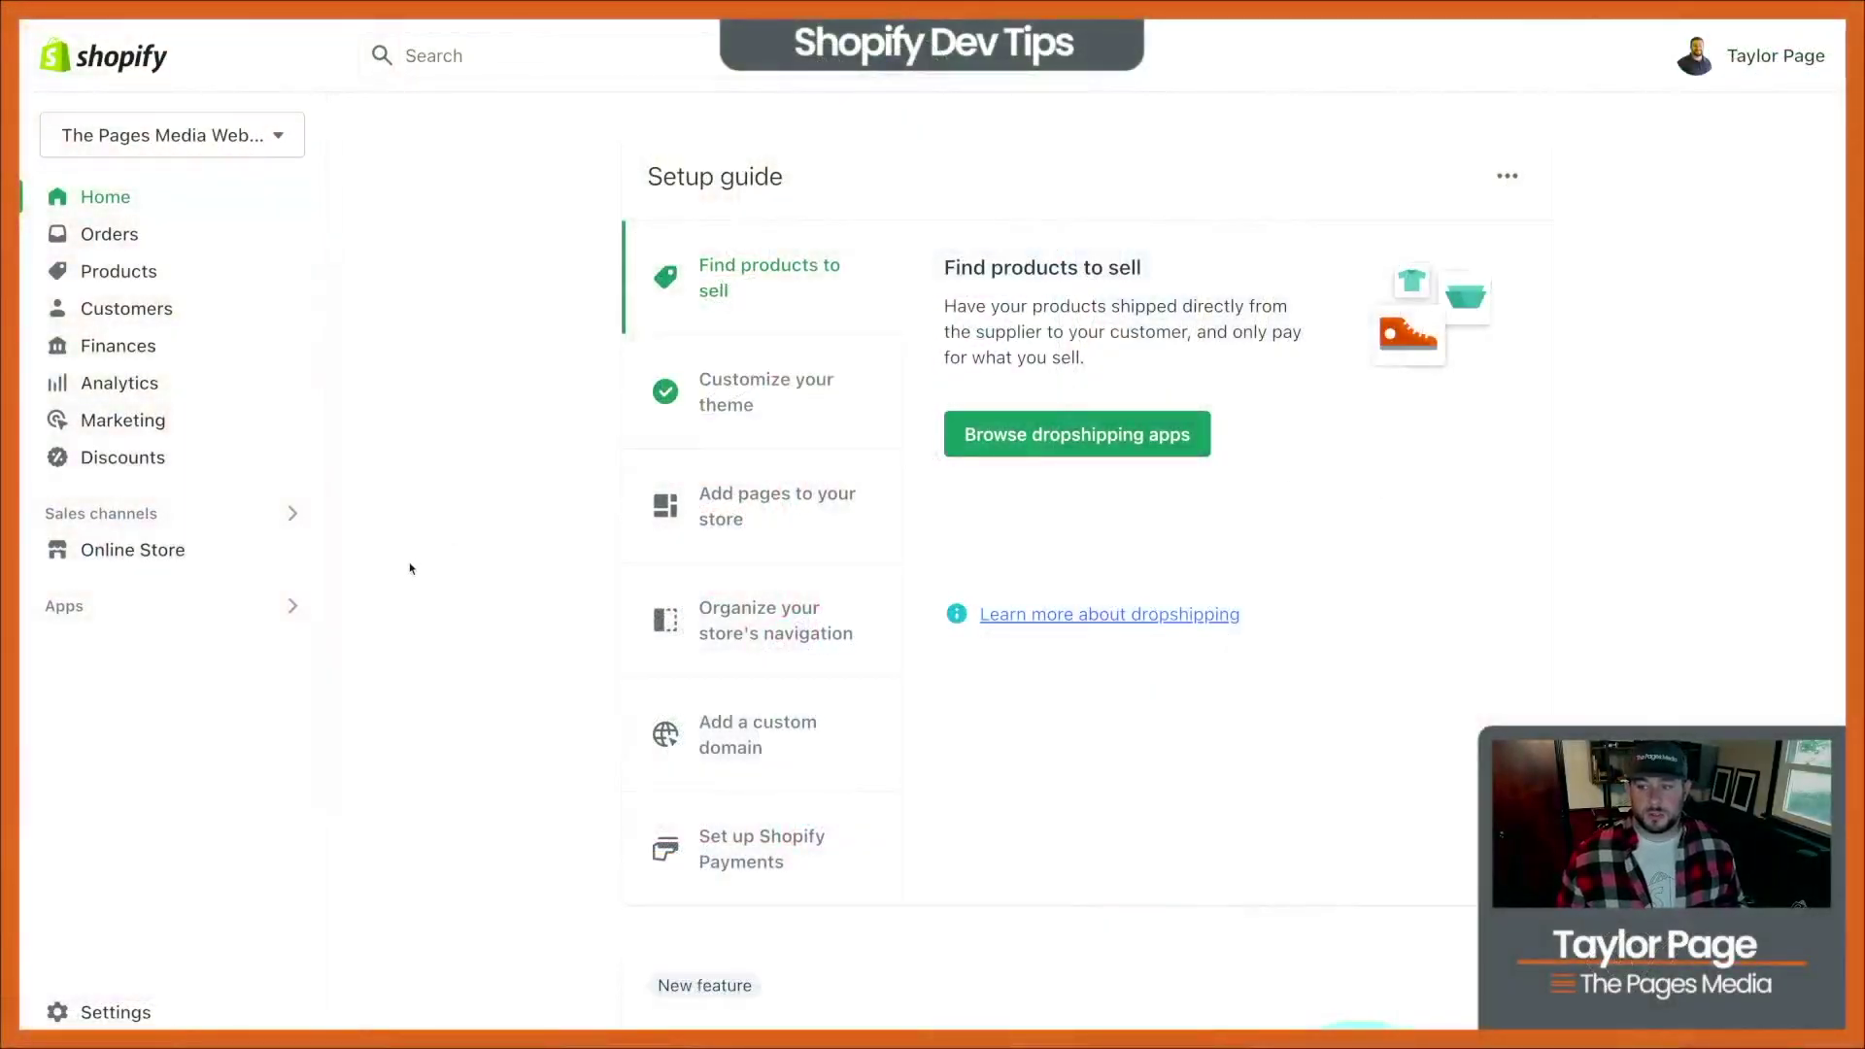
Go to Settings > Metafields > Products to list the product metafield definitions
click(110, 1013)
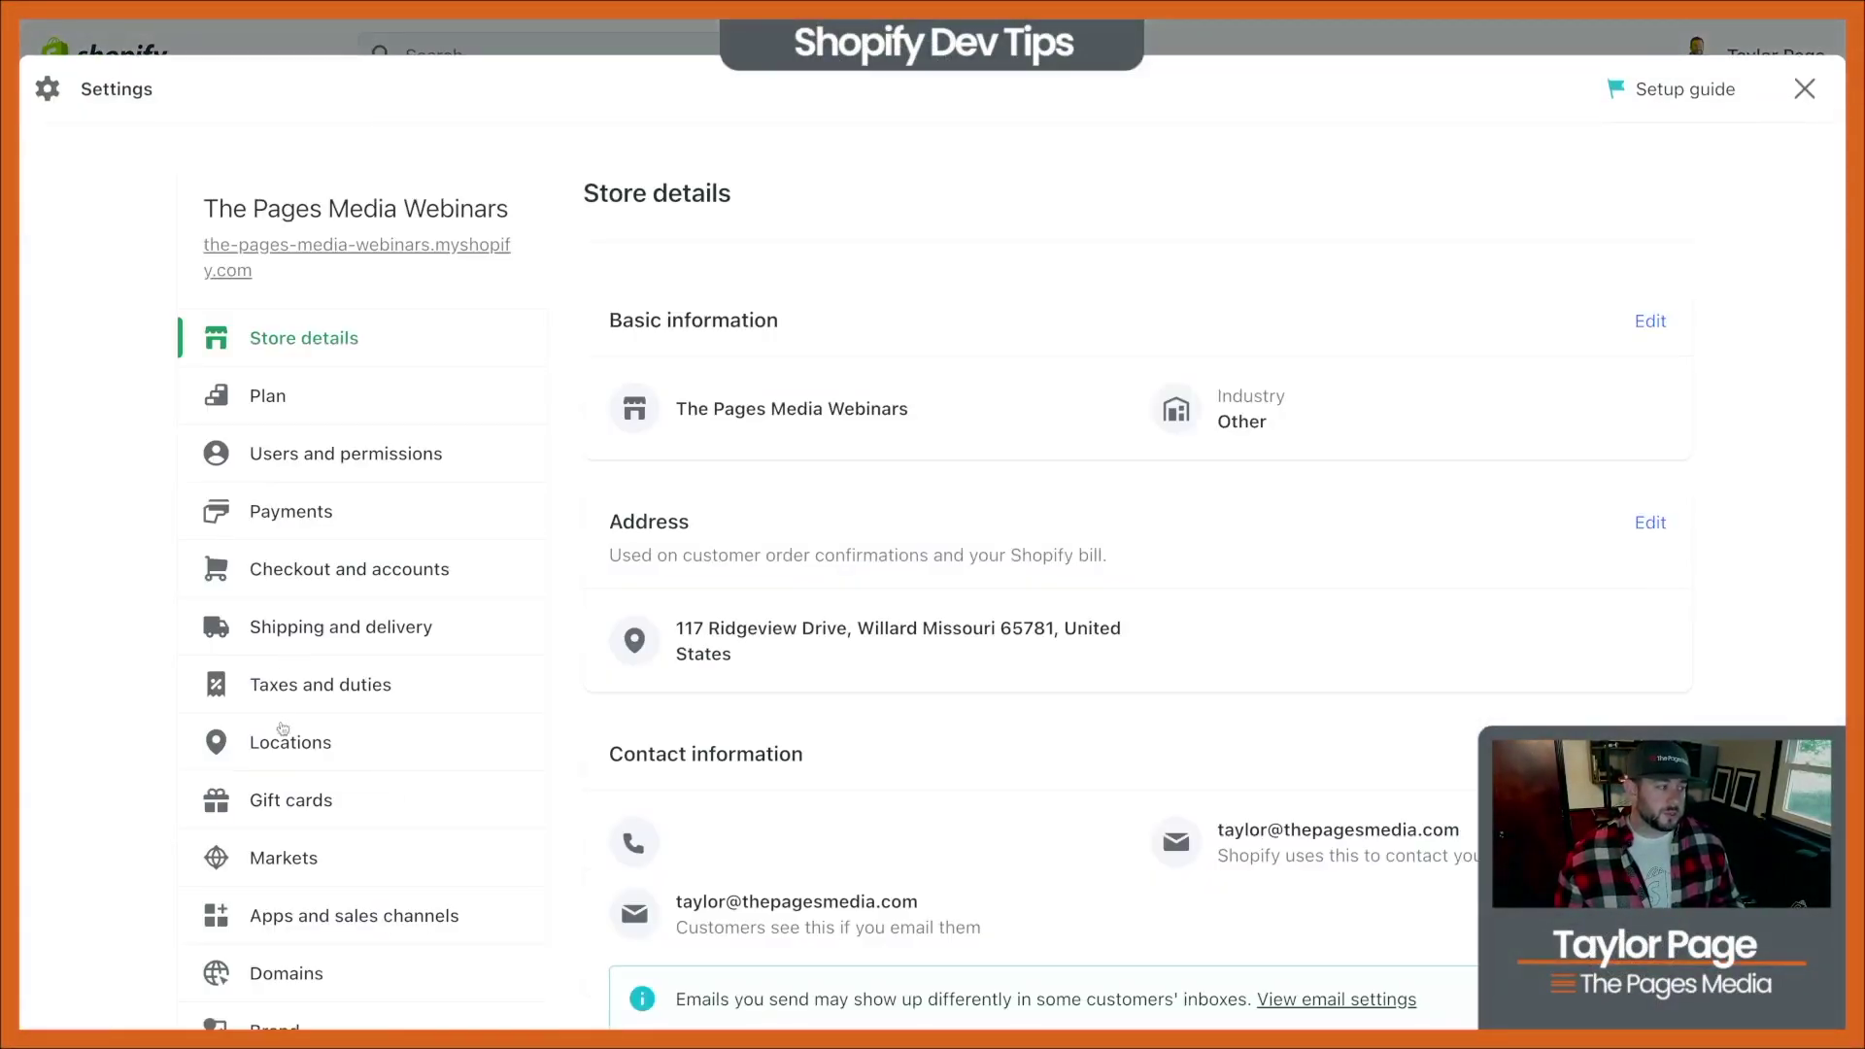
scroll(286, 778, down, 2)
scroll(287, 803, down, 2)
click(288, 806)
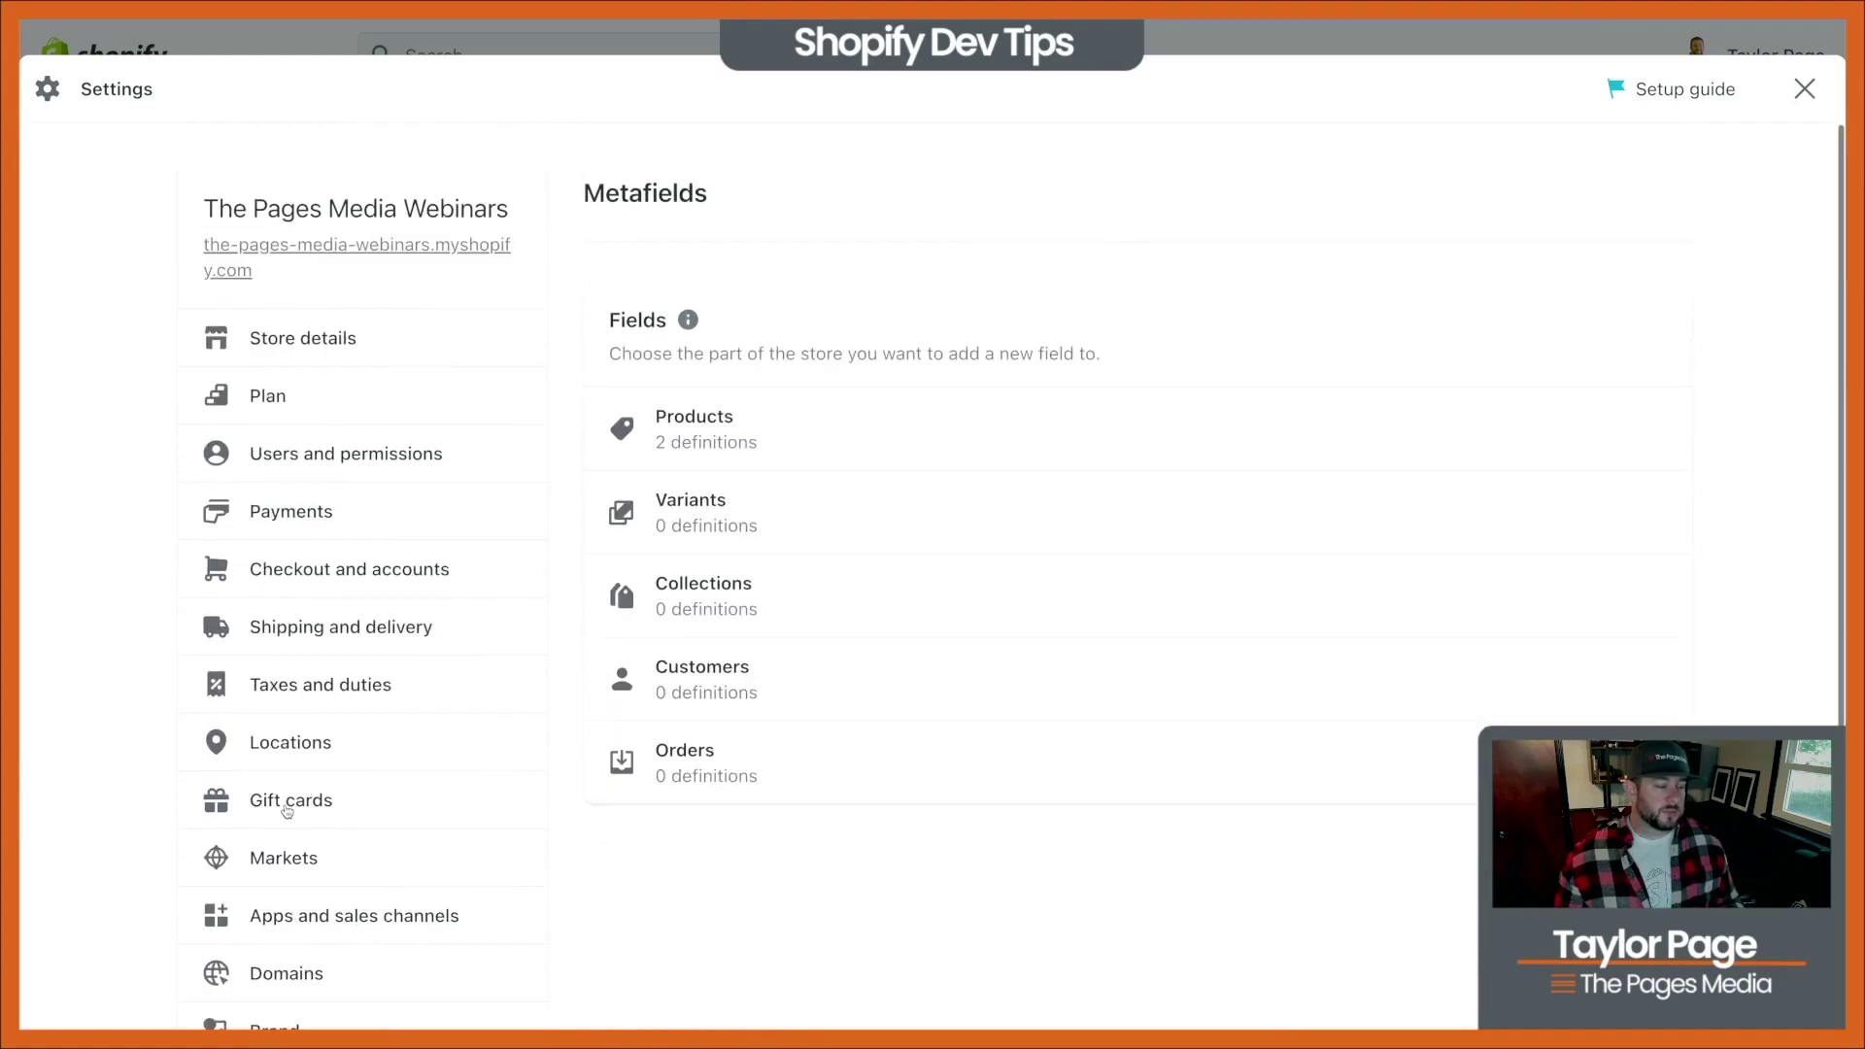
click(719, 433)
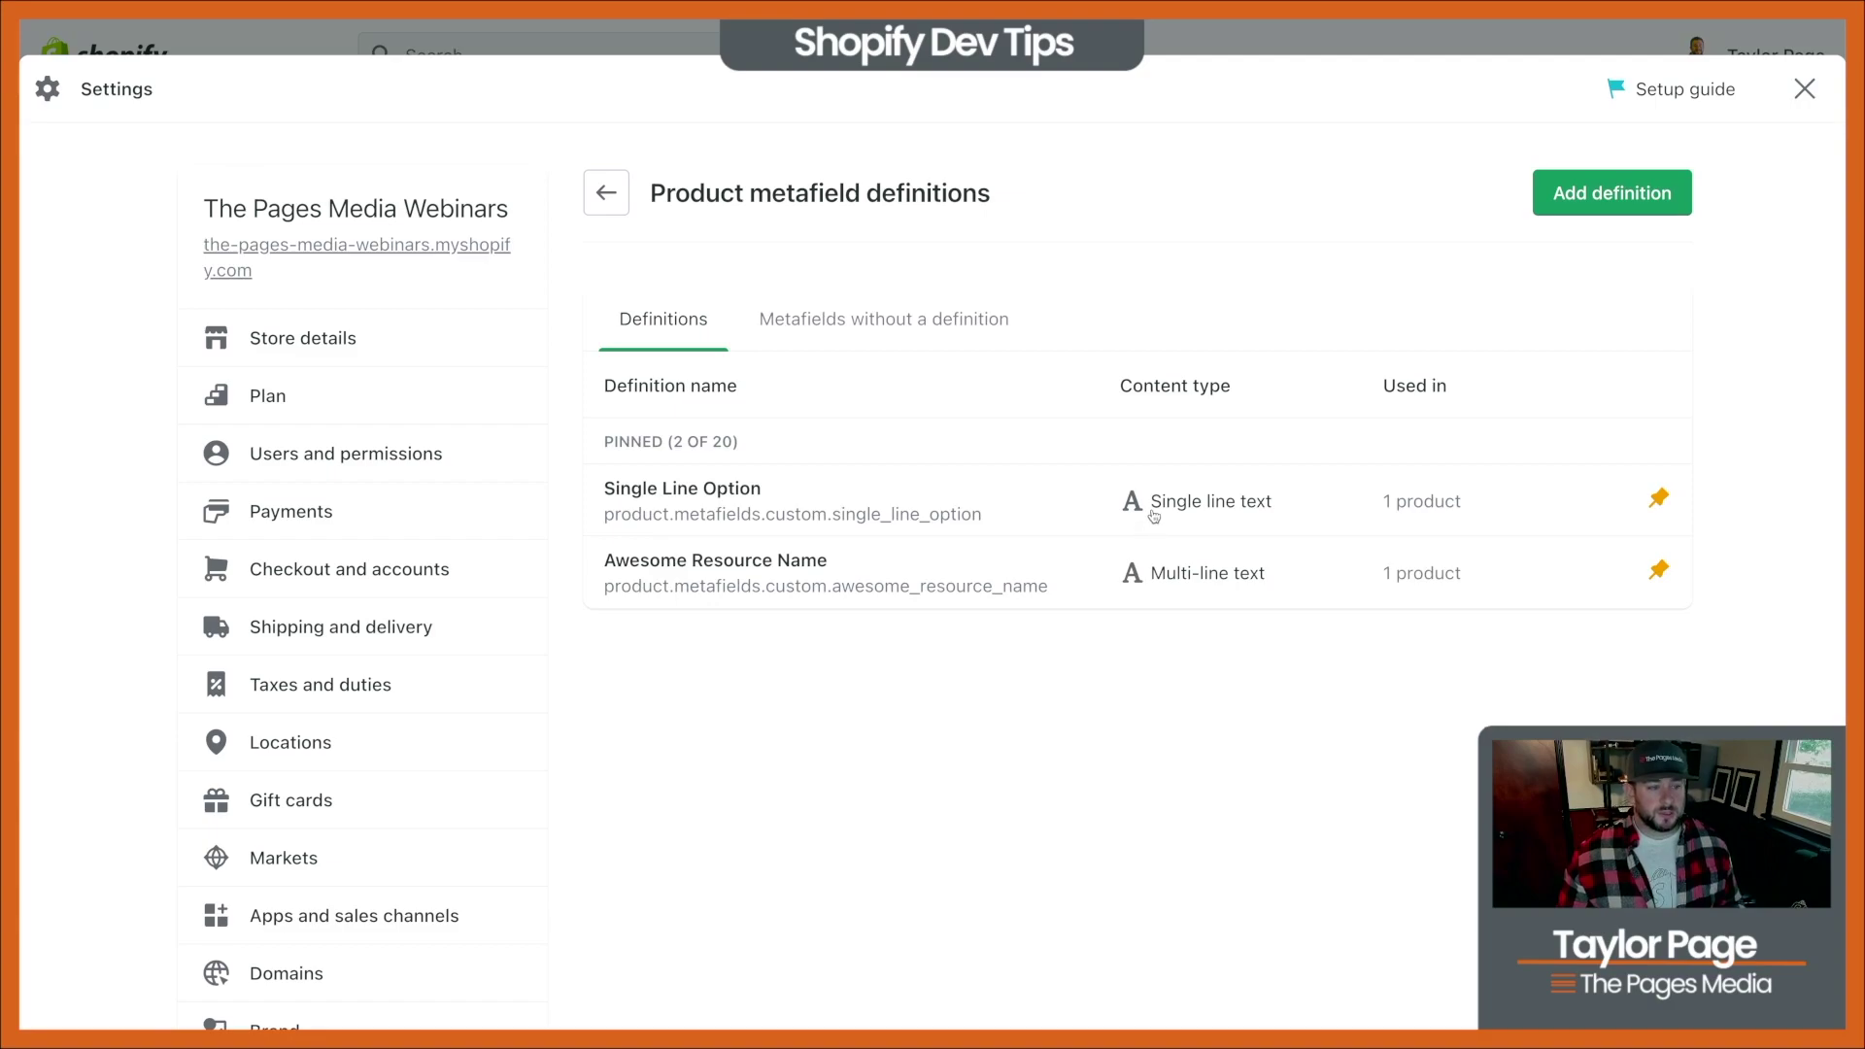
Review the Single Line Option definition, return to the list and start a new definition
click(1155, 520)
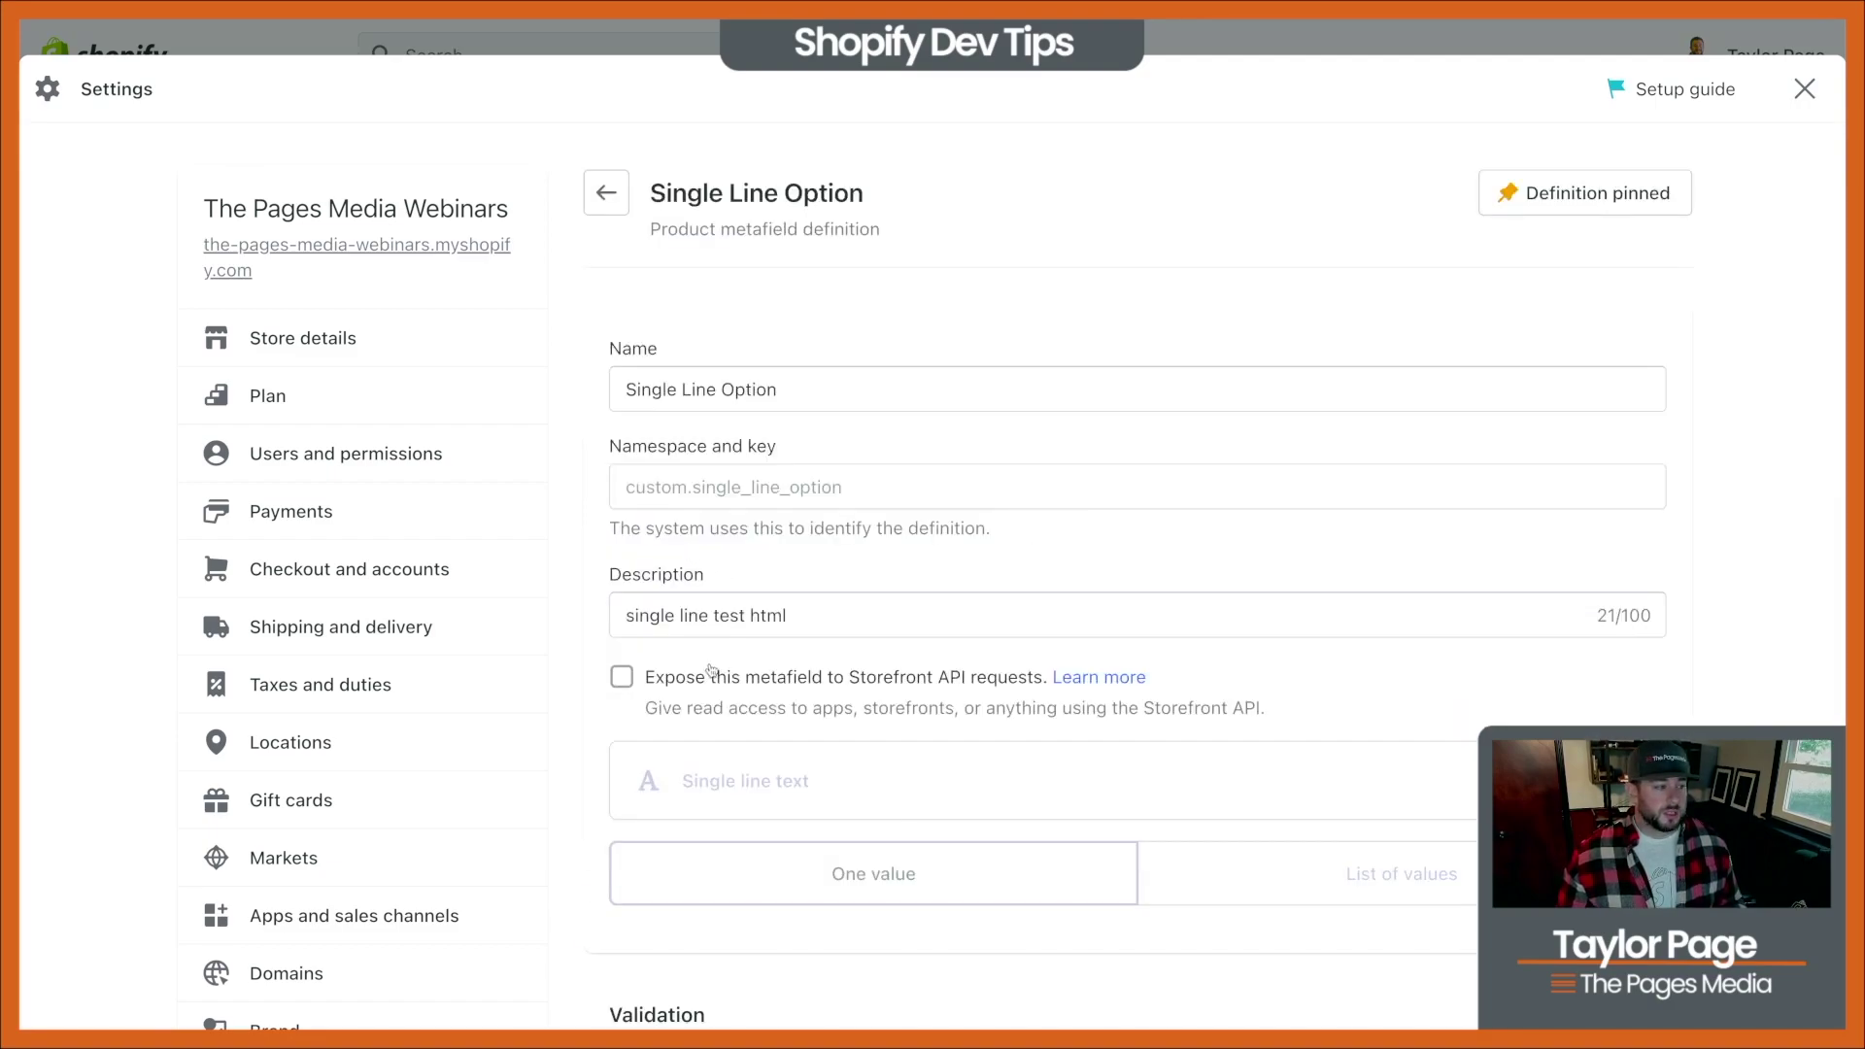
scroll(680, 787, down, 1)
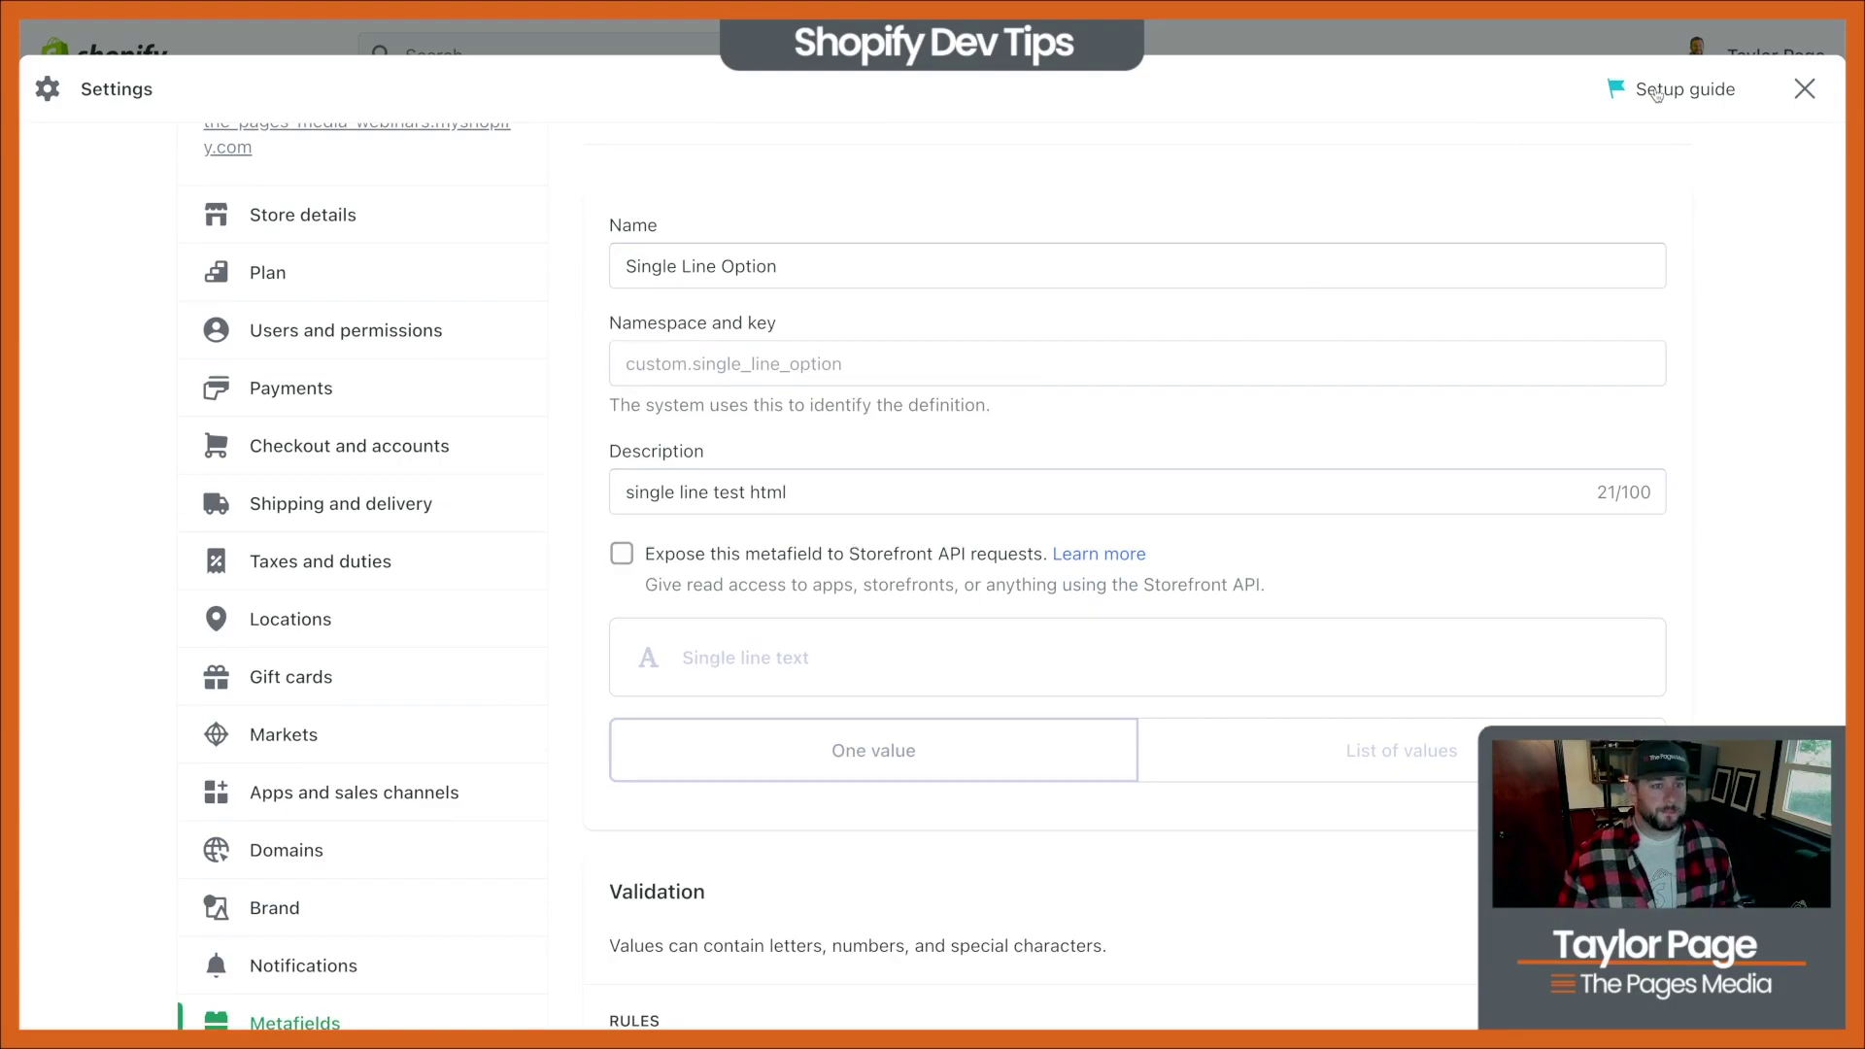
scroll(1049, 428, up, 1)
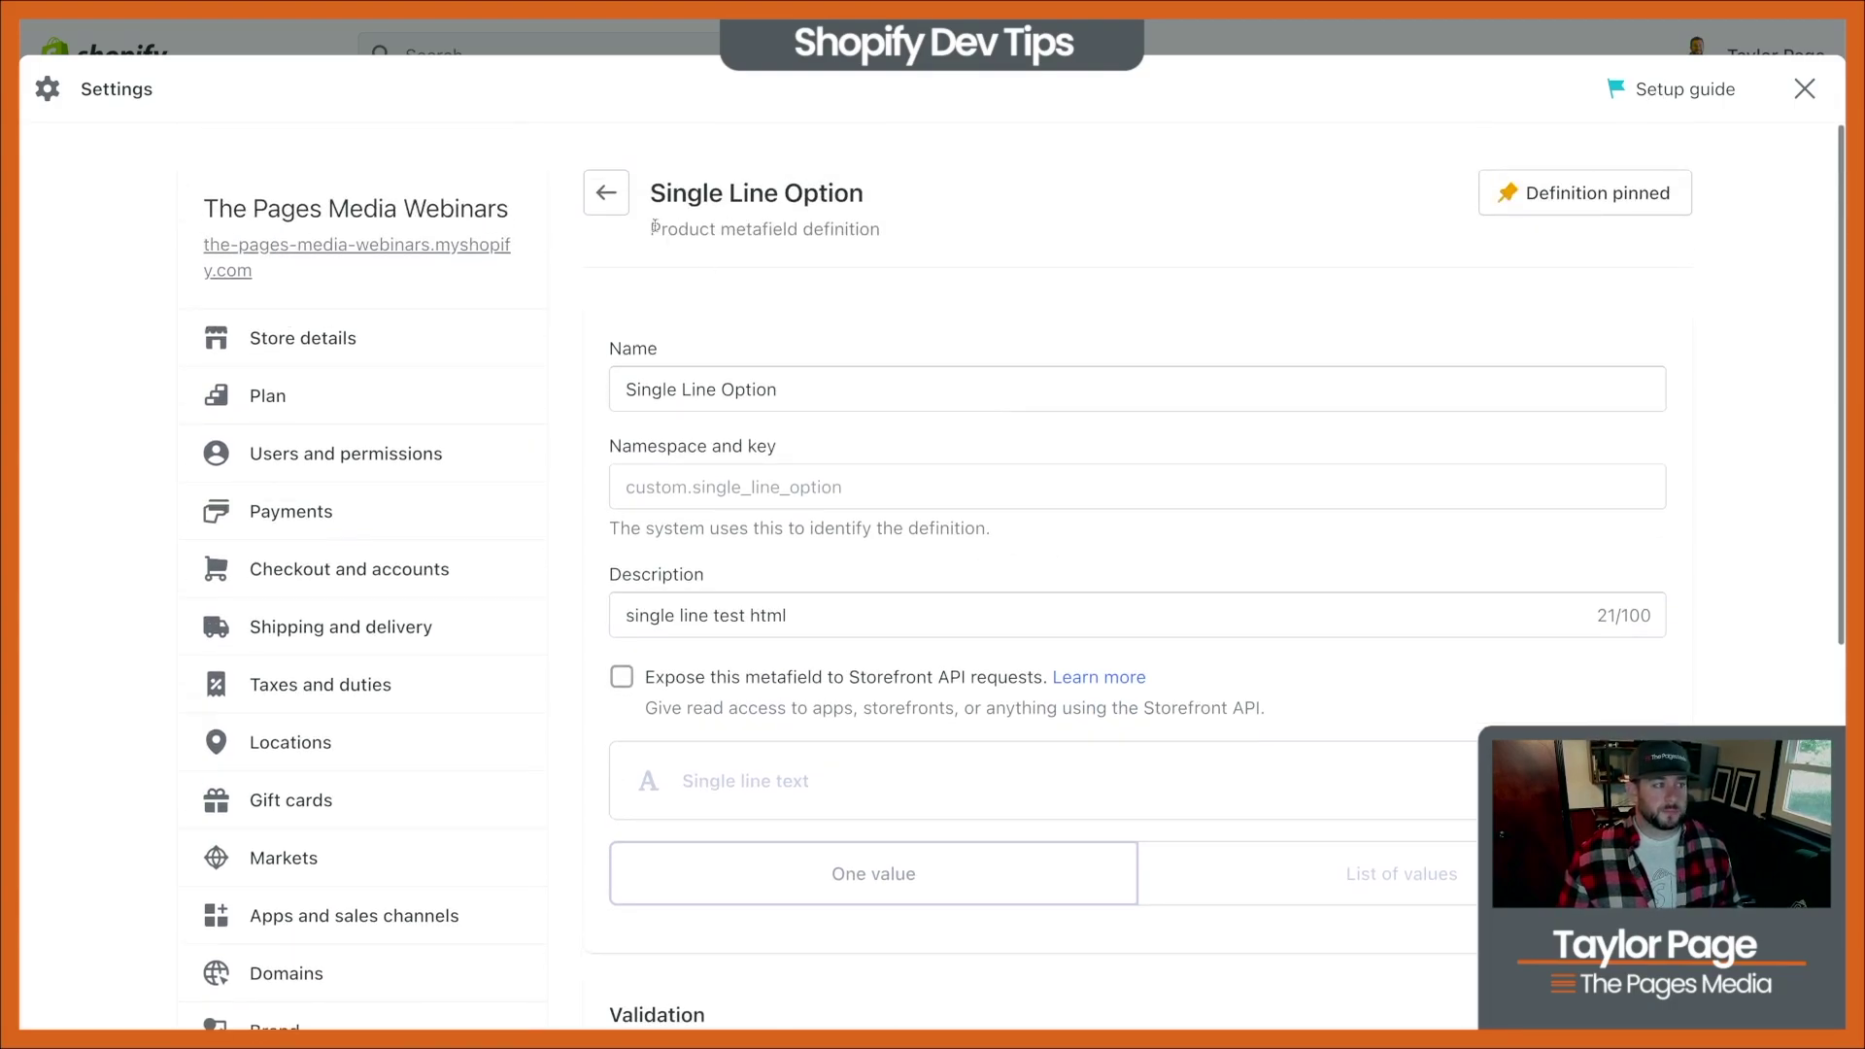
click(606, 192)
click(1543, 176)
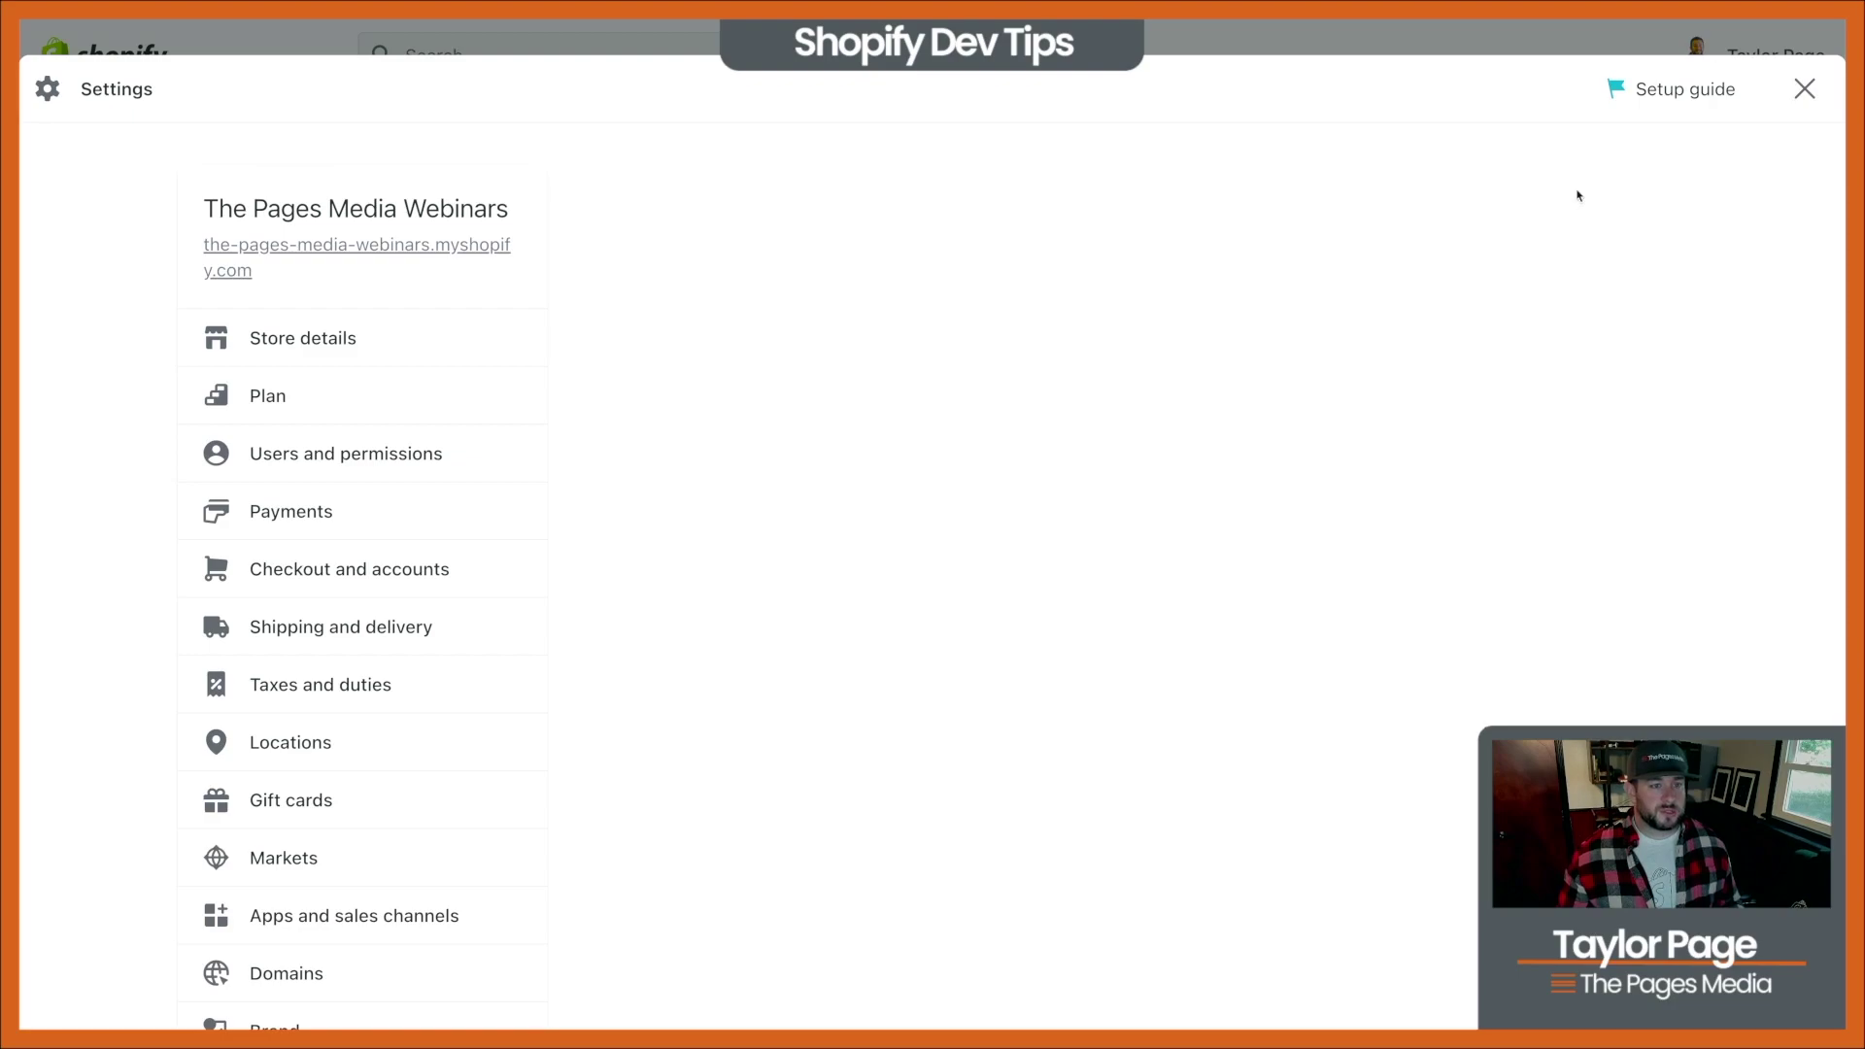
click(924, 362)
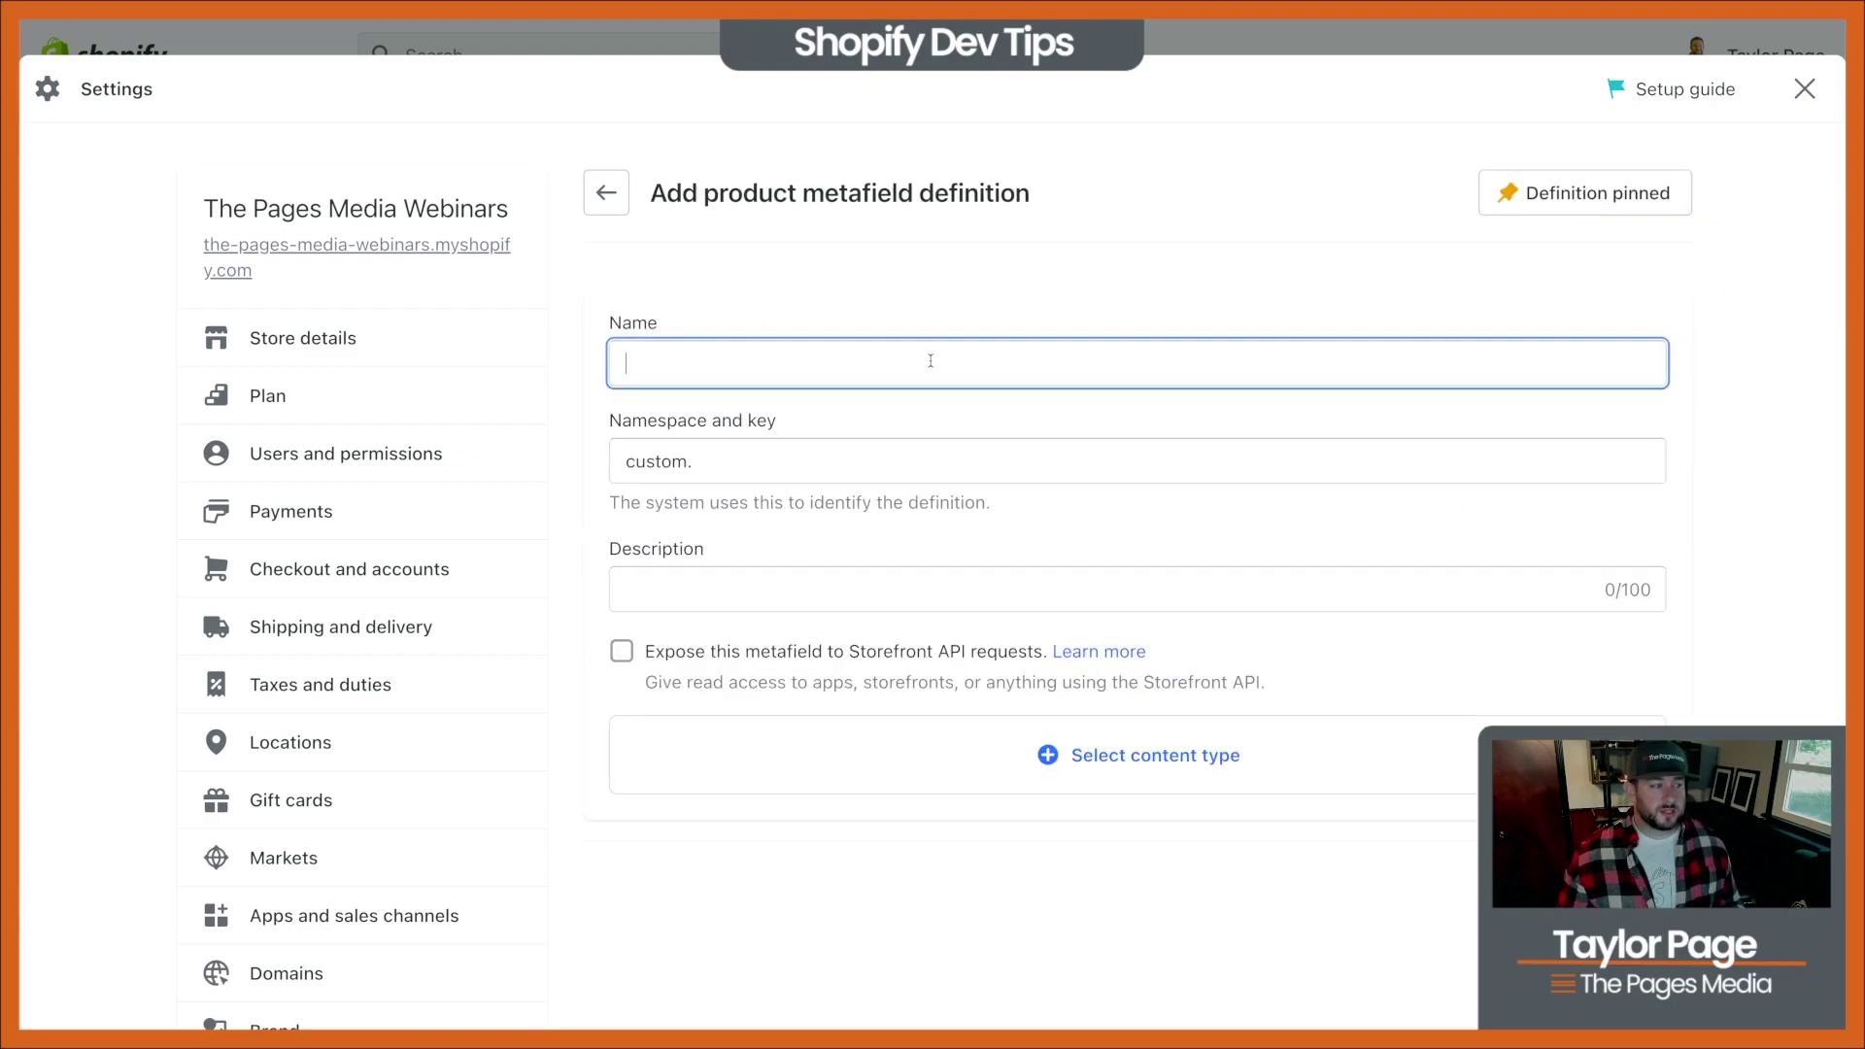
Name the definition 'another option' with description 'info about this option'
click(1054, 755)
click(822, 361)
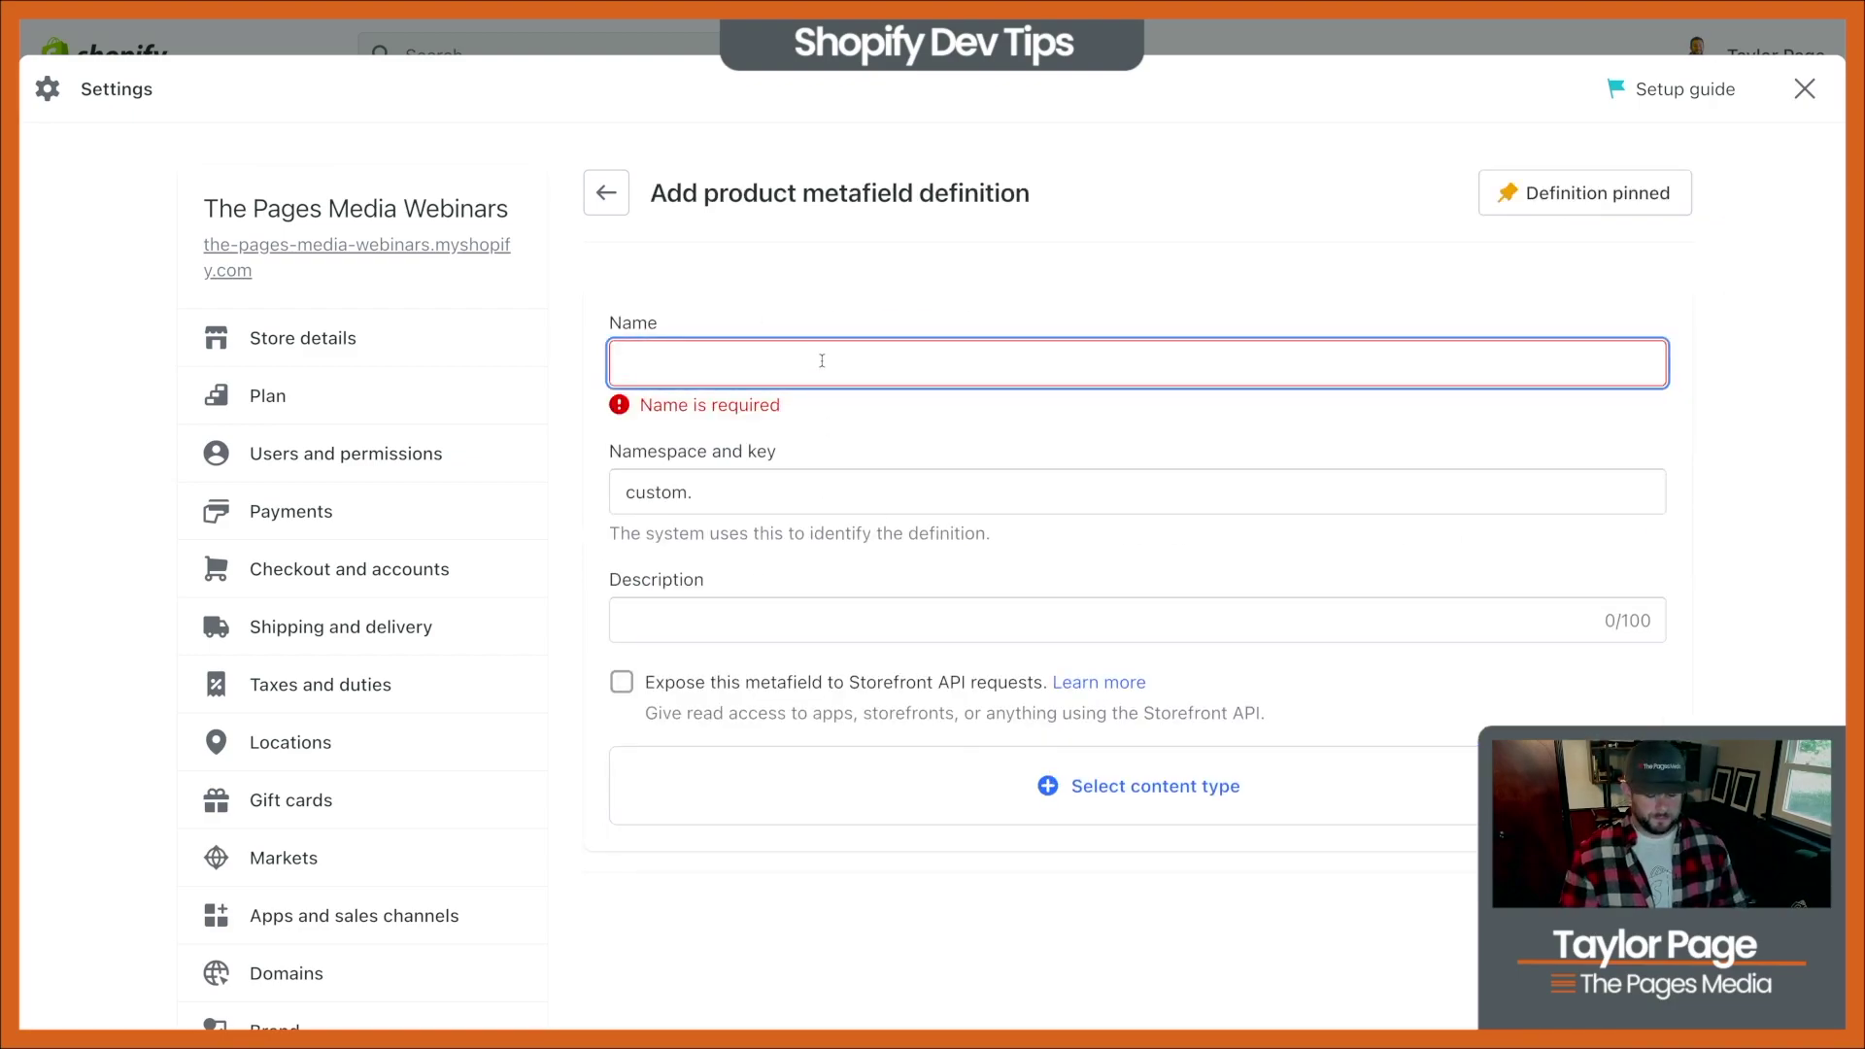
text(another option)
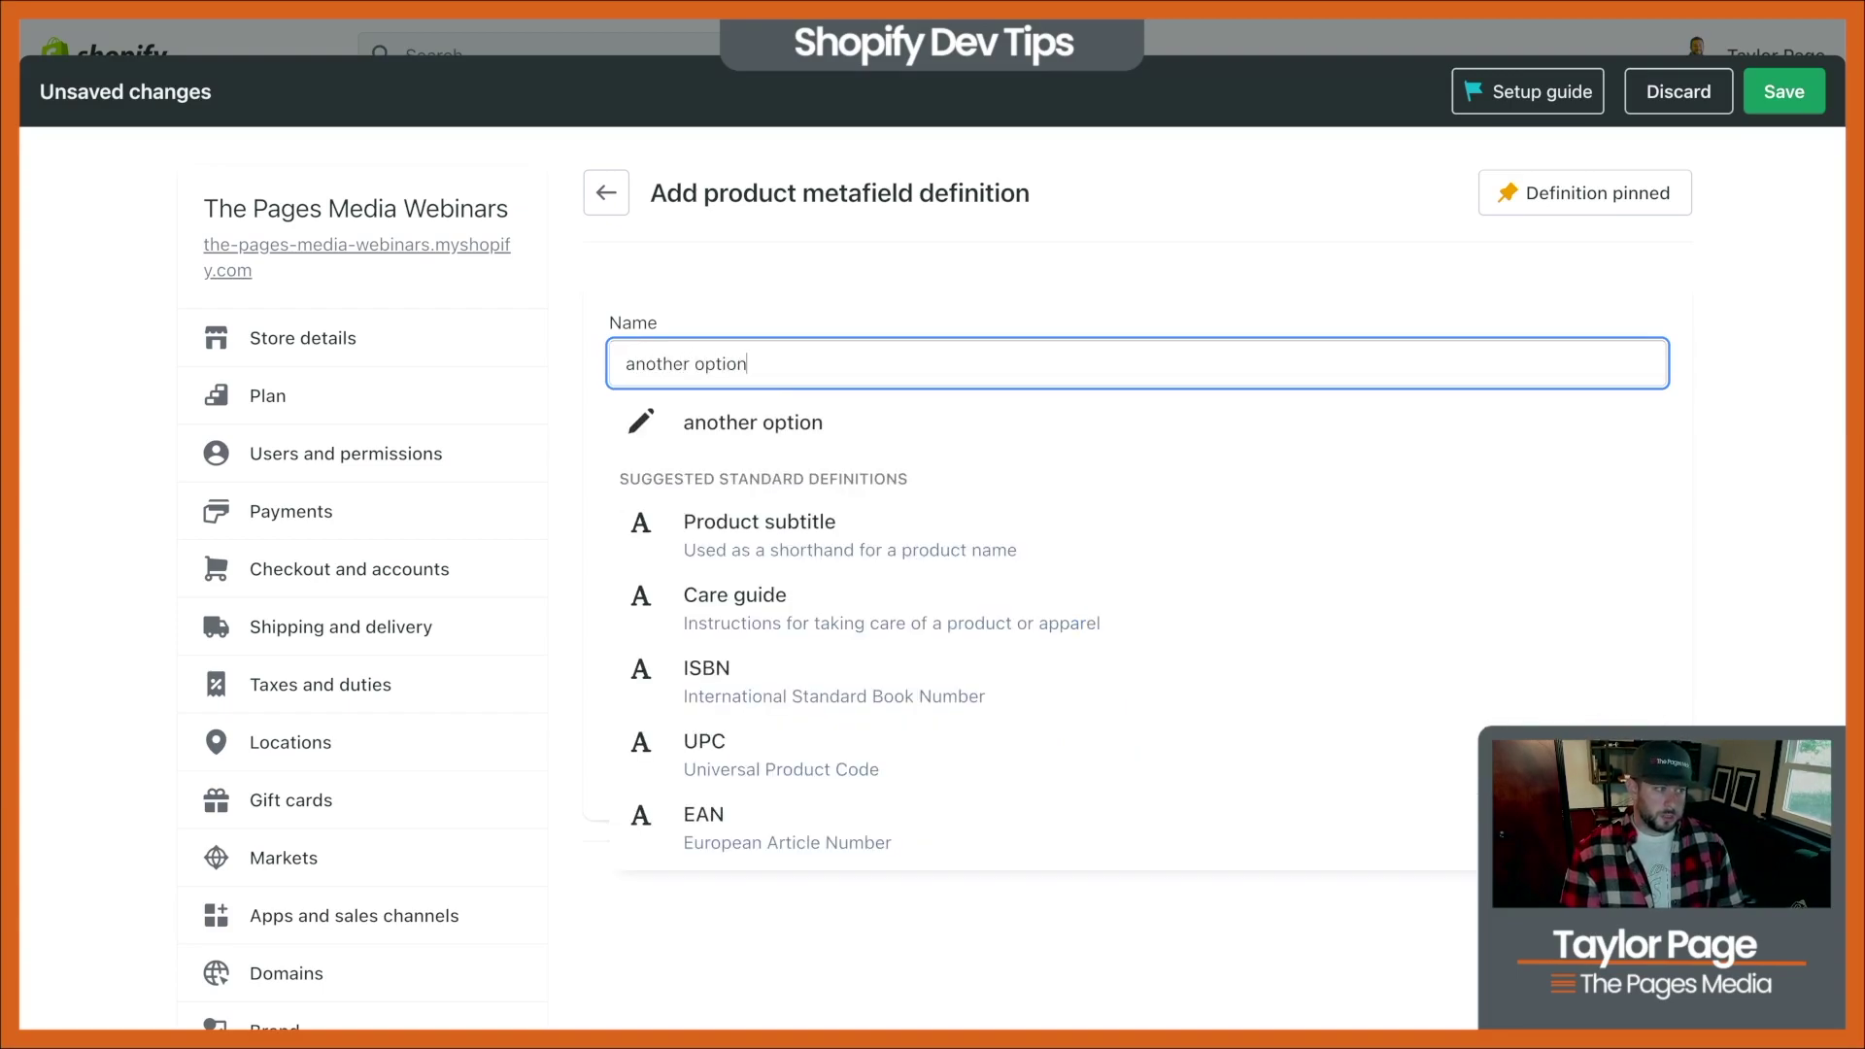
click(868, 433)
click(748, 600)
text(info about this option)
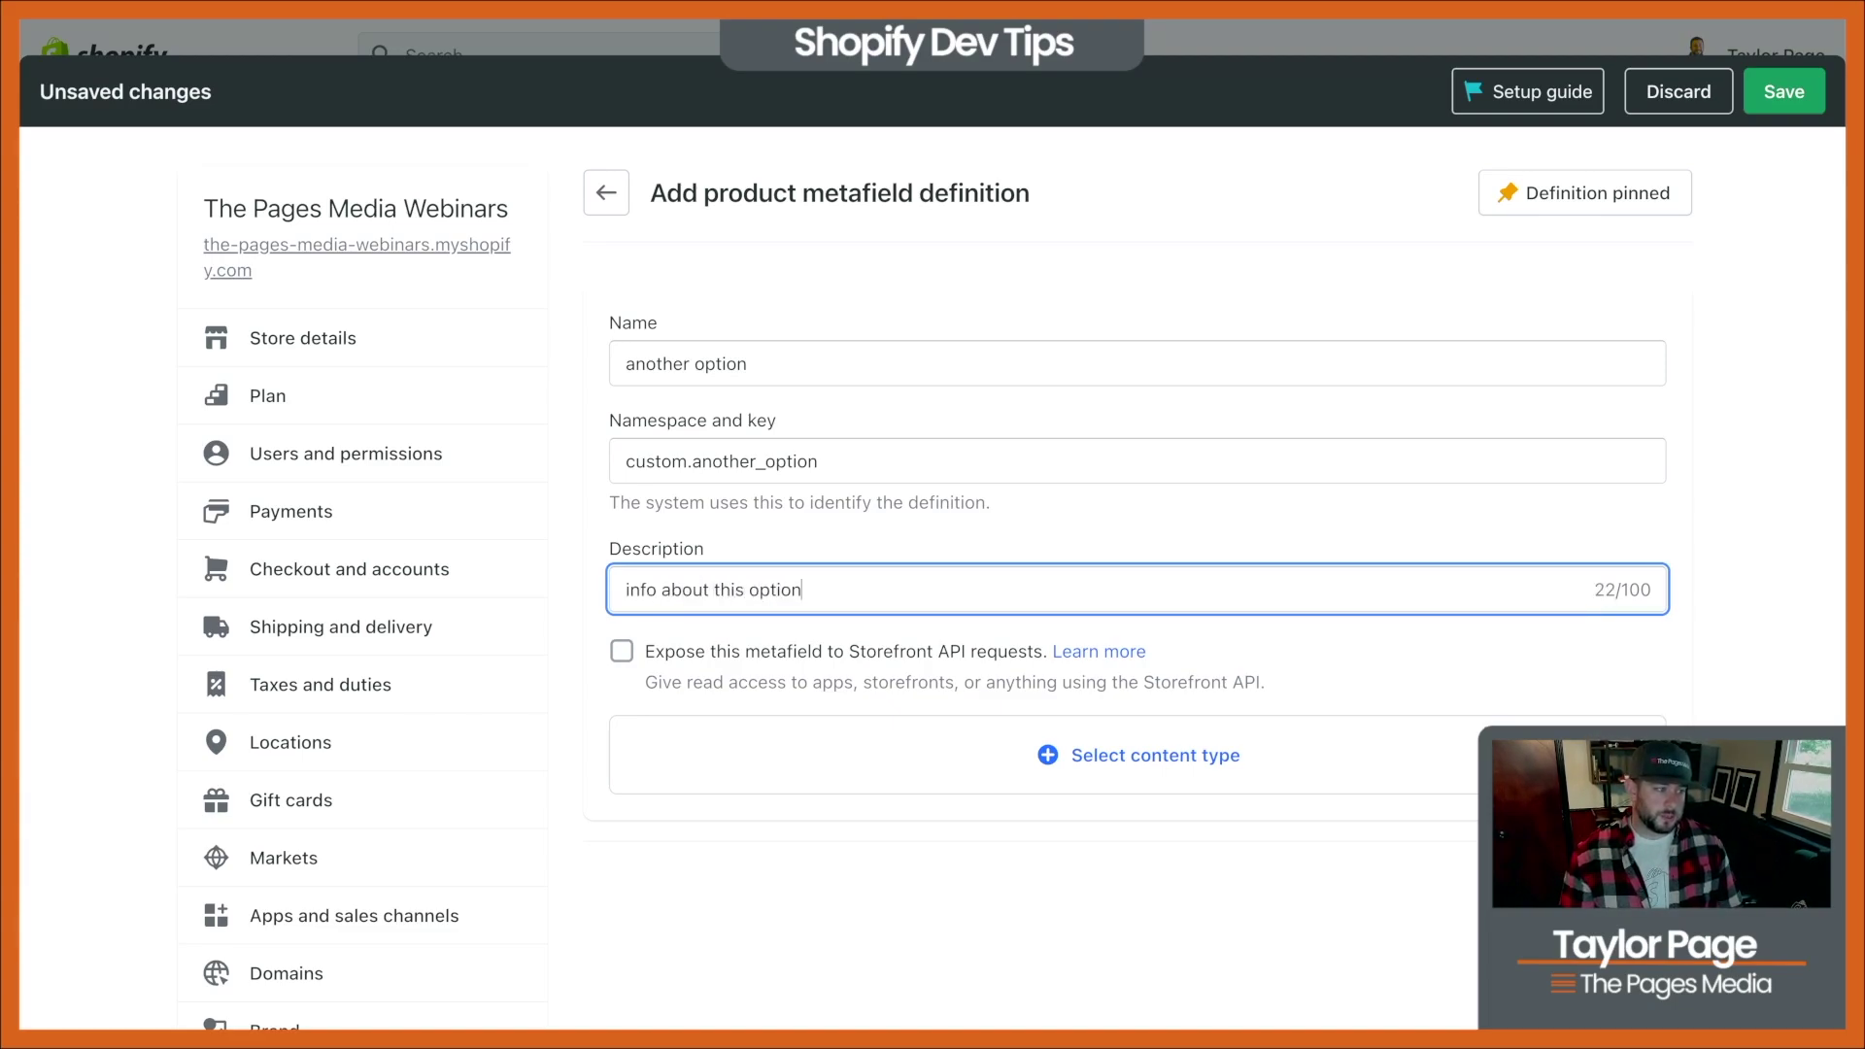
Set the content type to Multi-line text and save the definition
click(913, 749)
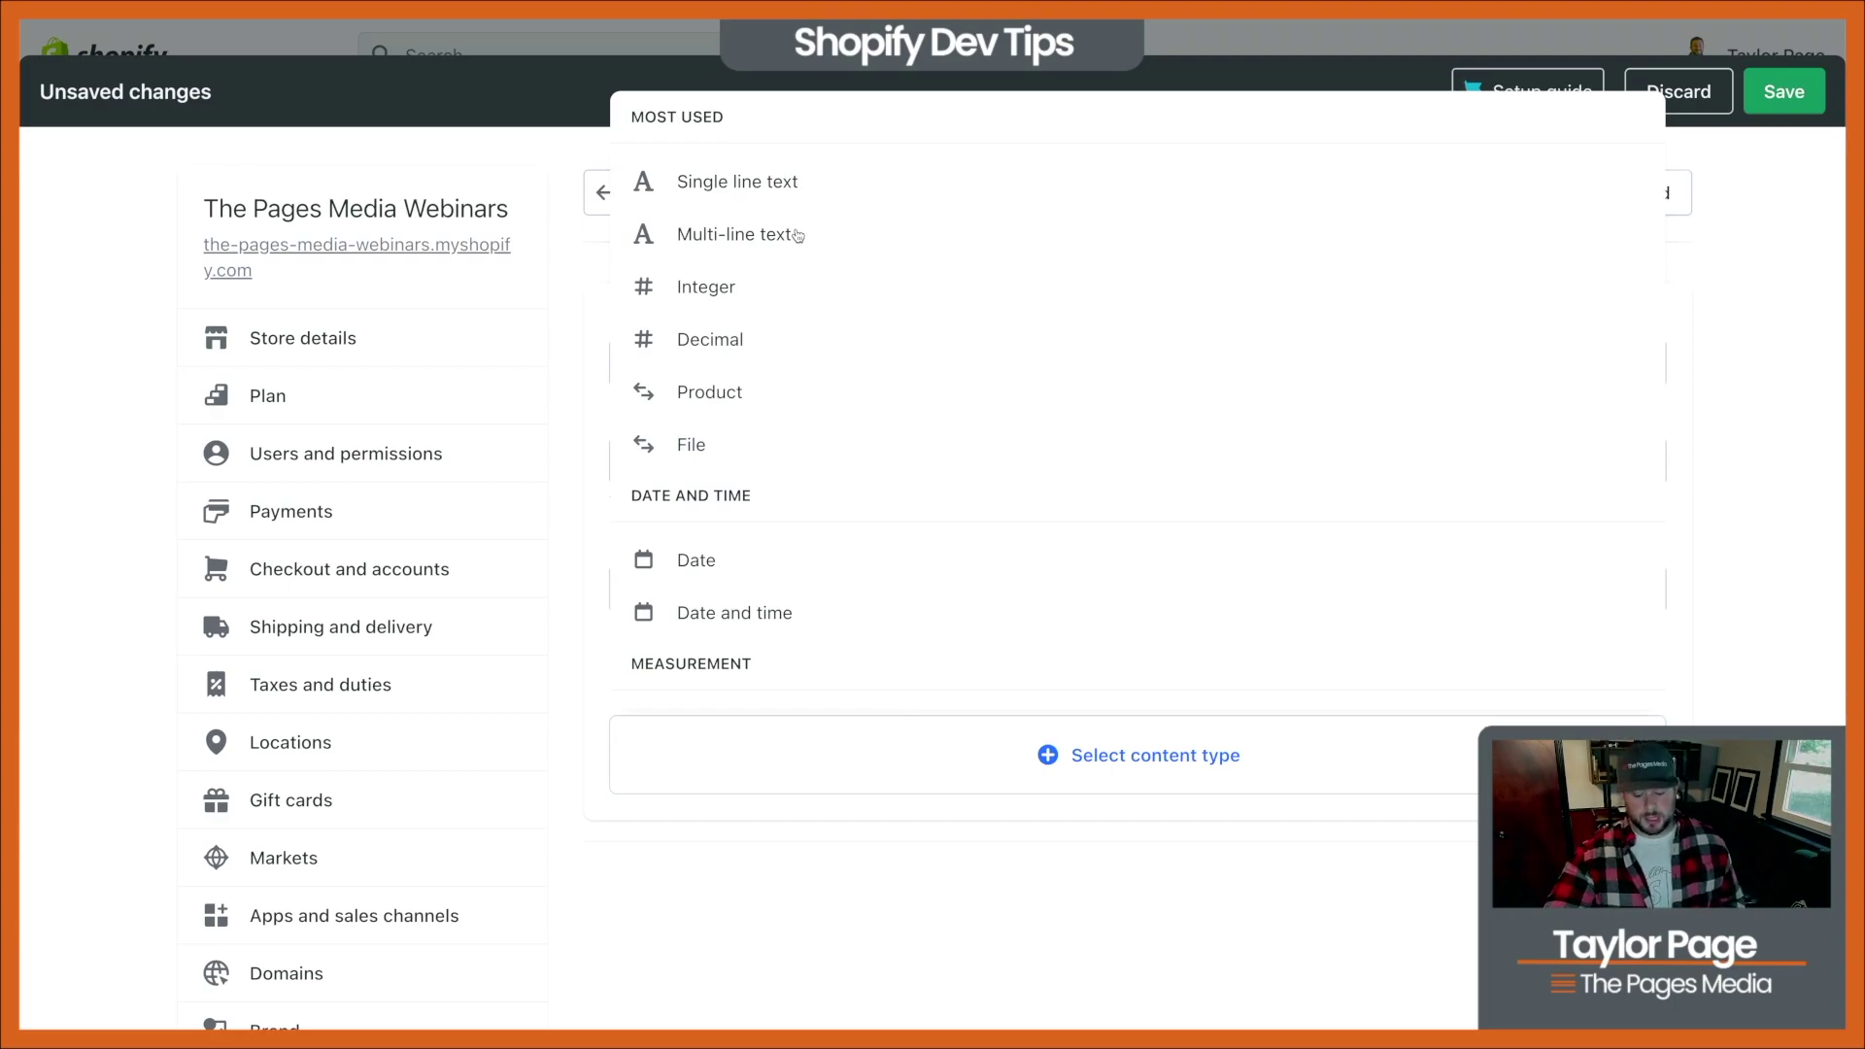
click(720, 241)
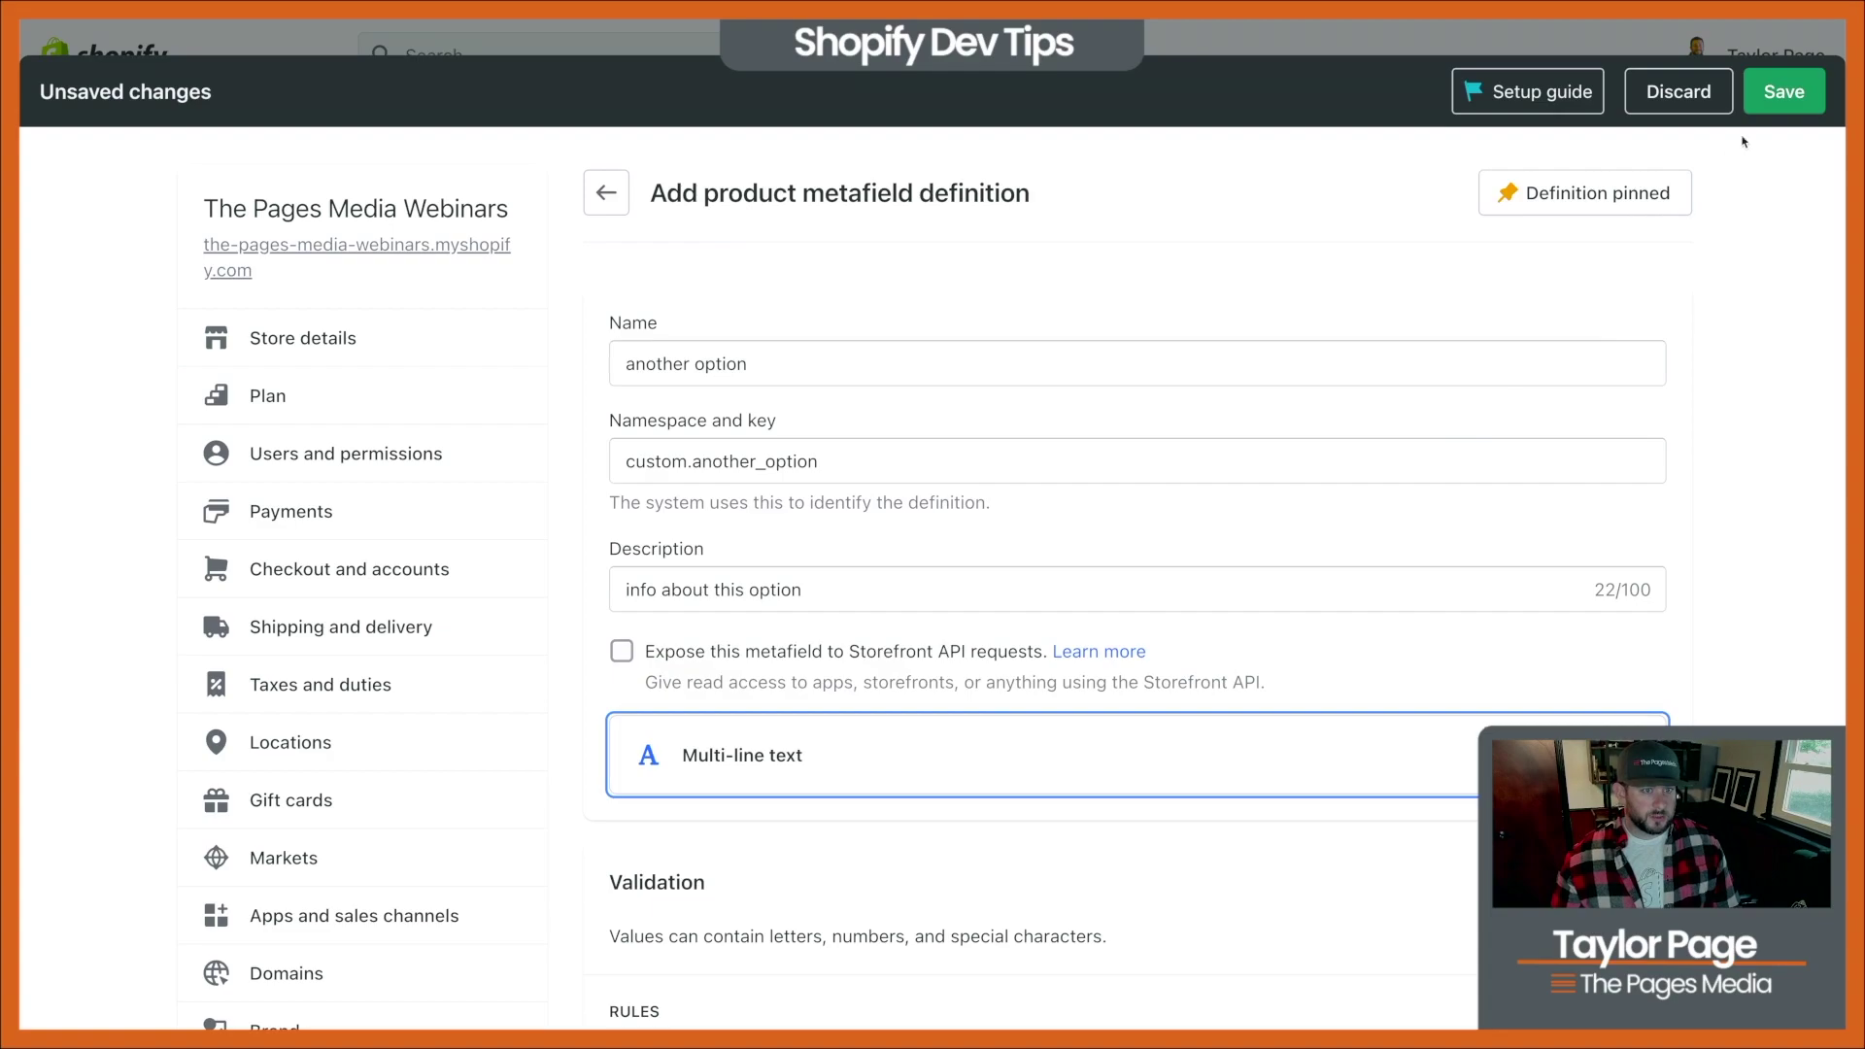
scroll(1294, 598, down, 4)
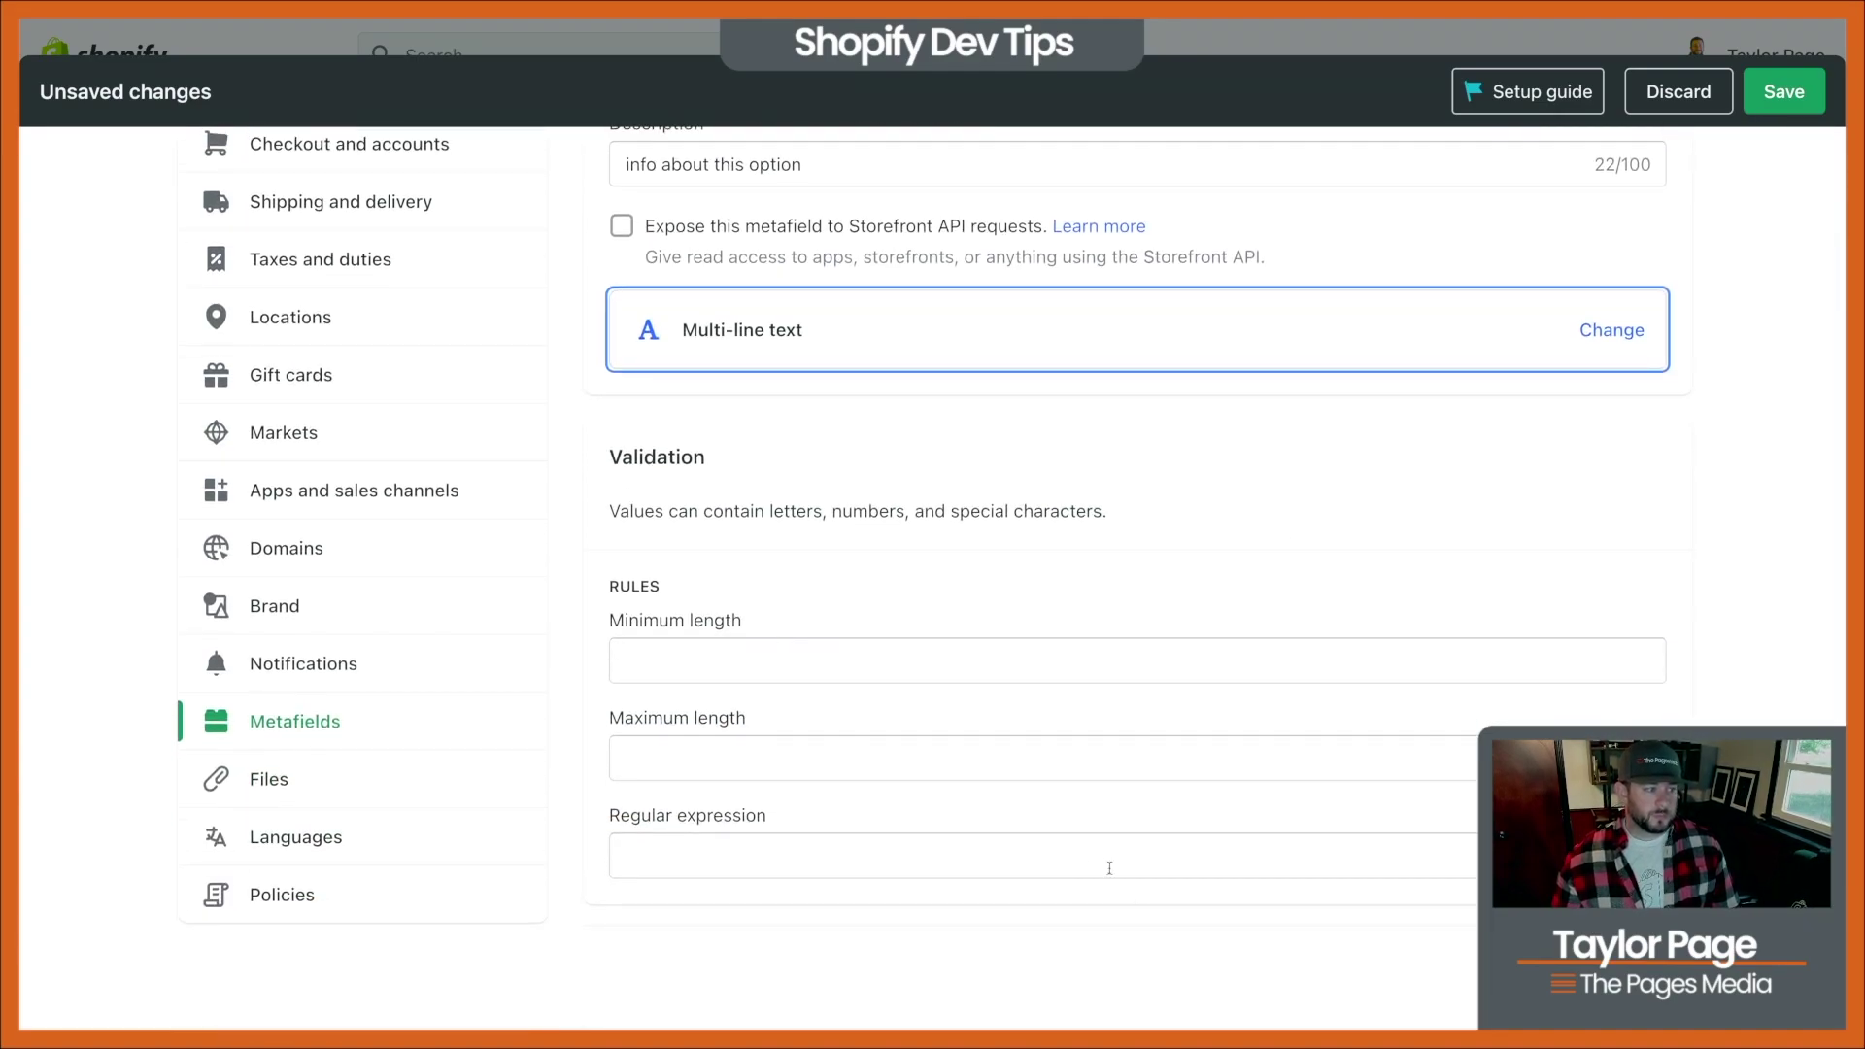
click(1784, 91)
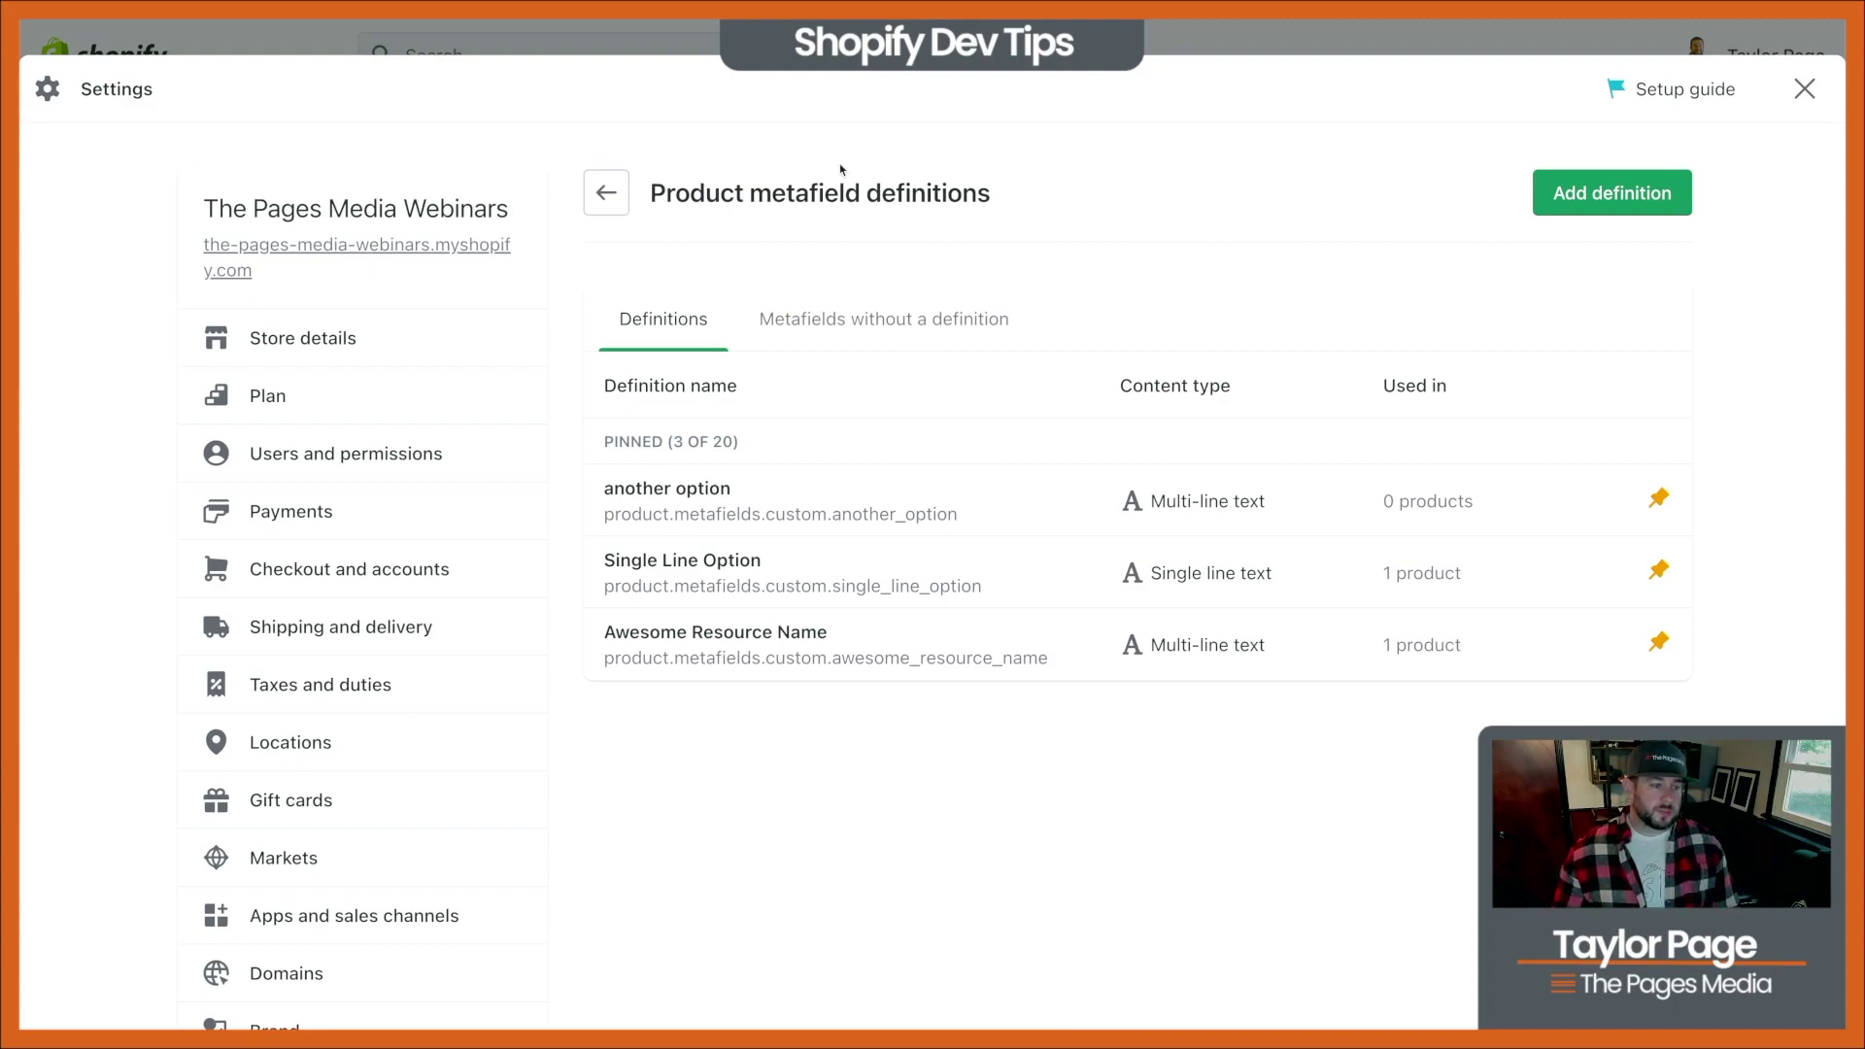
Return to the Blackberry Iced Tea product and show all its metafields
key(Escape)
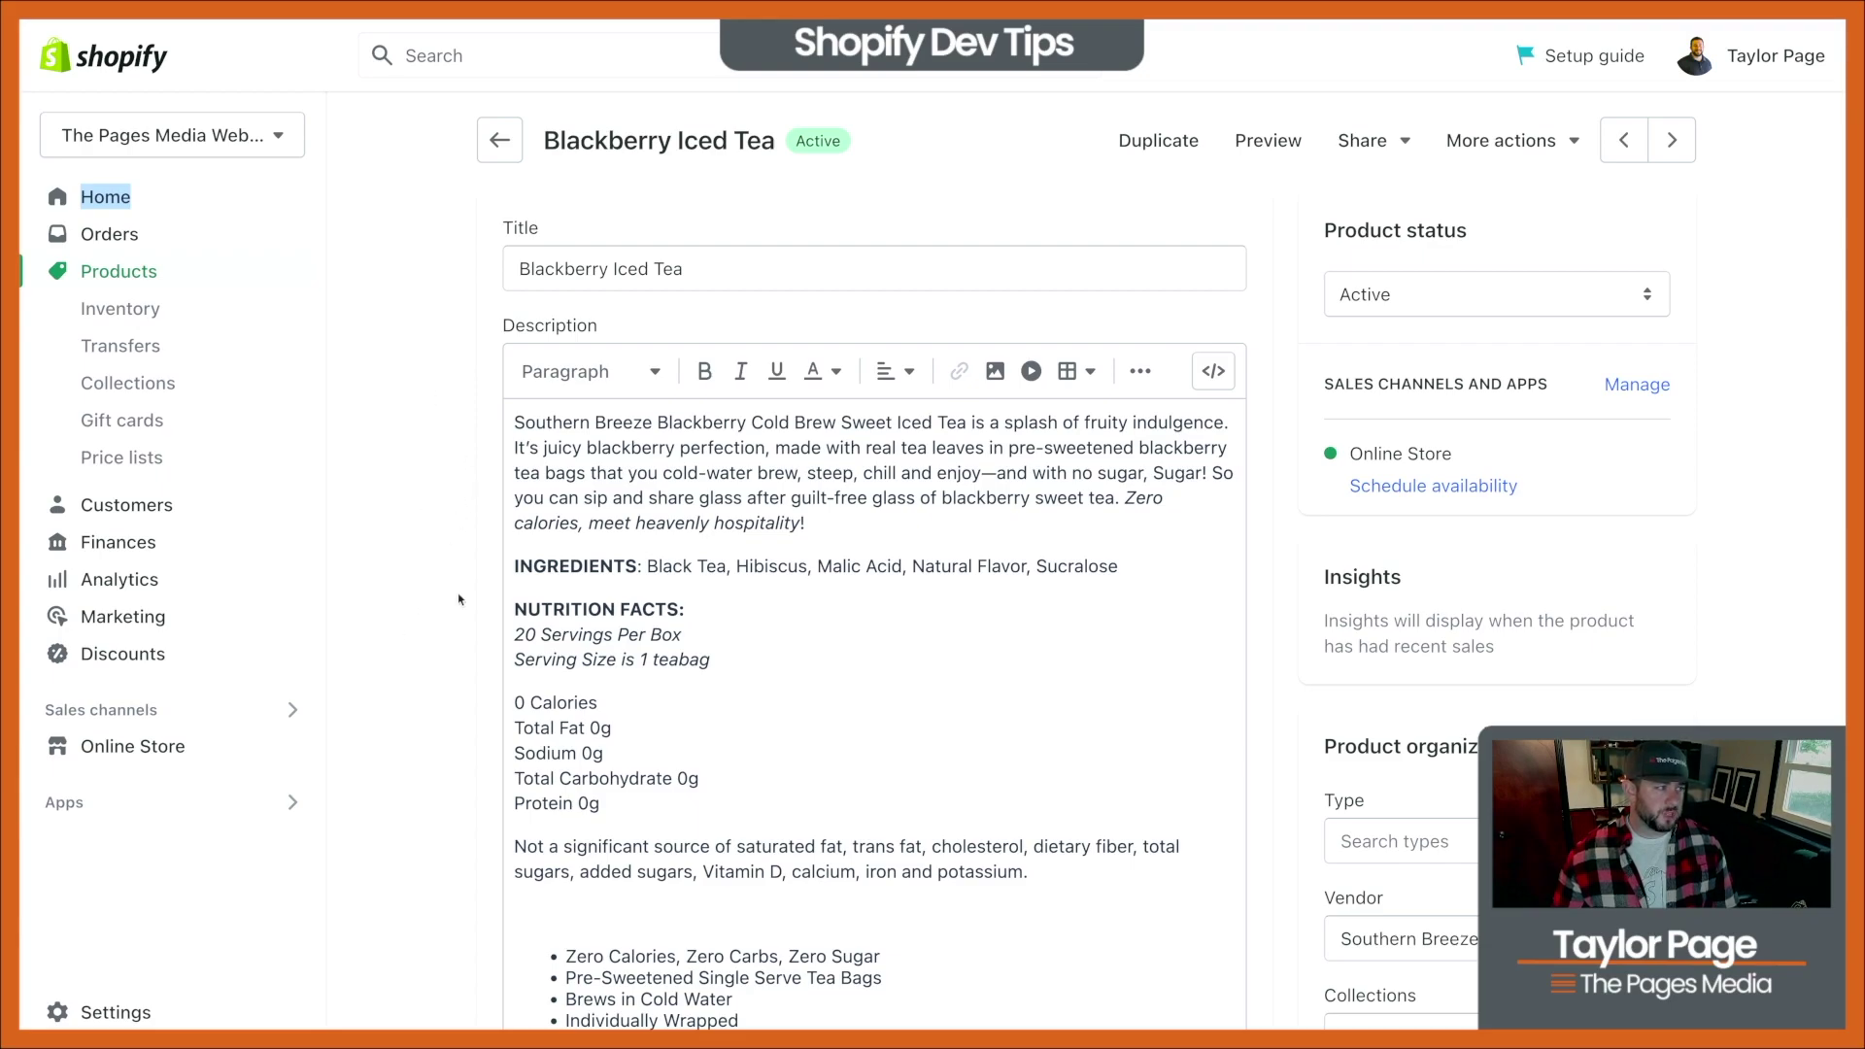
scroll(449, 686, down, 20)
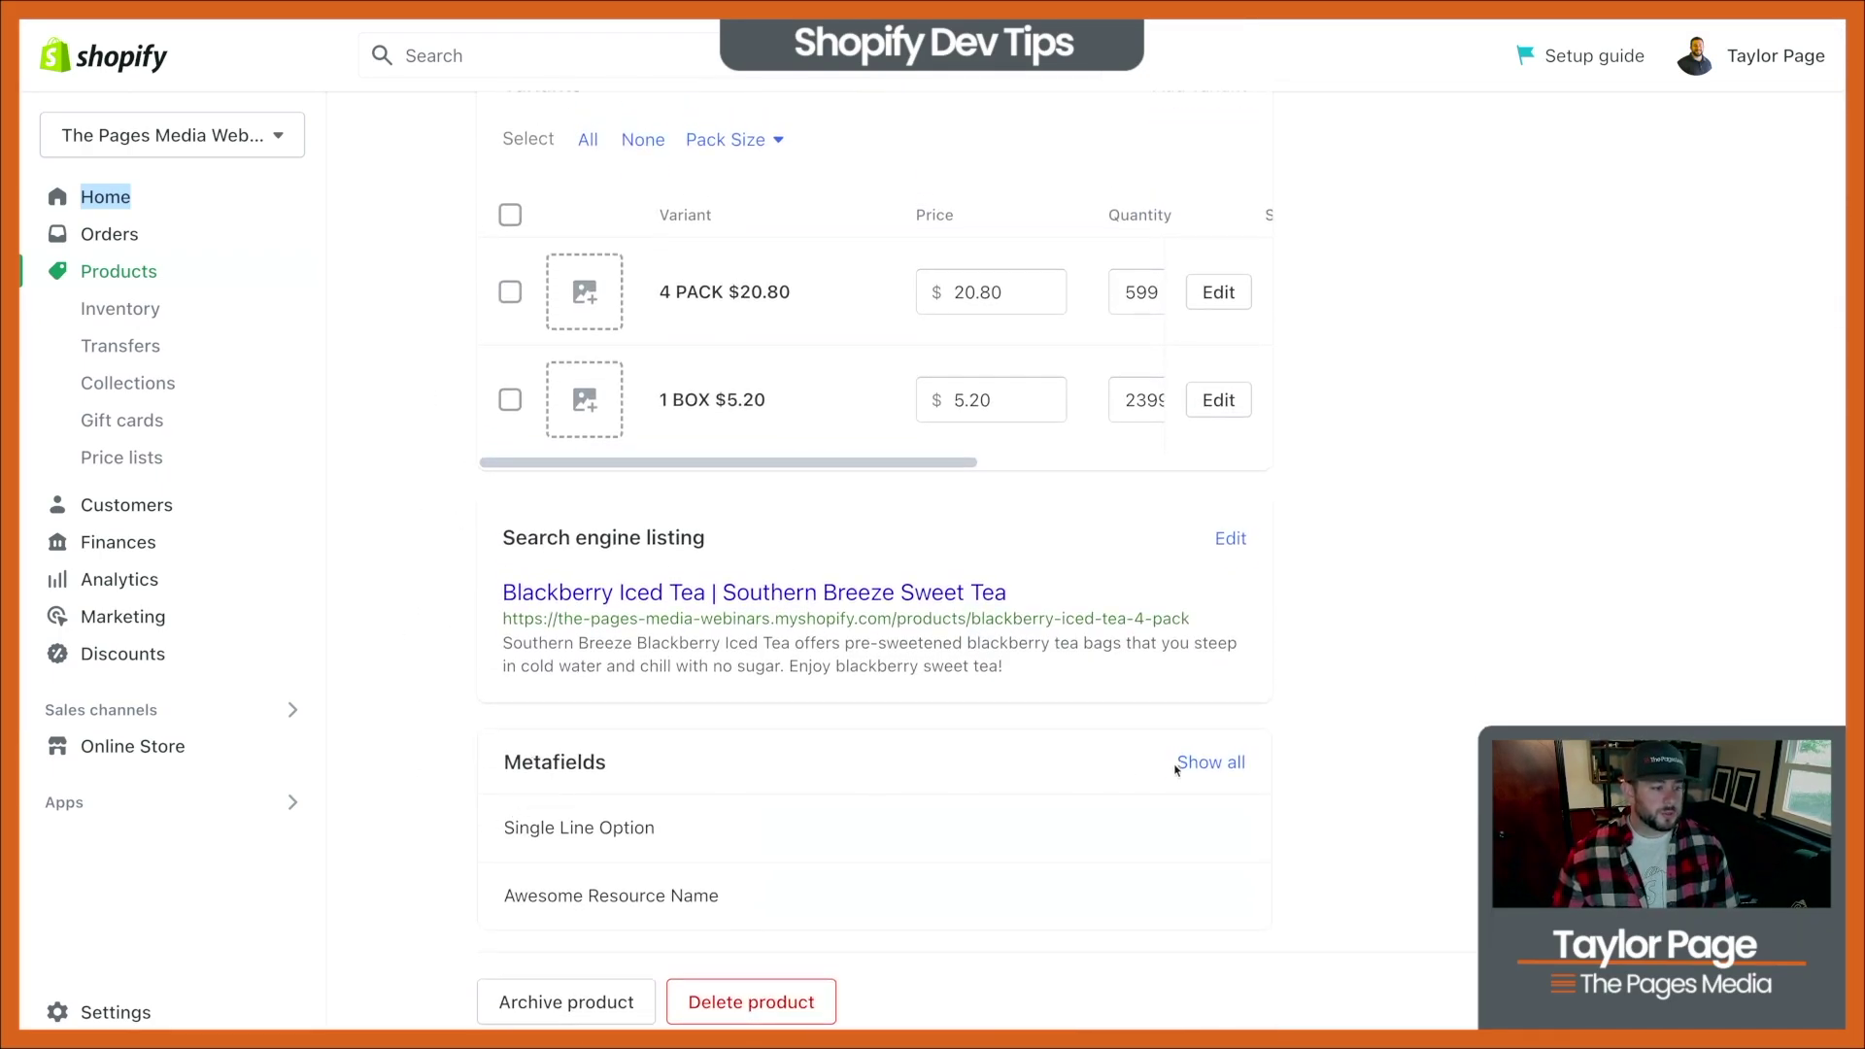
click(1205, 762)
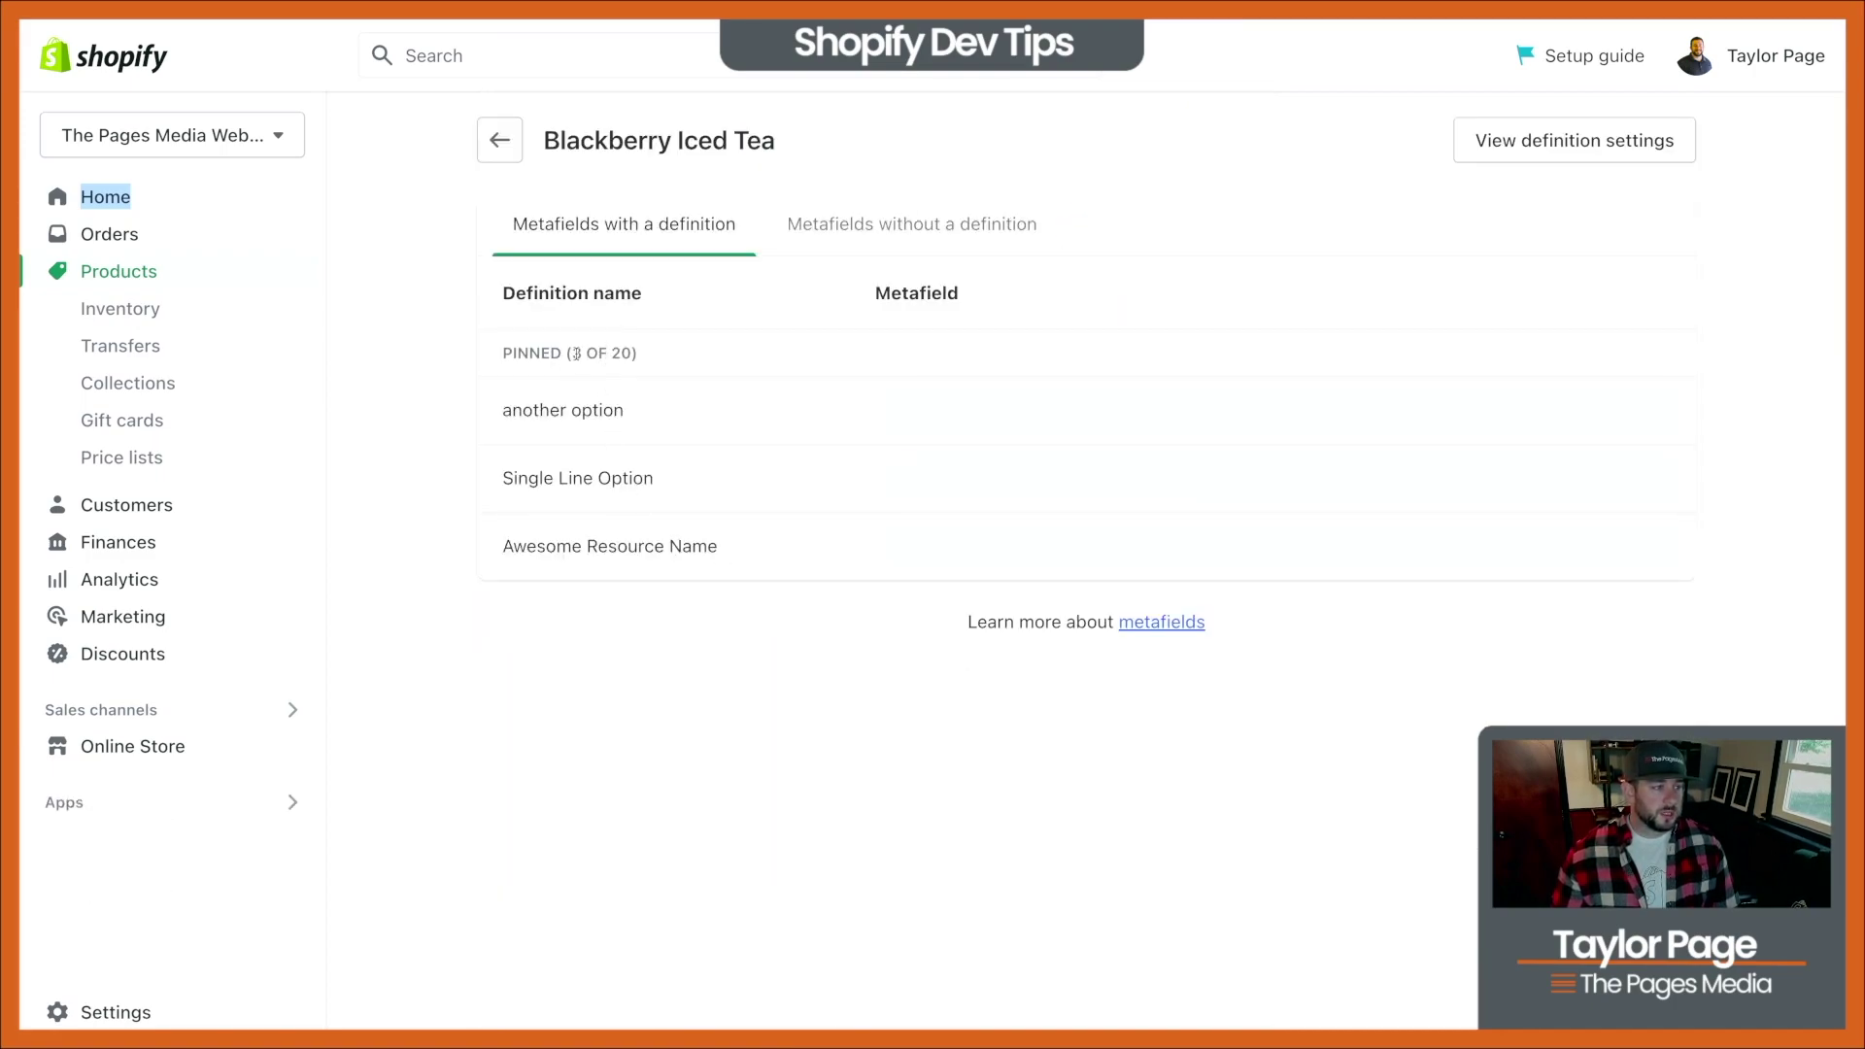
Enter <h2>This is a header</h2> plus a paragraph with bold and emphasis into Single Line Option
click(938, 483)
text(<)
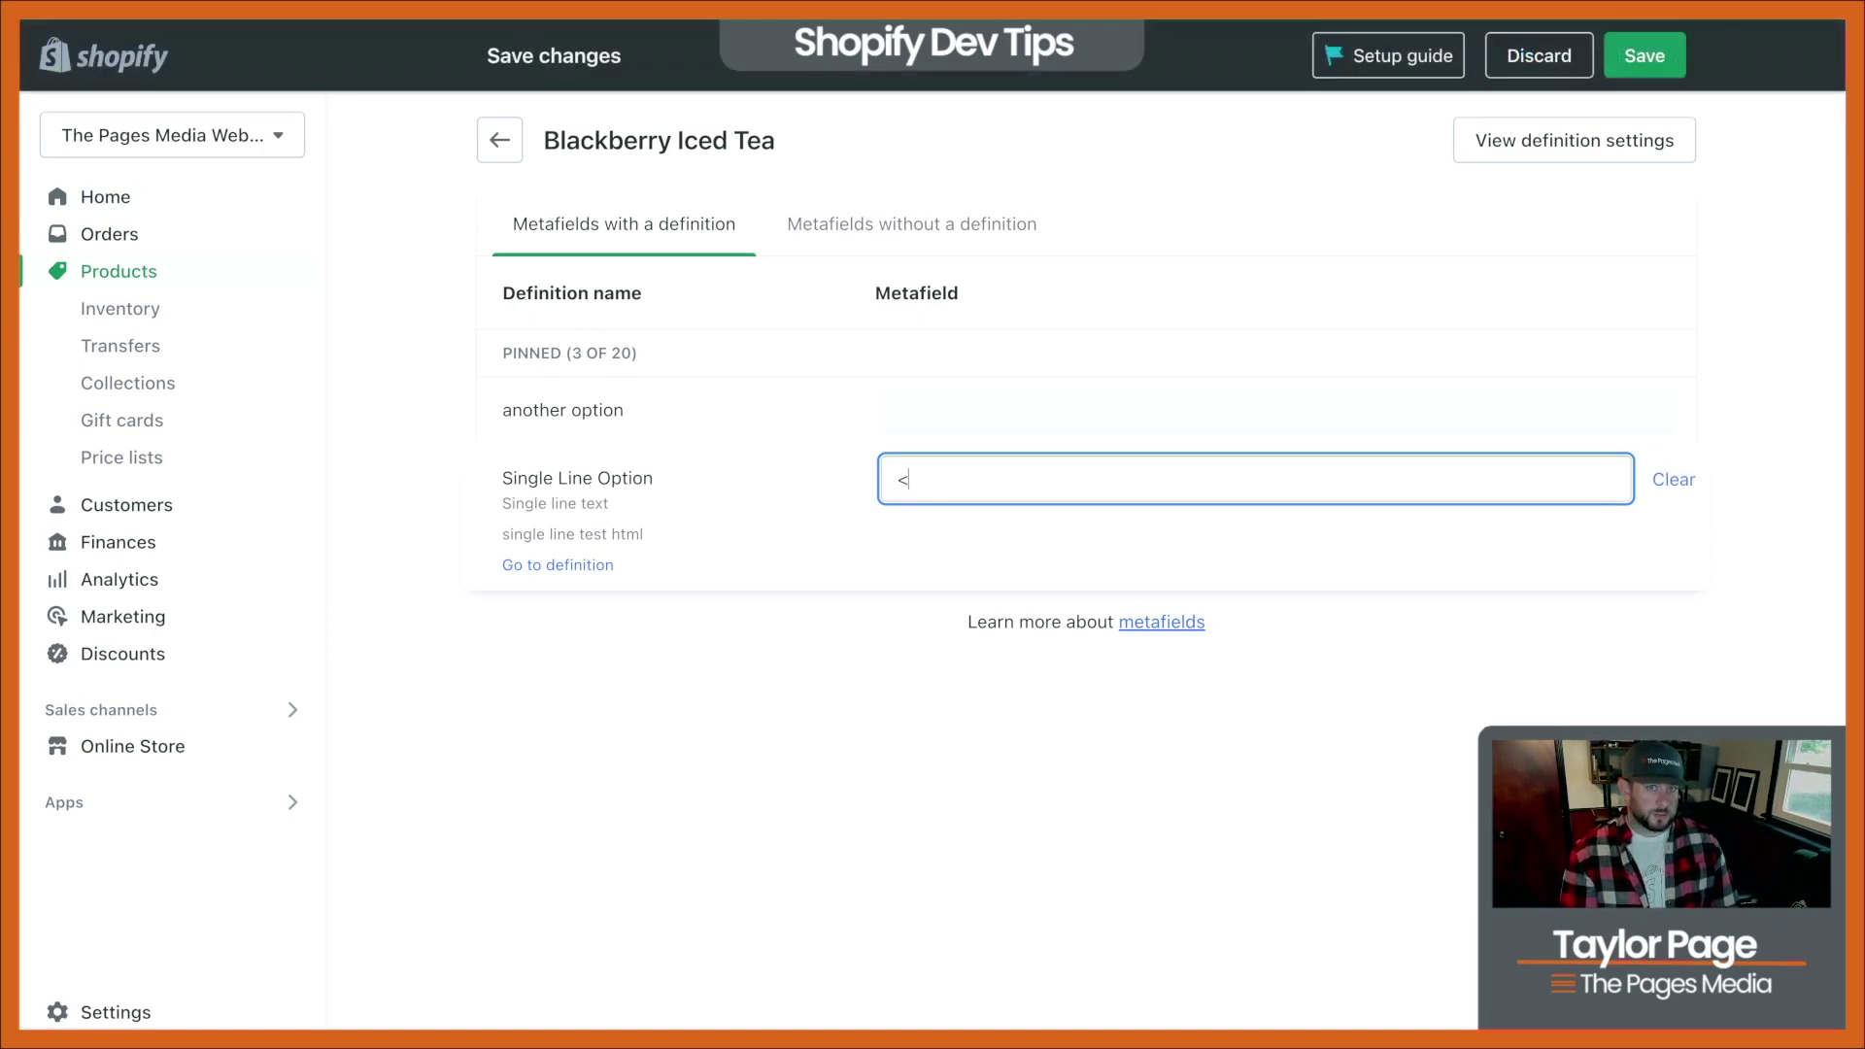
text(h1>This is a header</h1>)
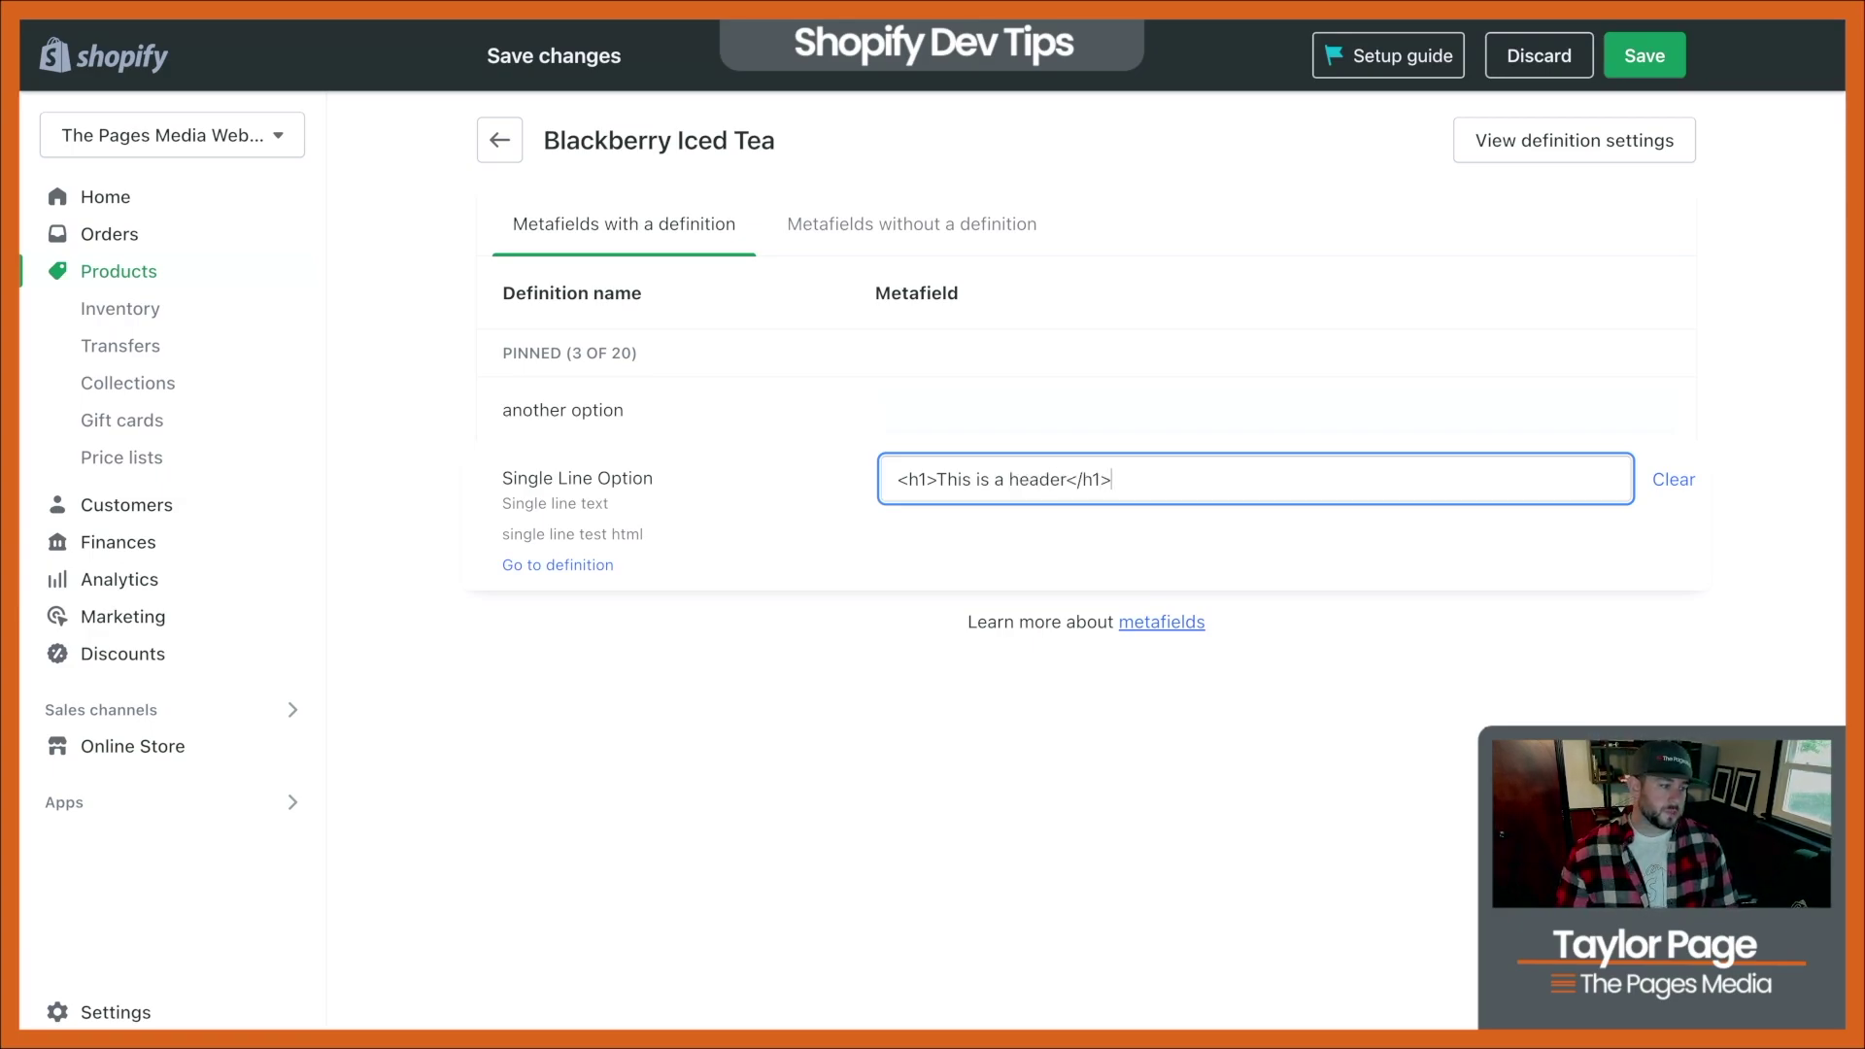
click(928, 478)
key(BackSpace)
text(2)
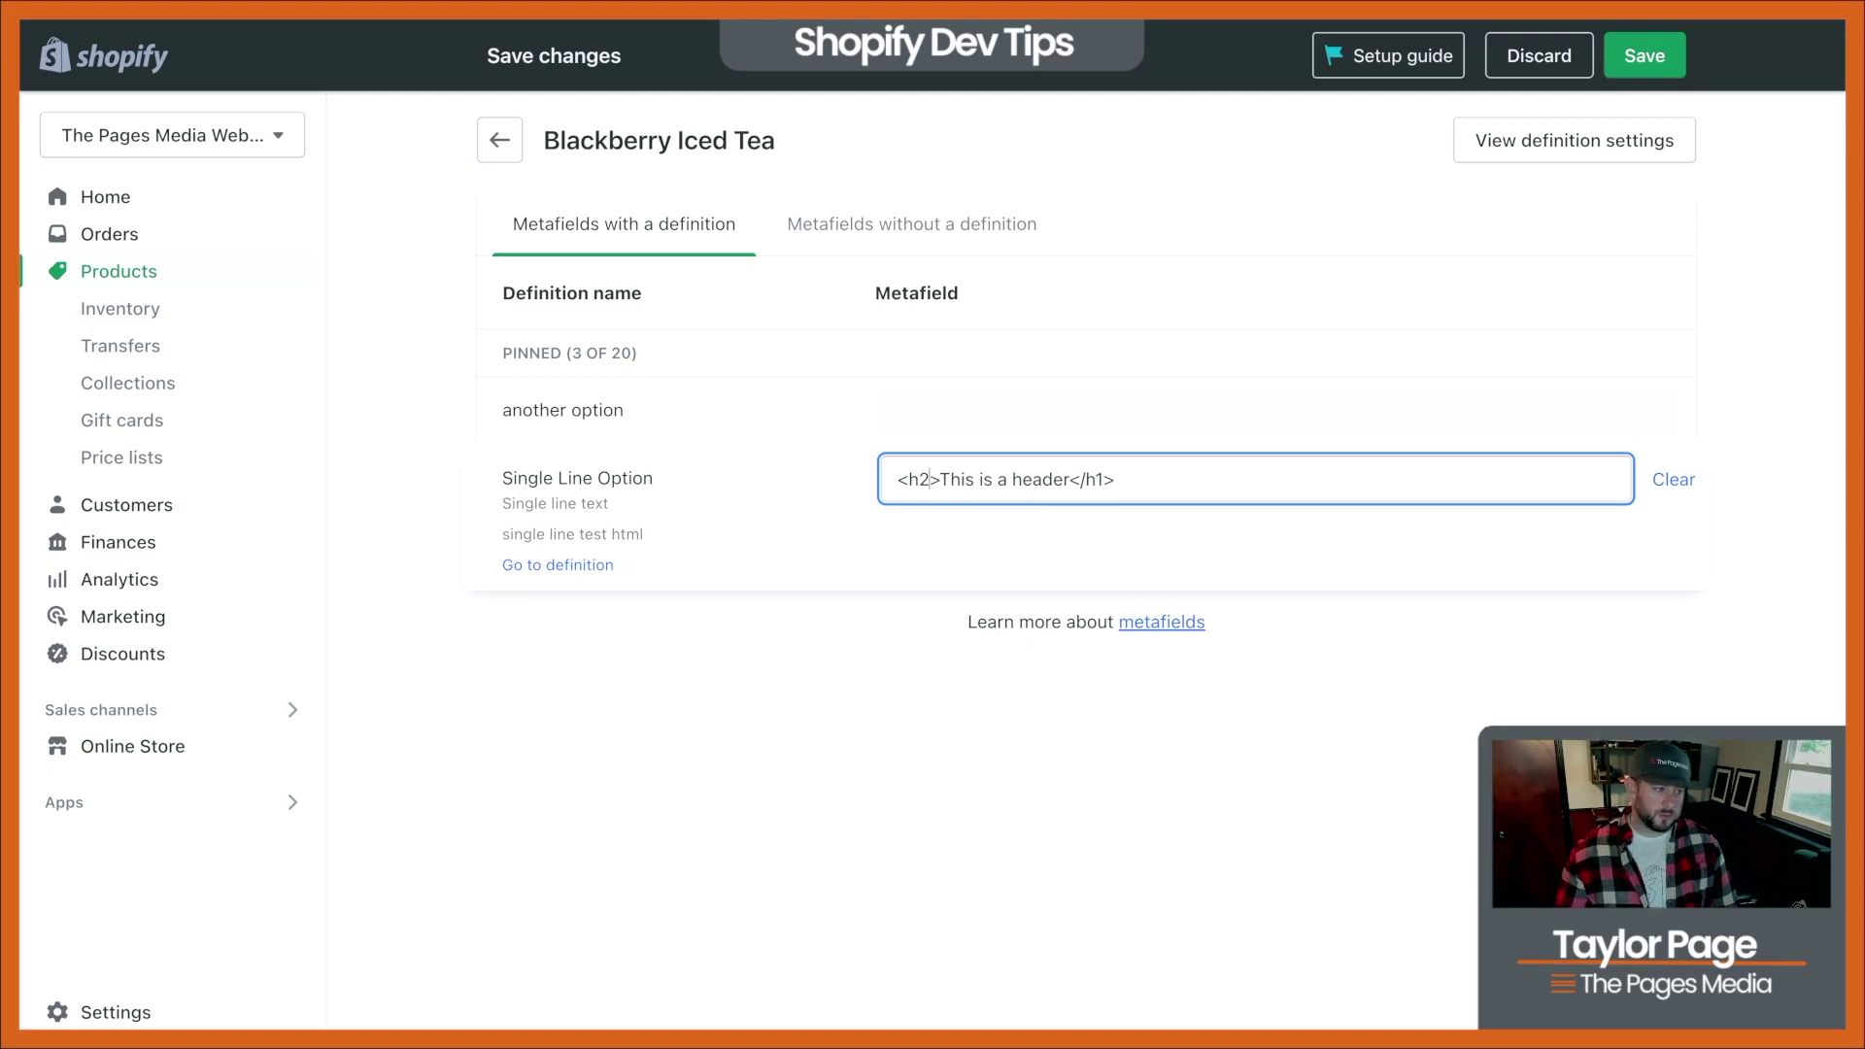
click(1106, 479)
key(BackSpace)
text(2)
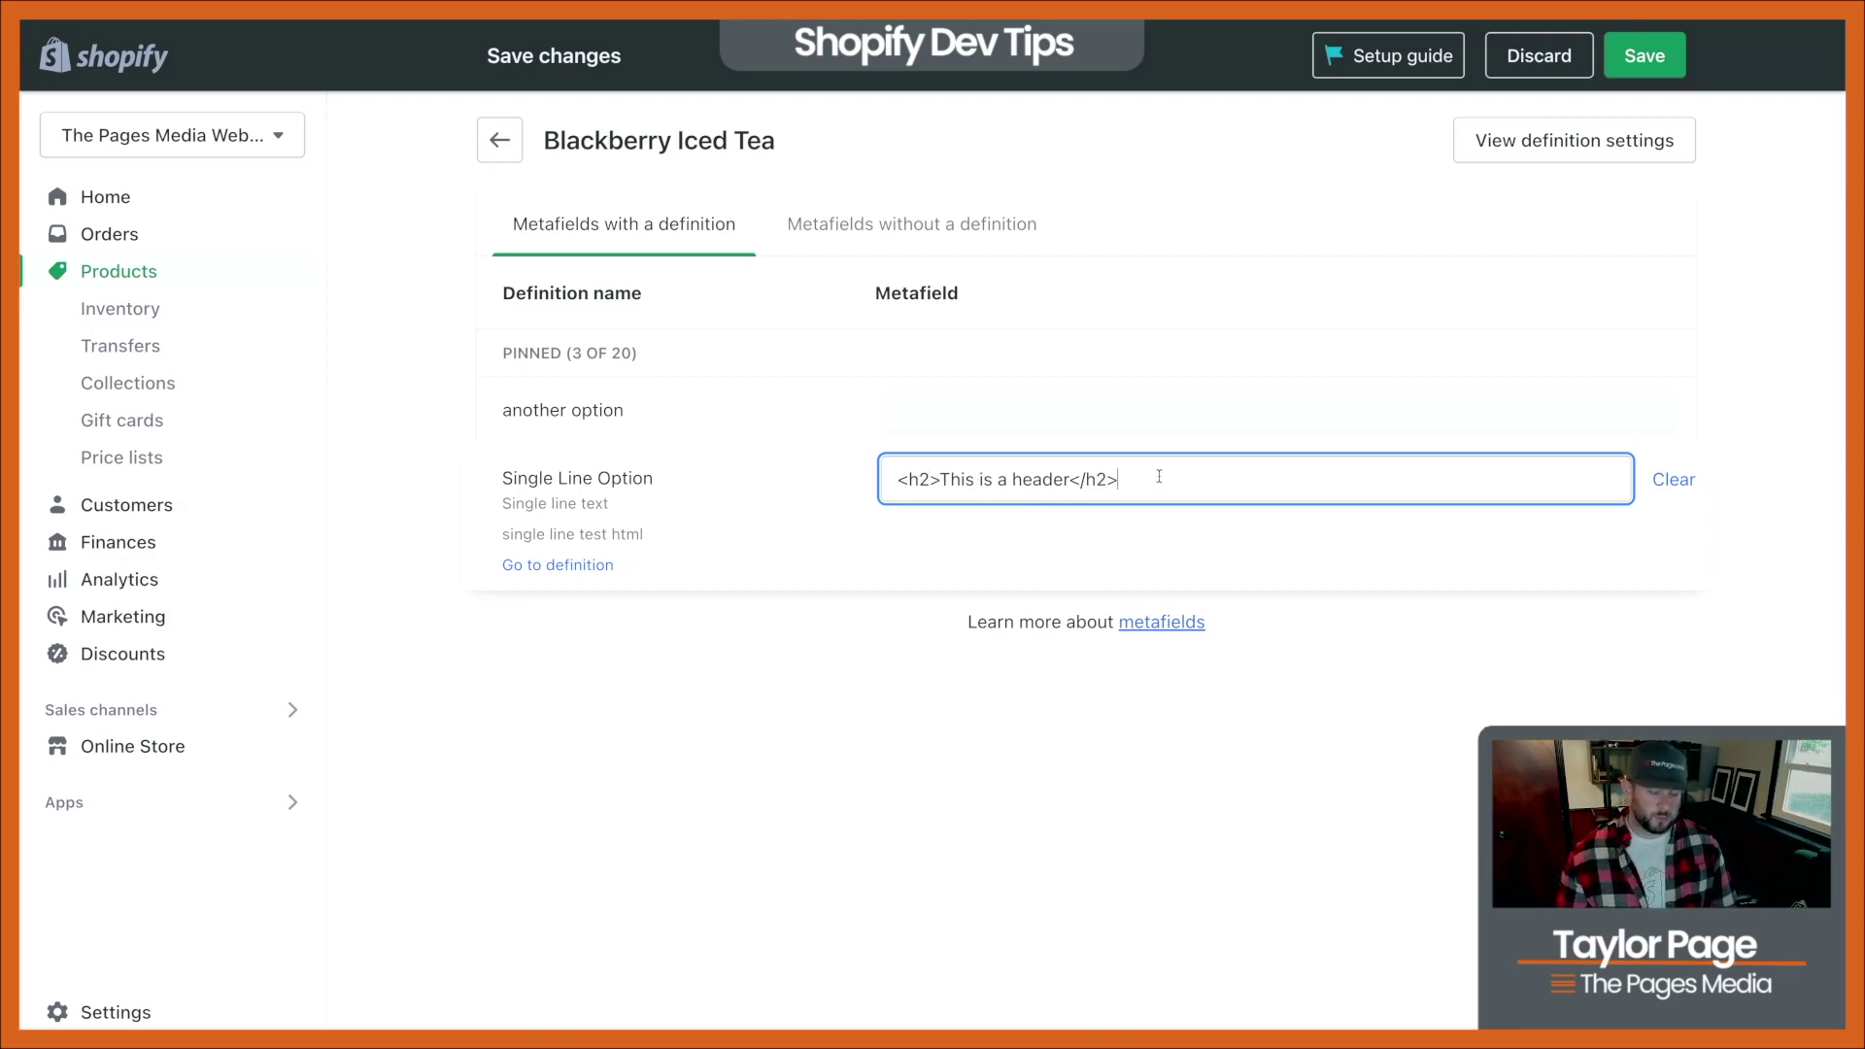
text(<p)
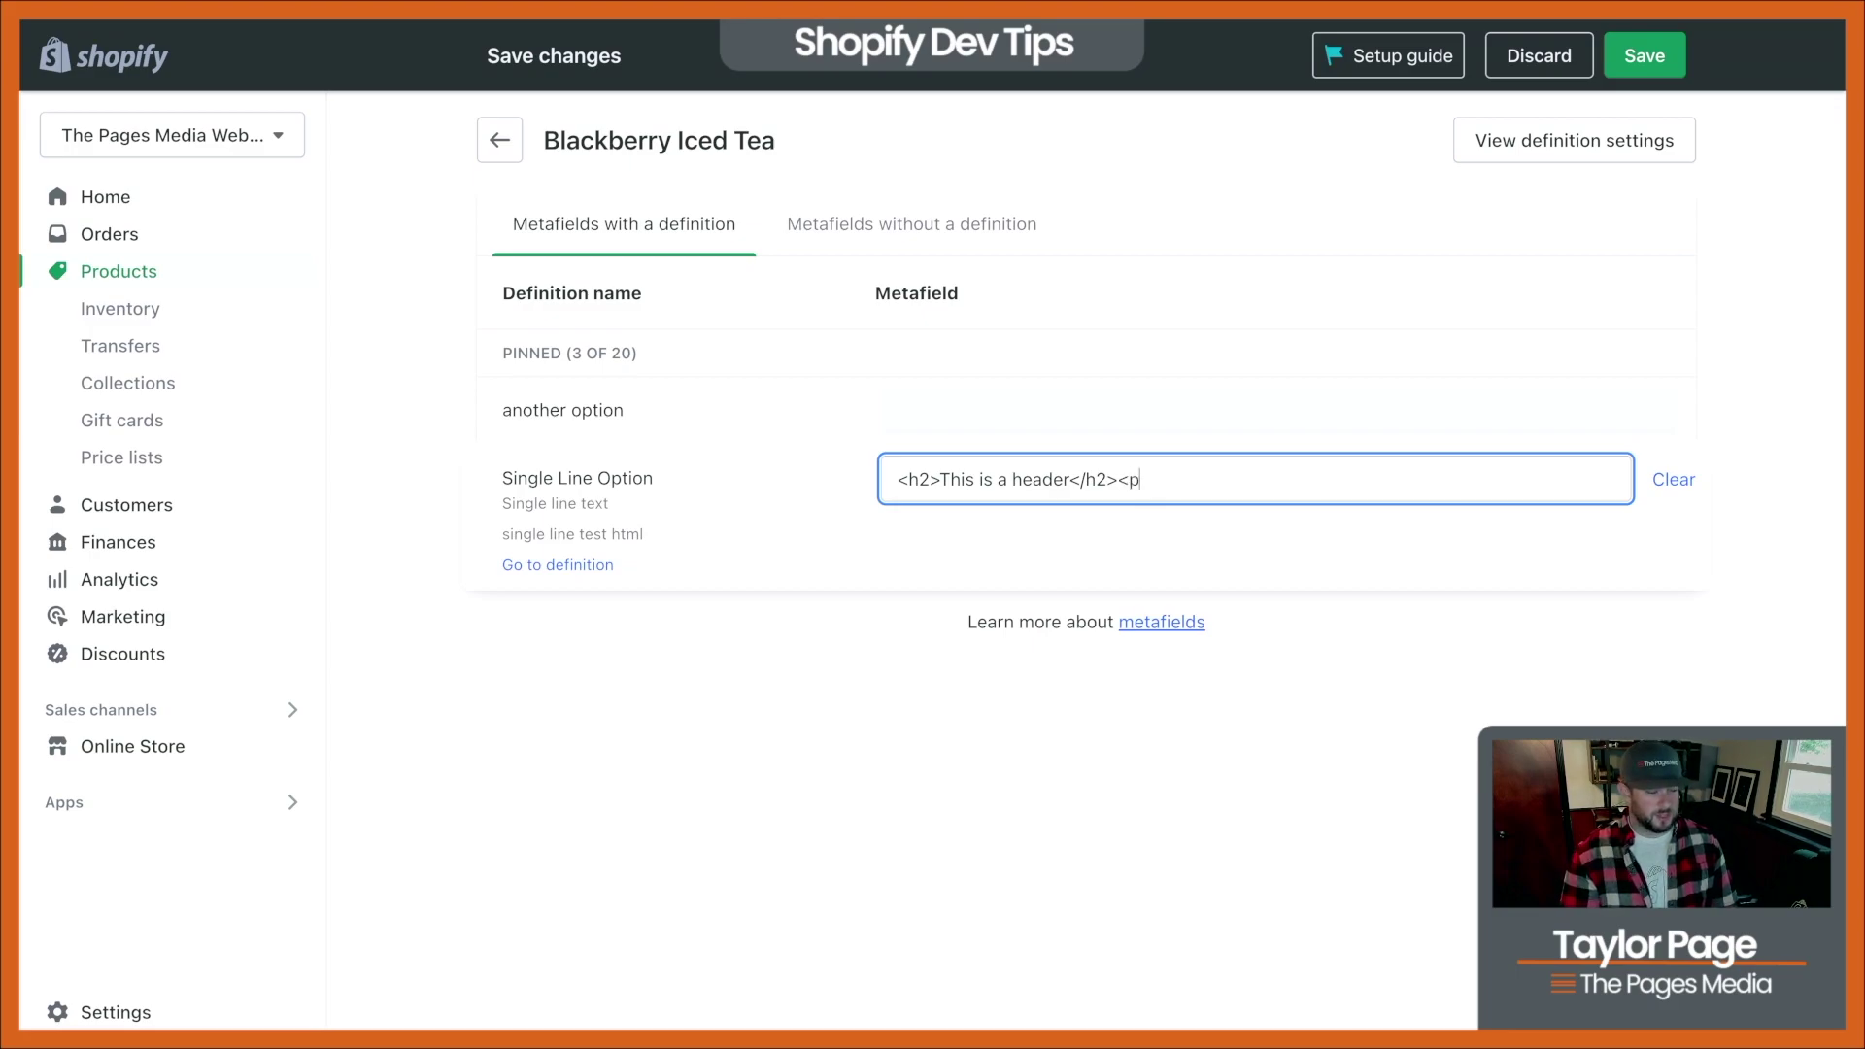
text(>This is paragraph)
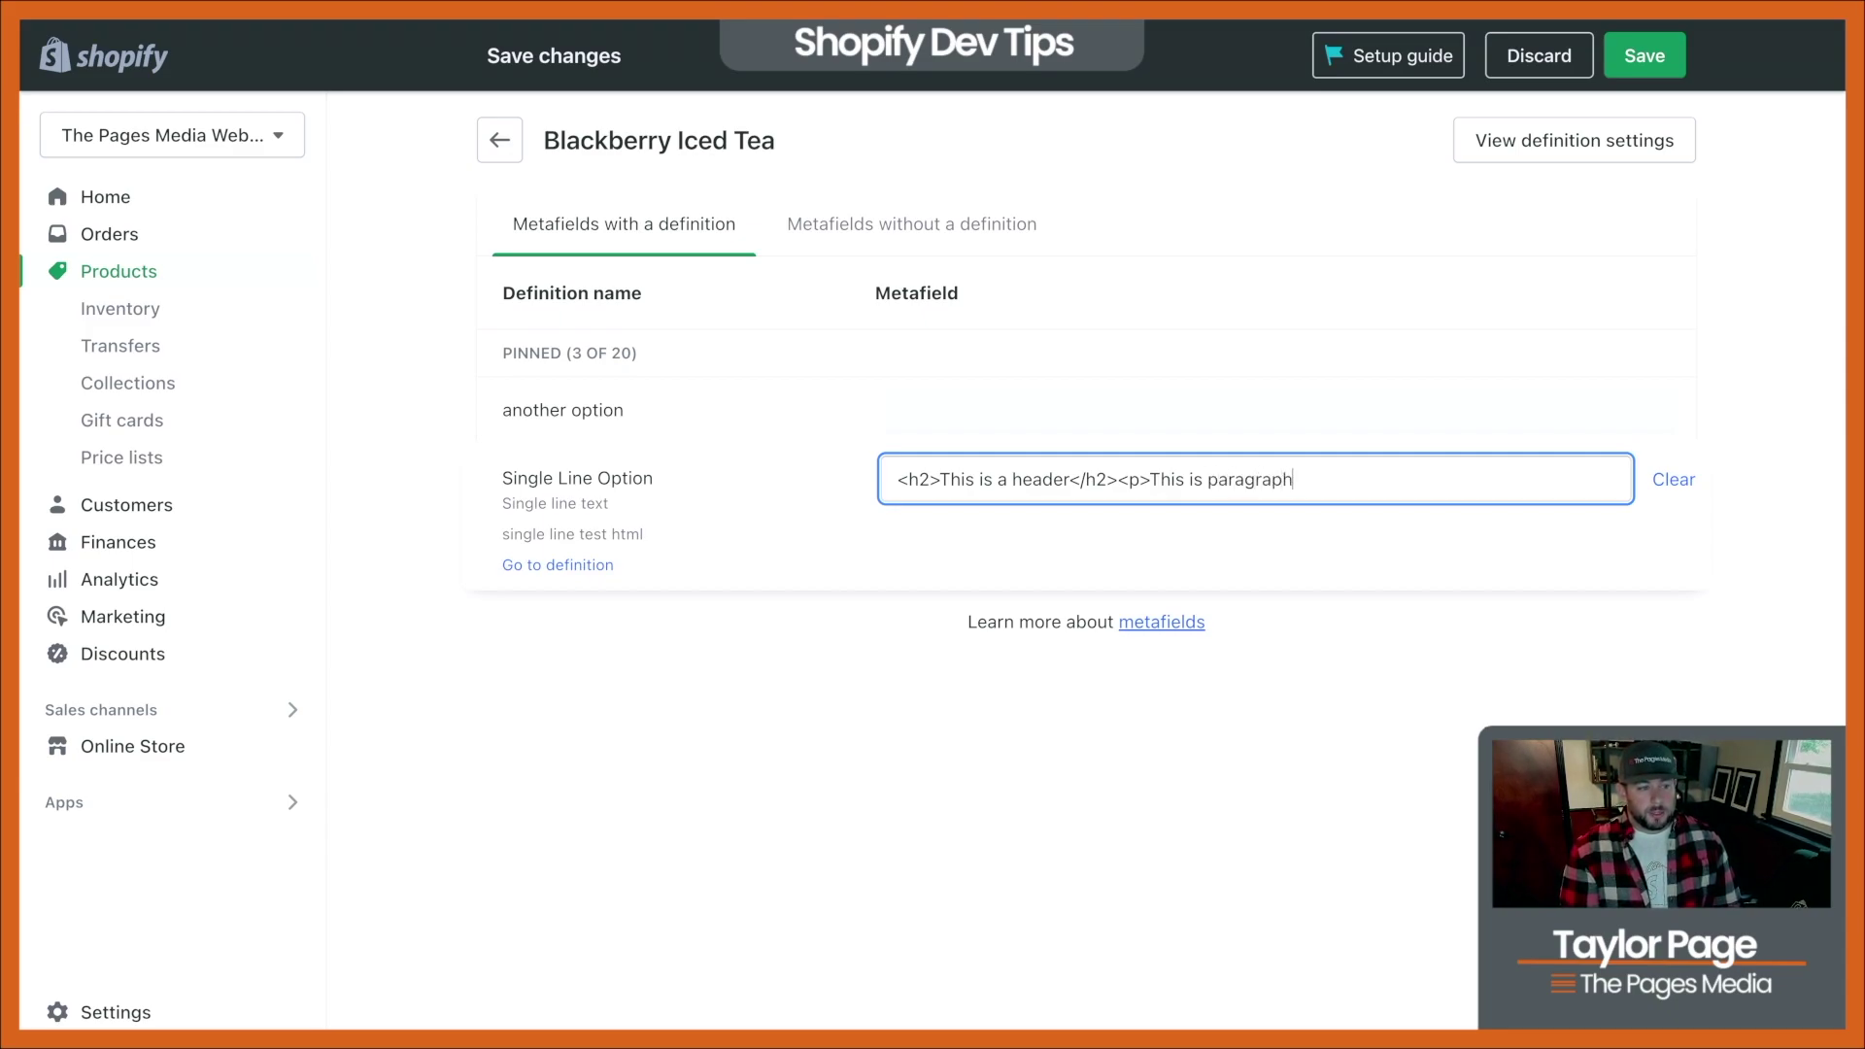
text( text)
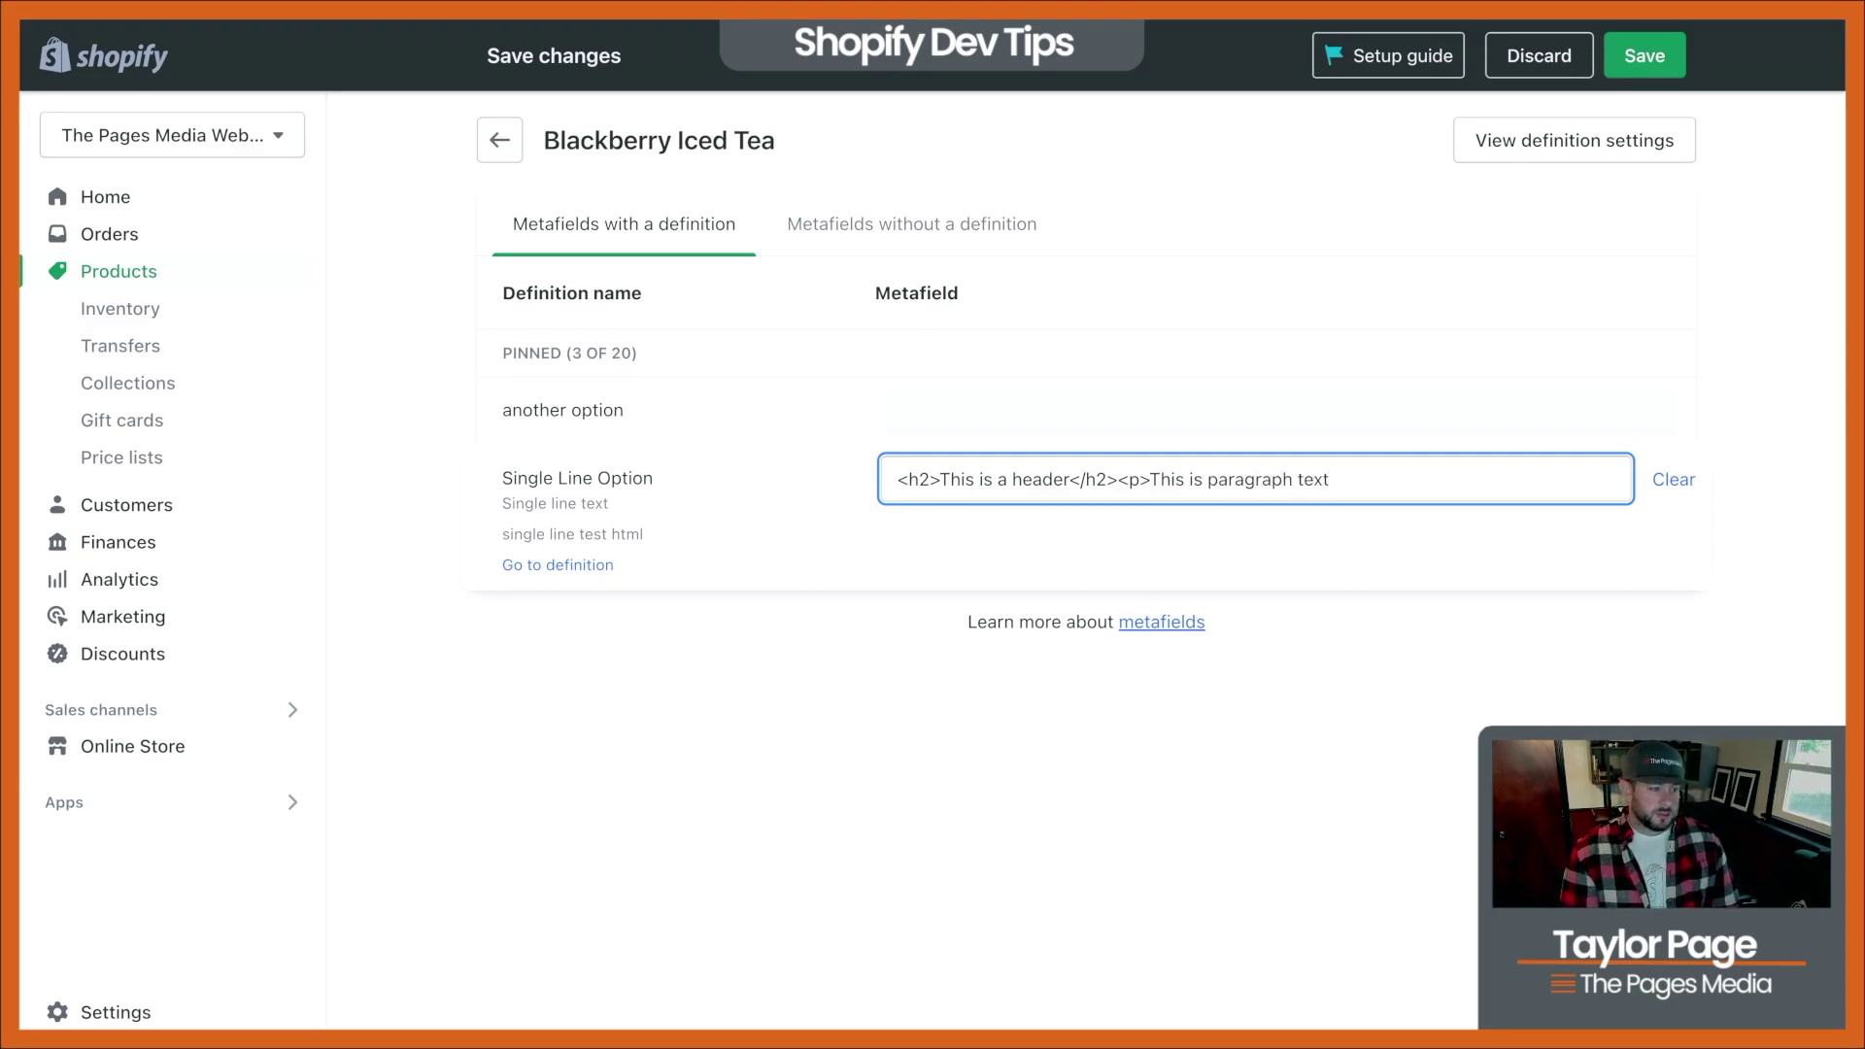
text( <st)
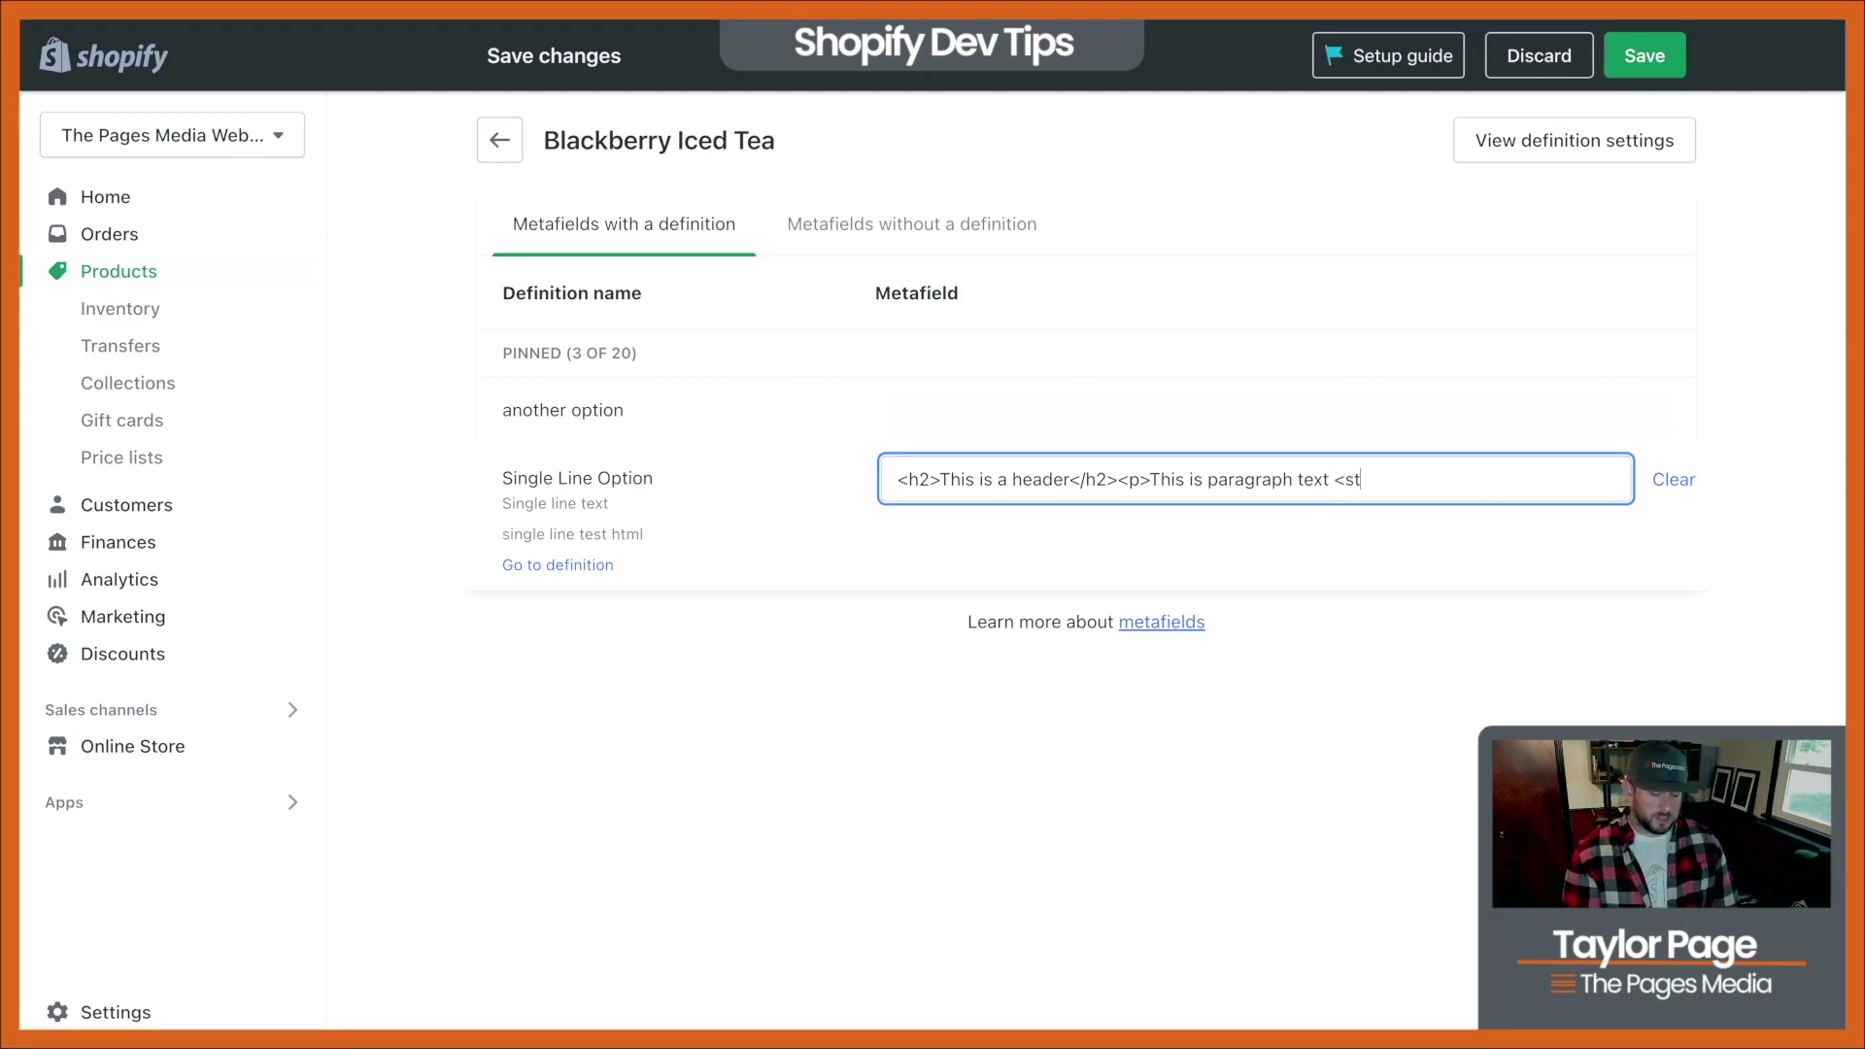
text(rong>with )
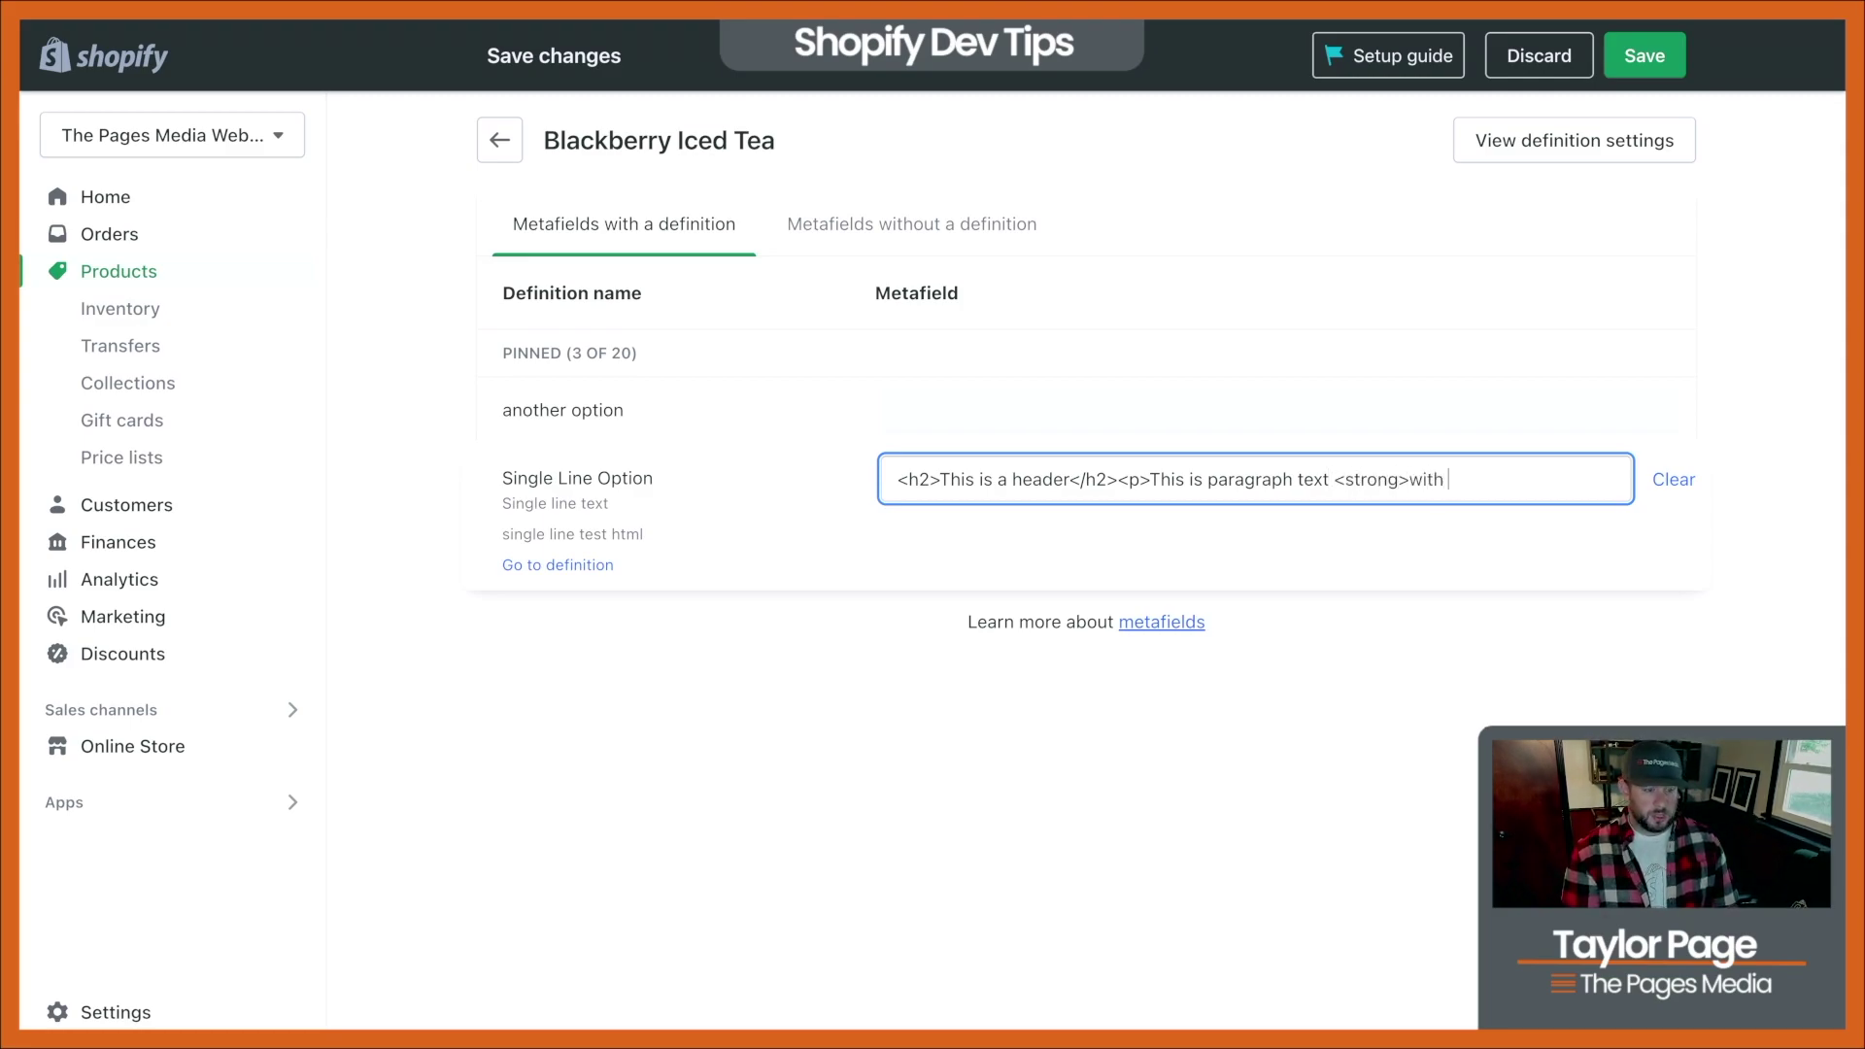
text(bold font)
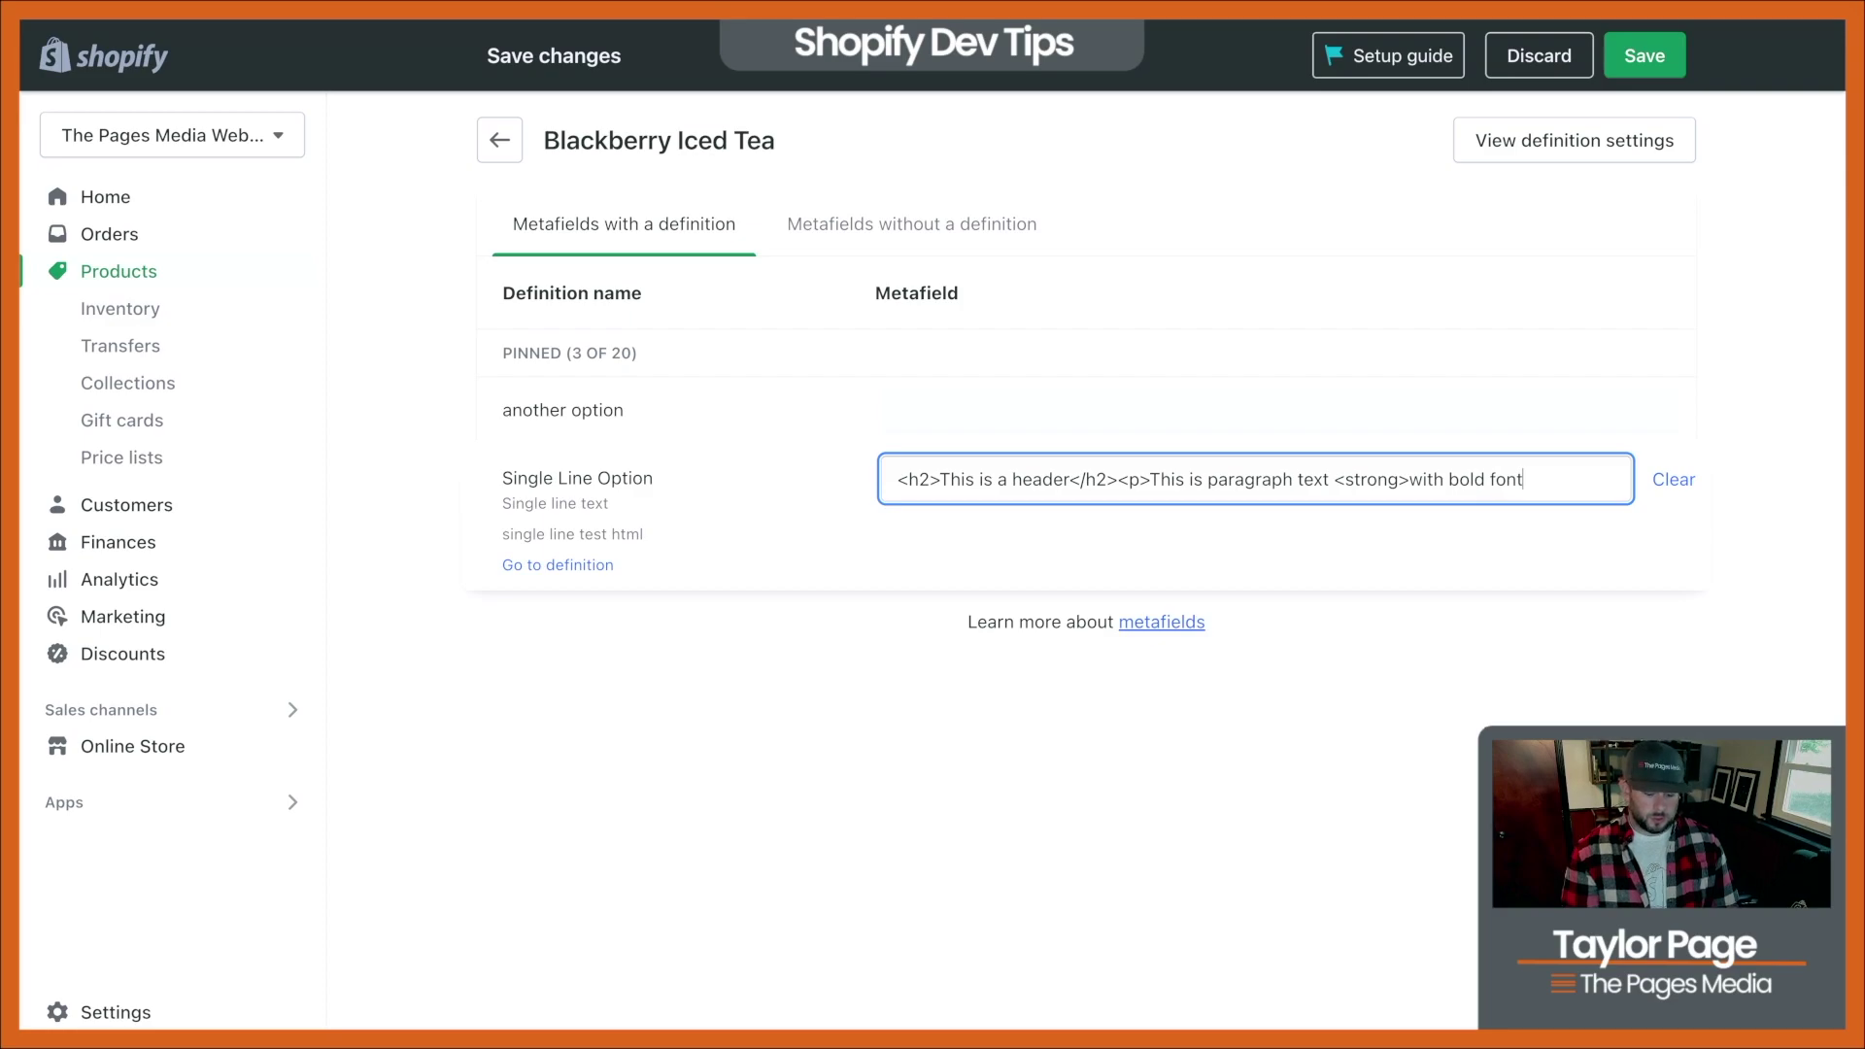
text(</strong> and with)
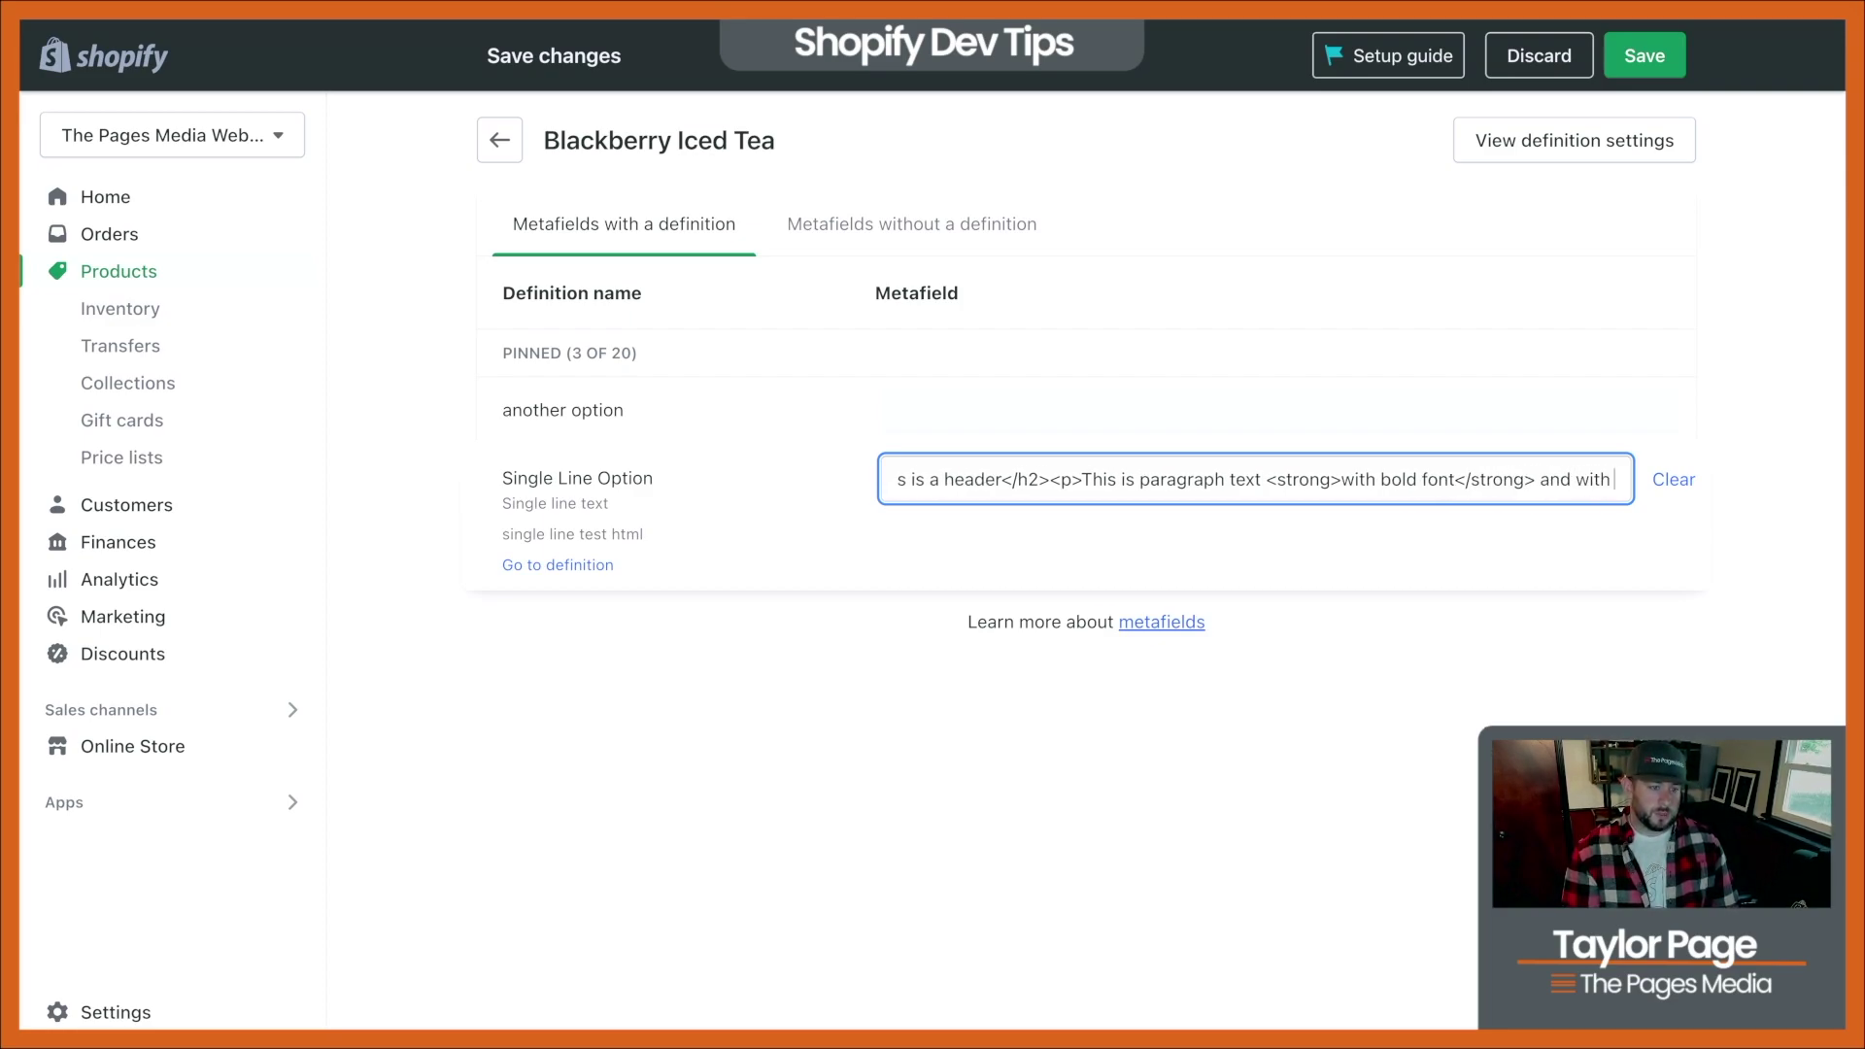
text( <em)
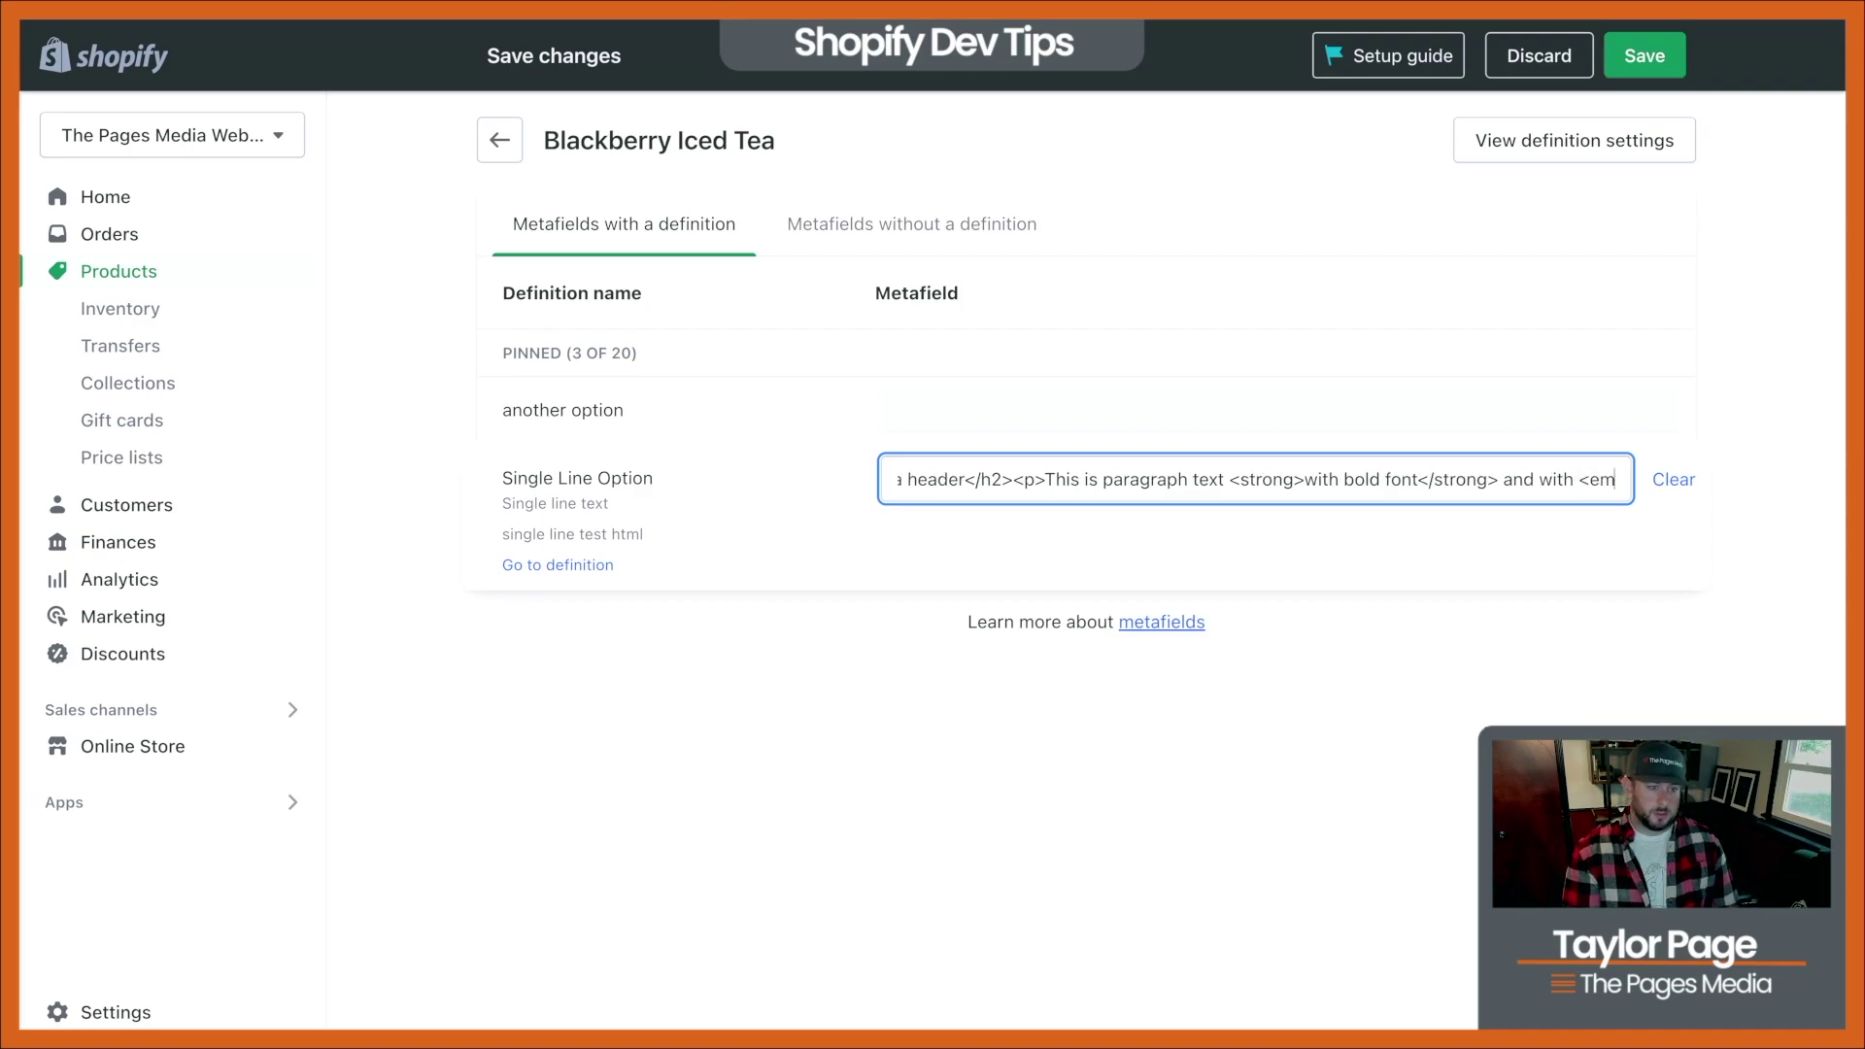
text(>)
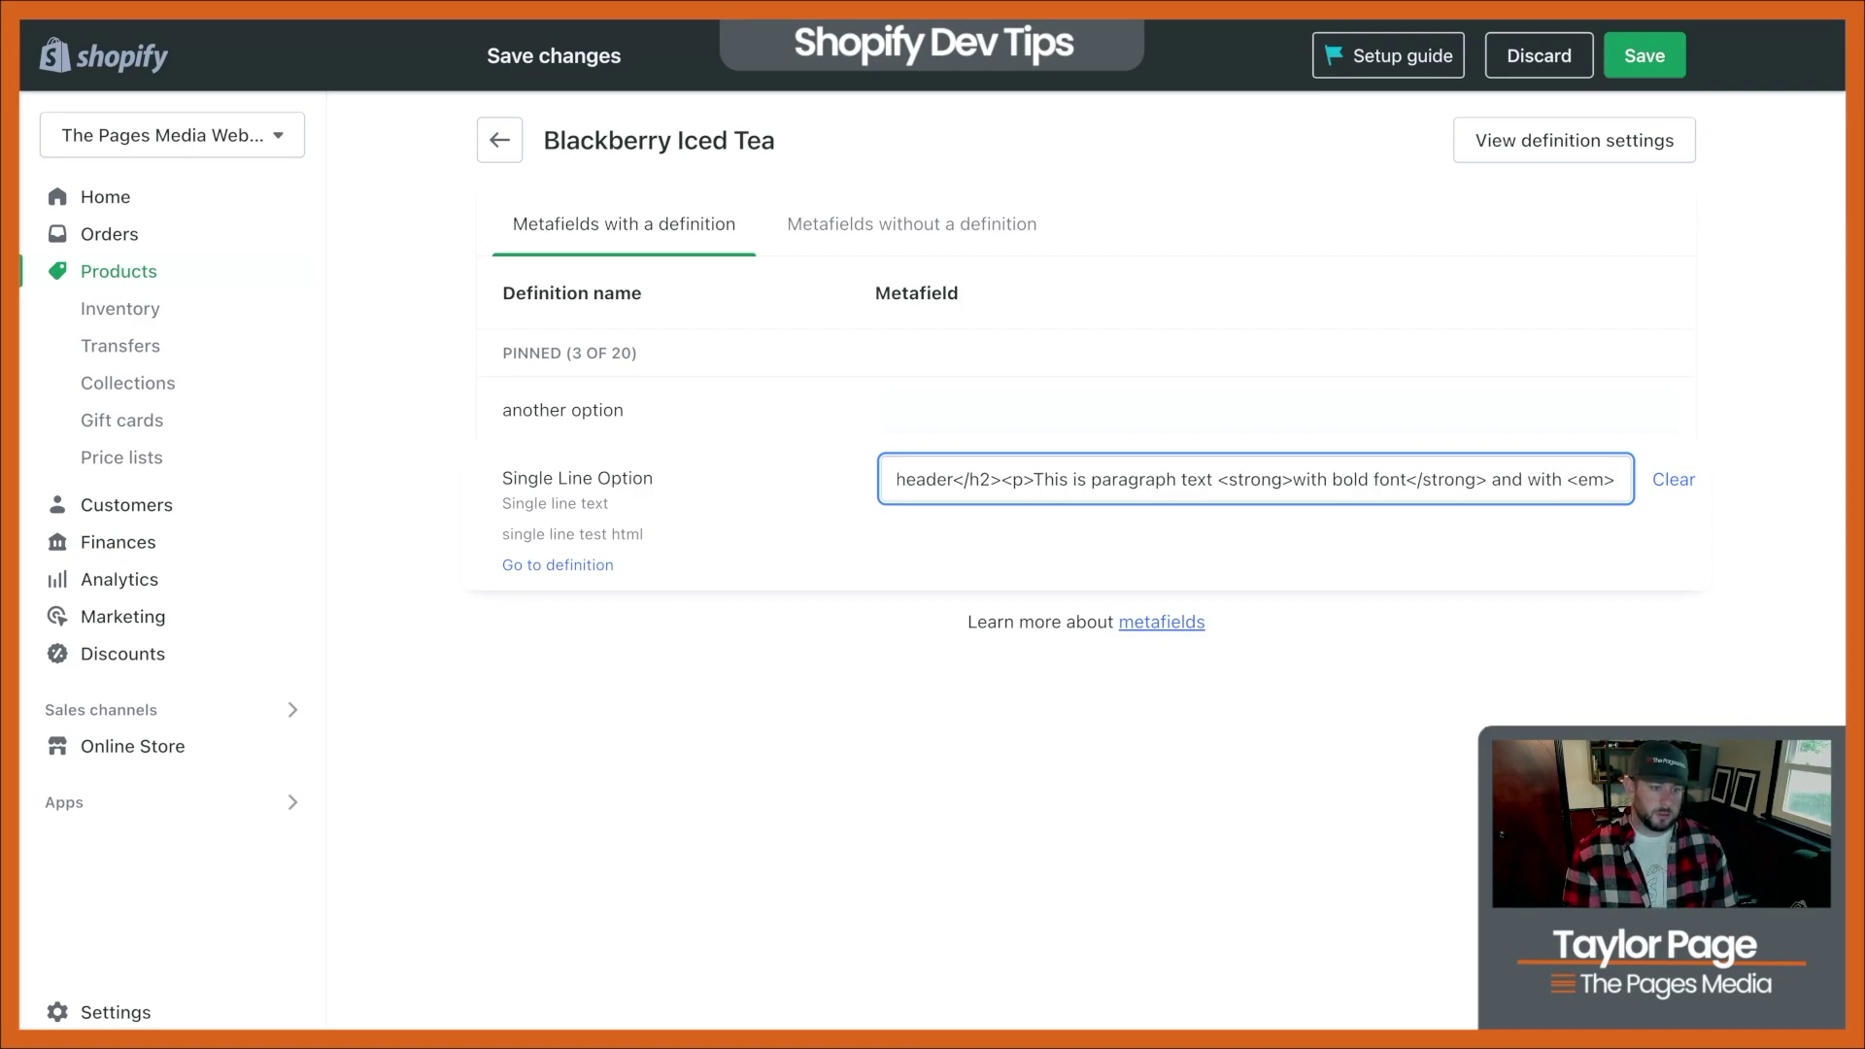
text(emphasis</em>)
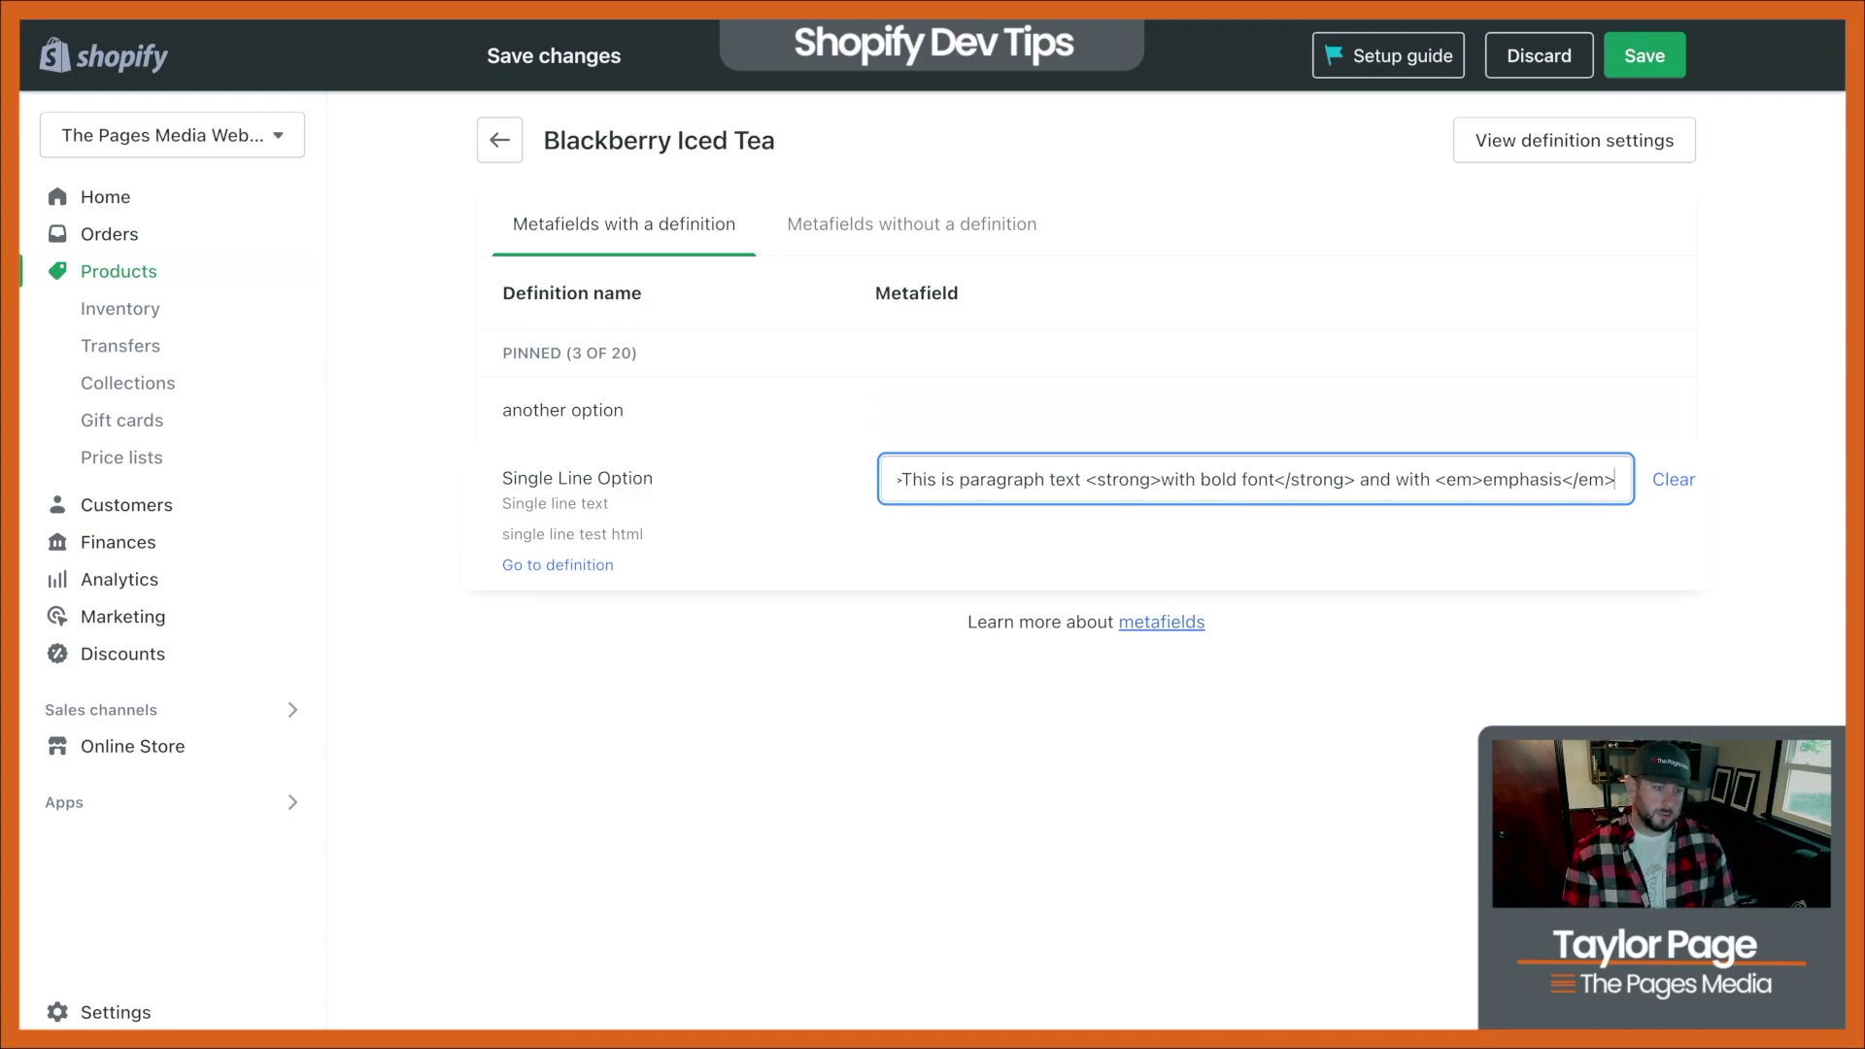
text(</p>)
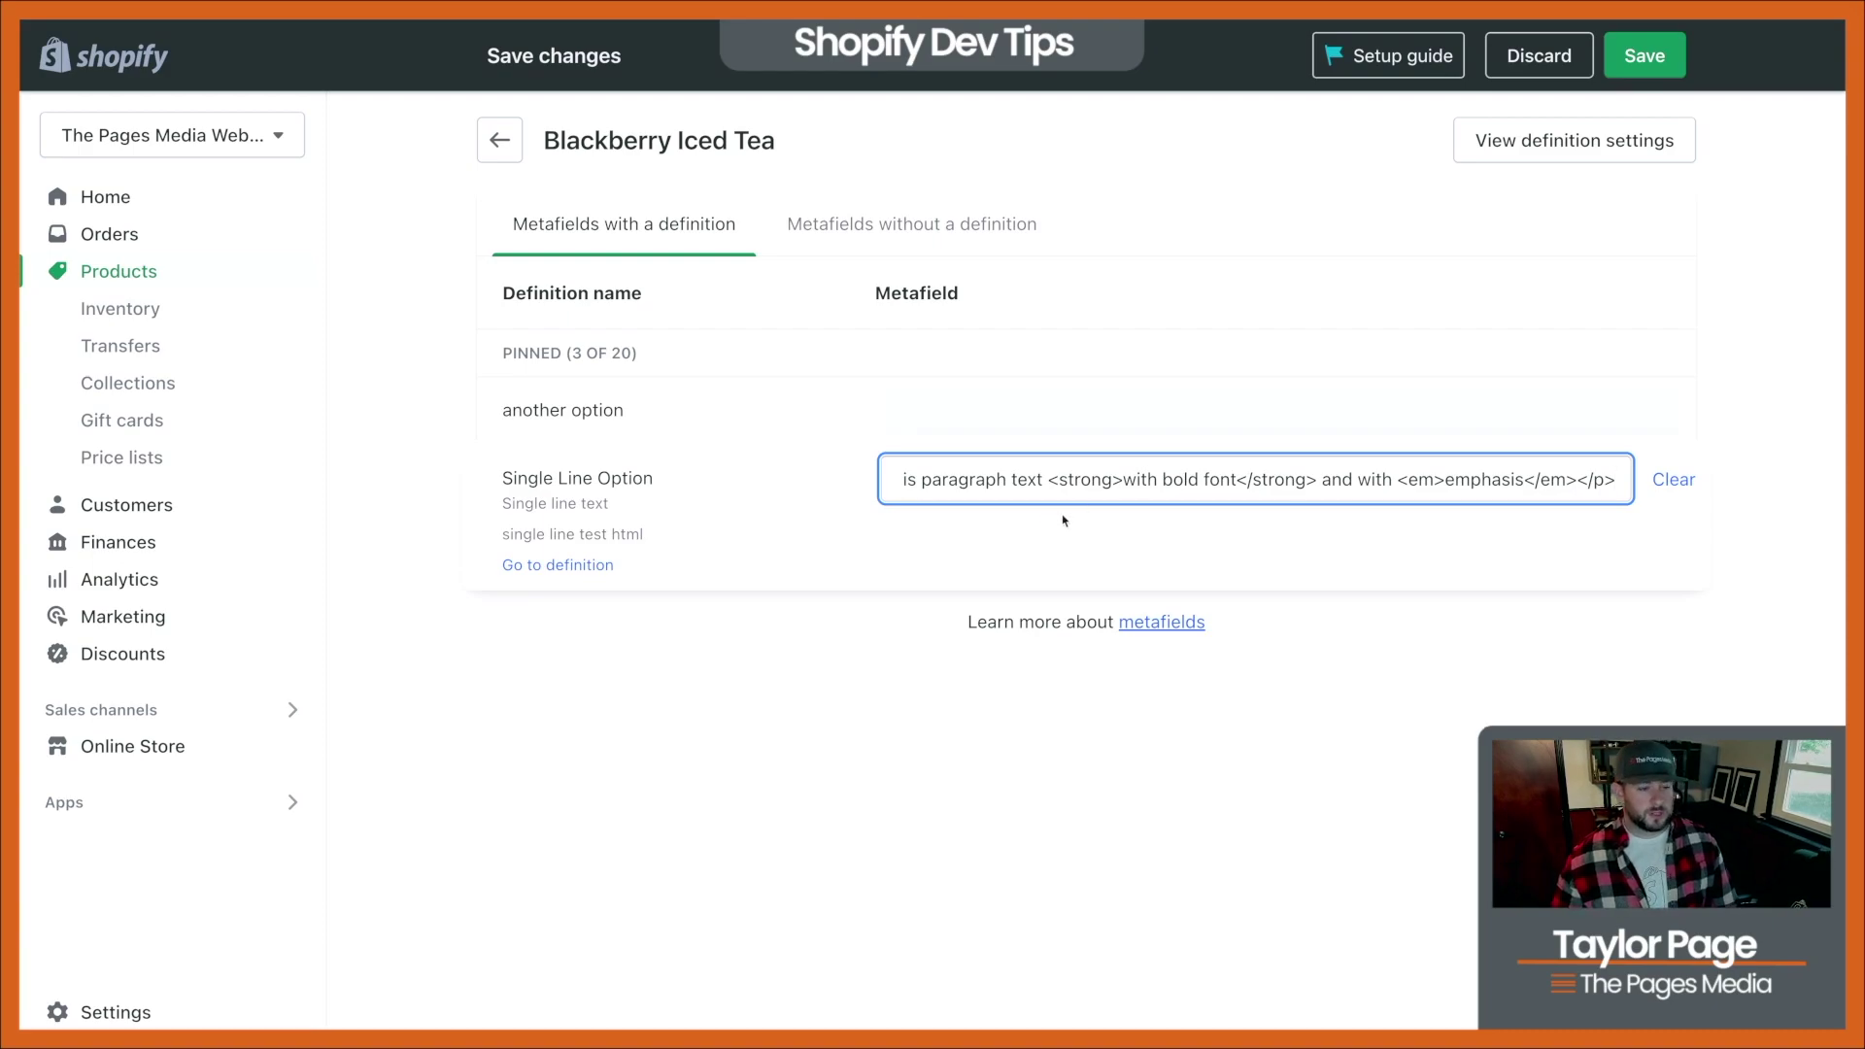
Paste the HTML into Awesome Resource Name, append '- mult-line' to the header, and save
triple_click(986, 479)
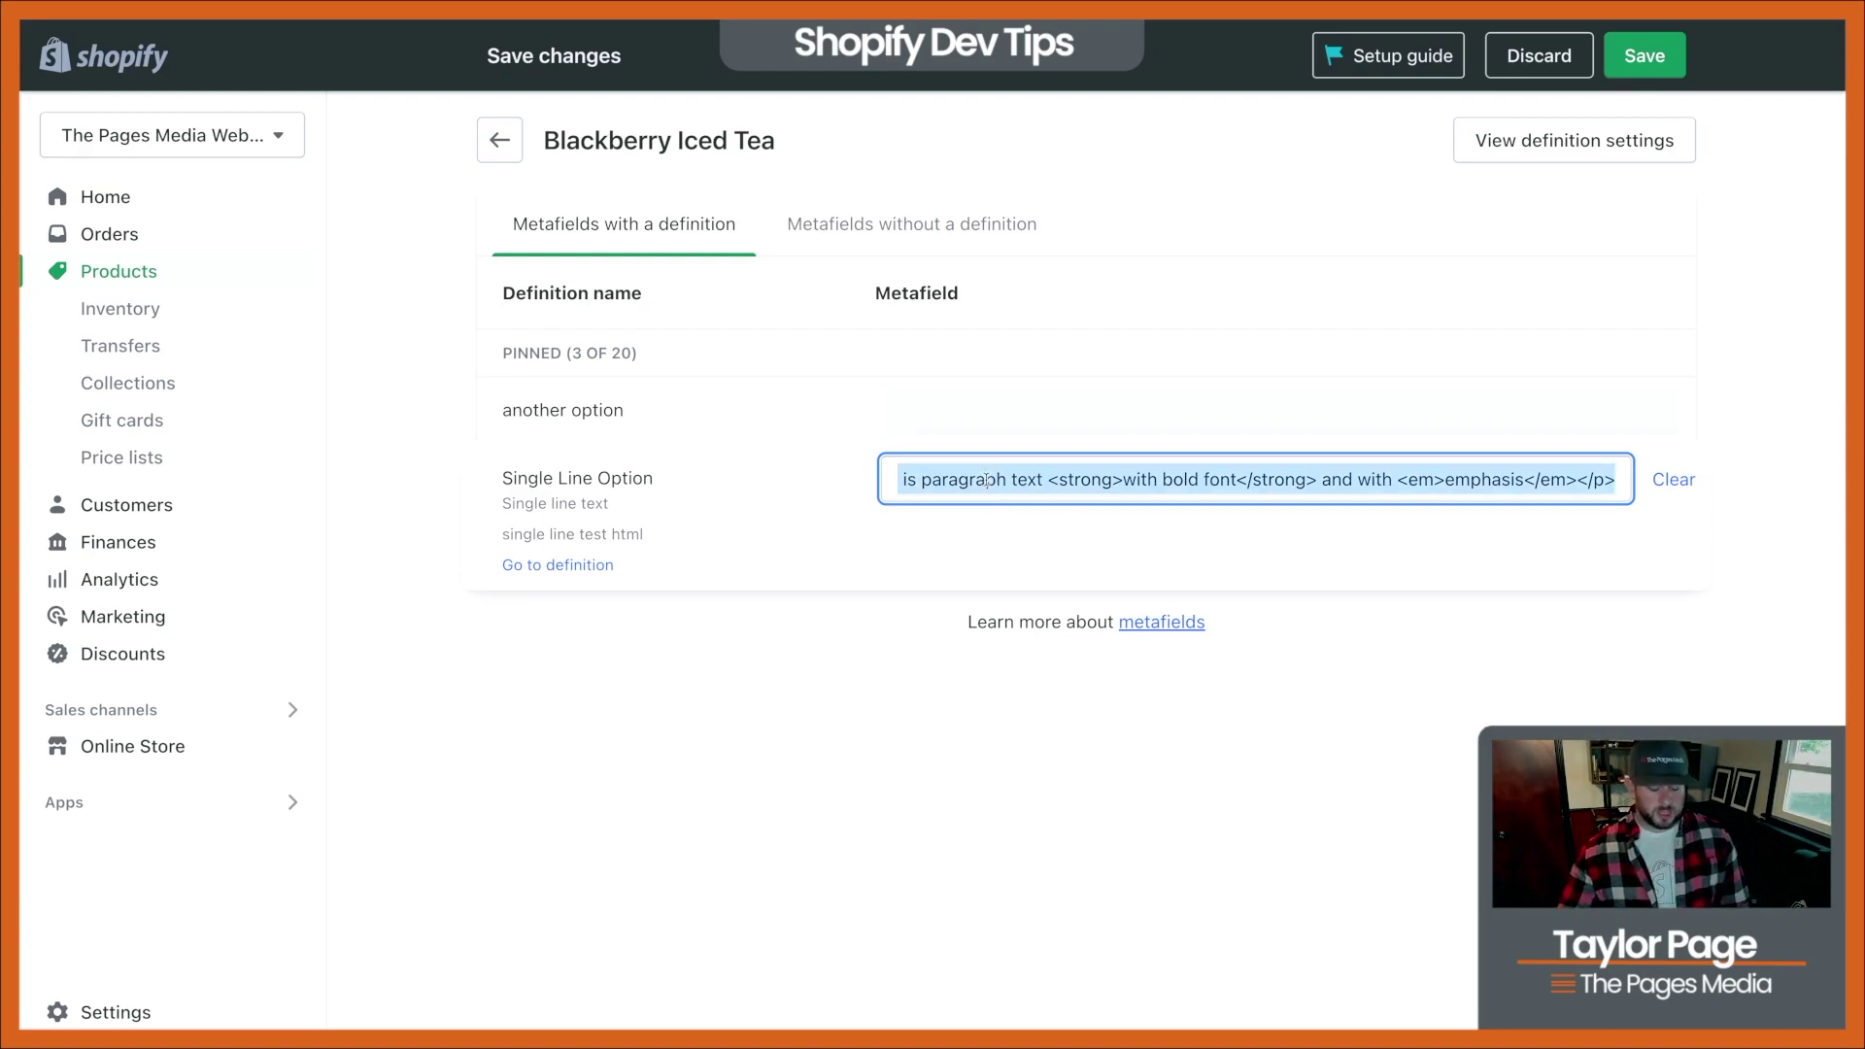
click(939, 614)
click(938, 539)
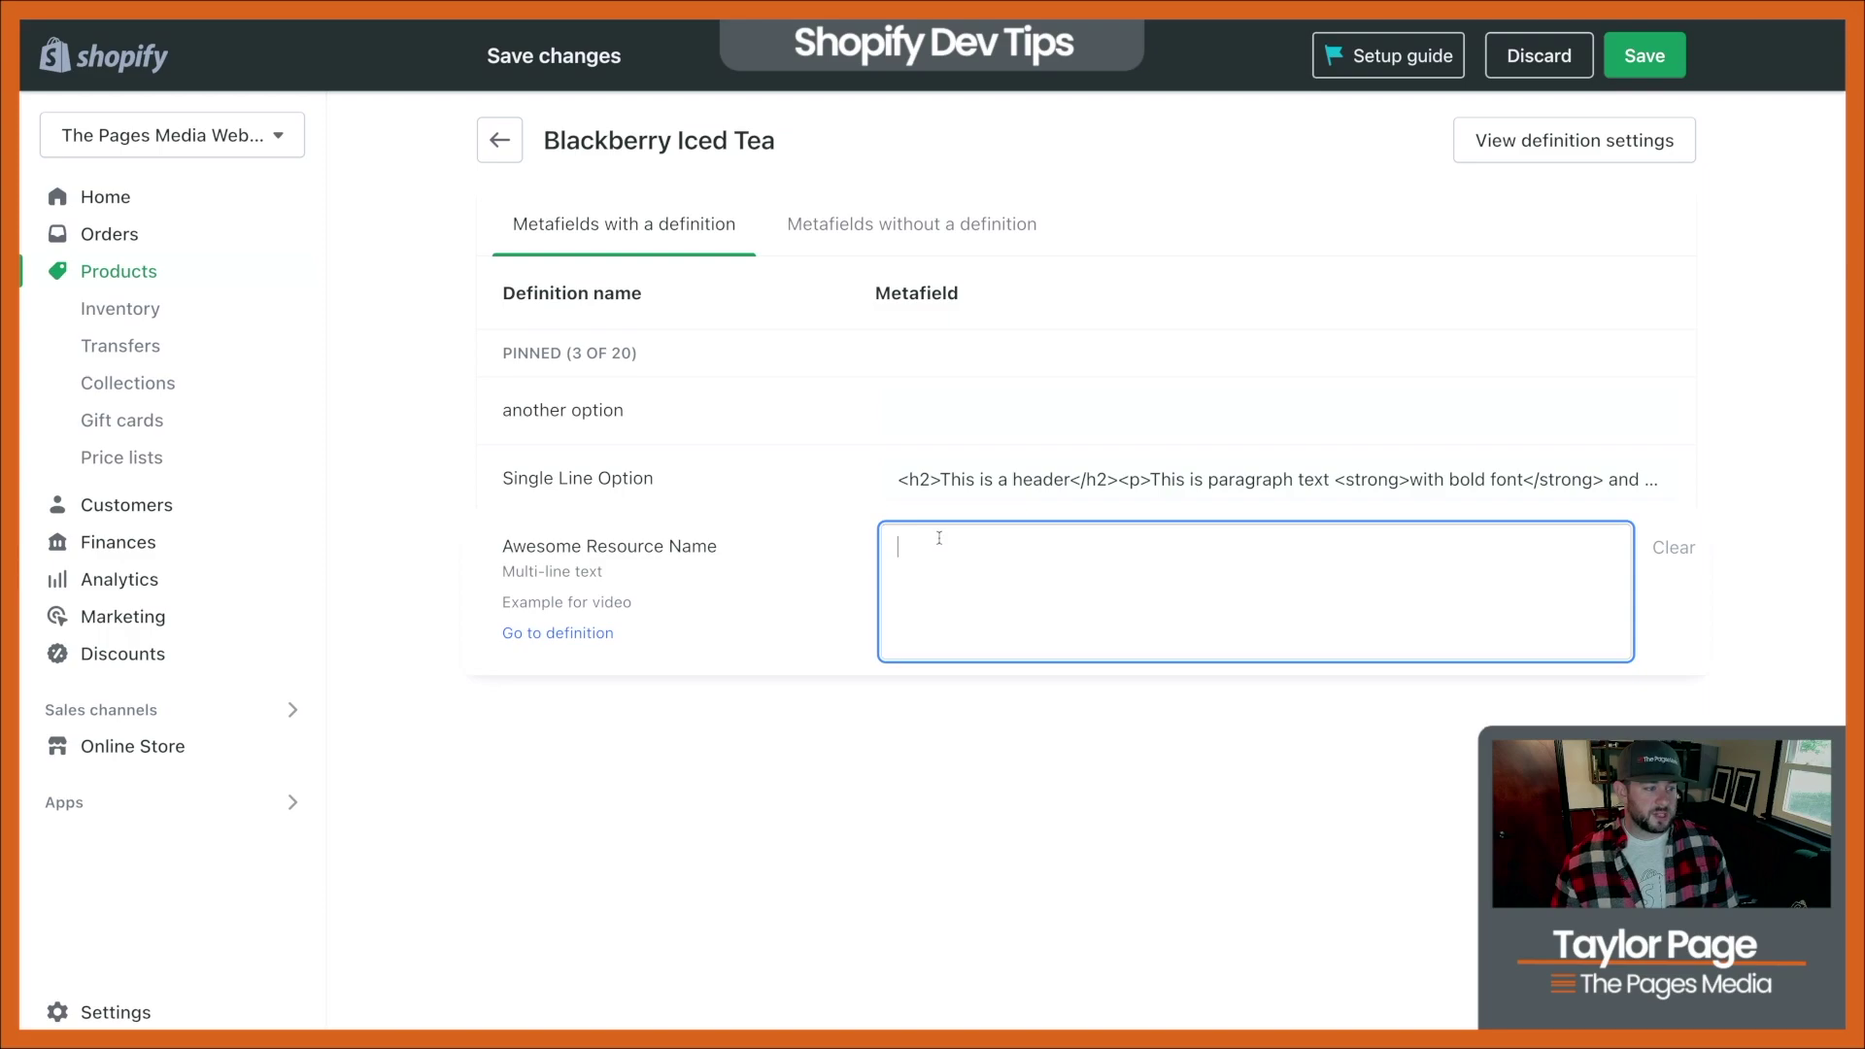
text(<h2>This is a header</h2><p>This is paragraph text <strong>with bold font</strong> and with <em>emphasis</em></p>)
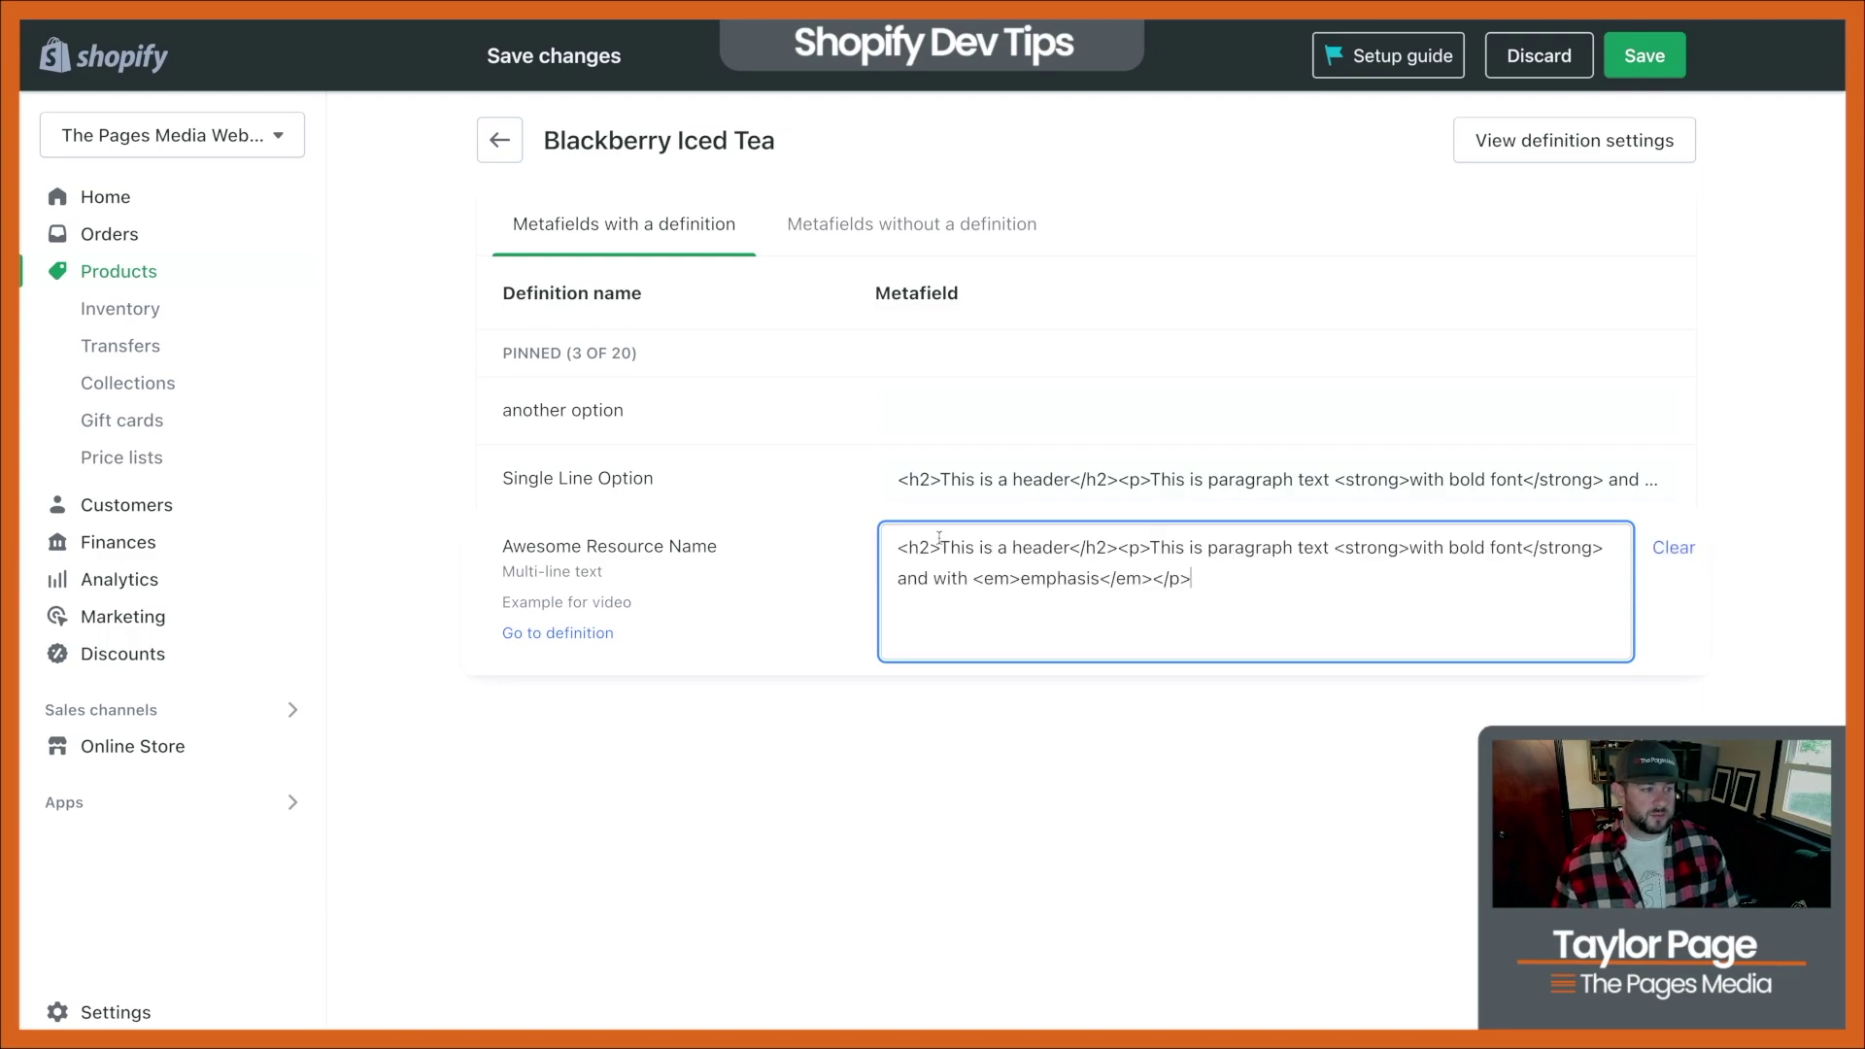
click(1068, 549)
text(- mult-line)
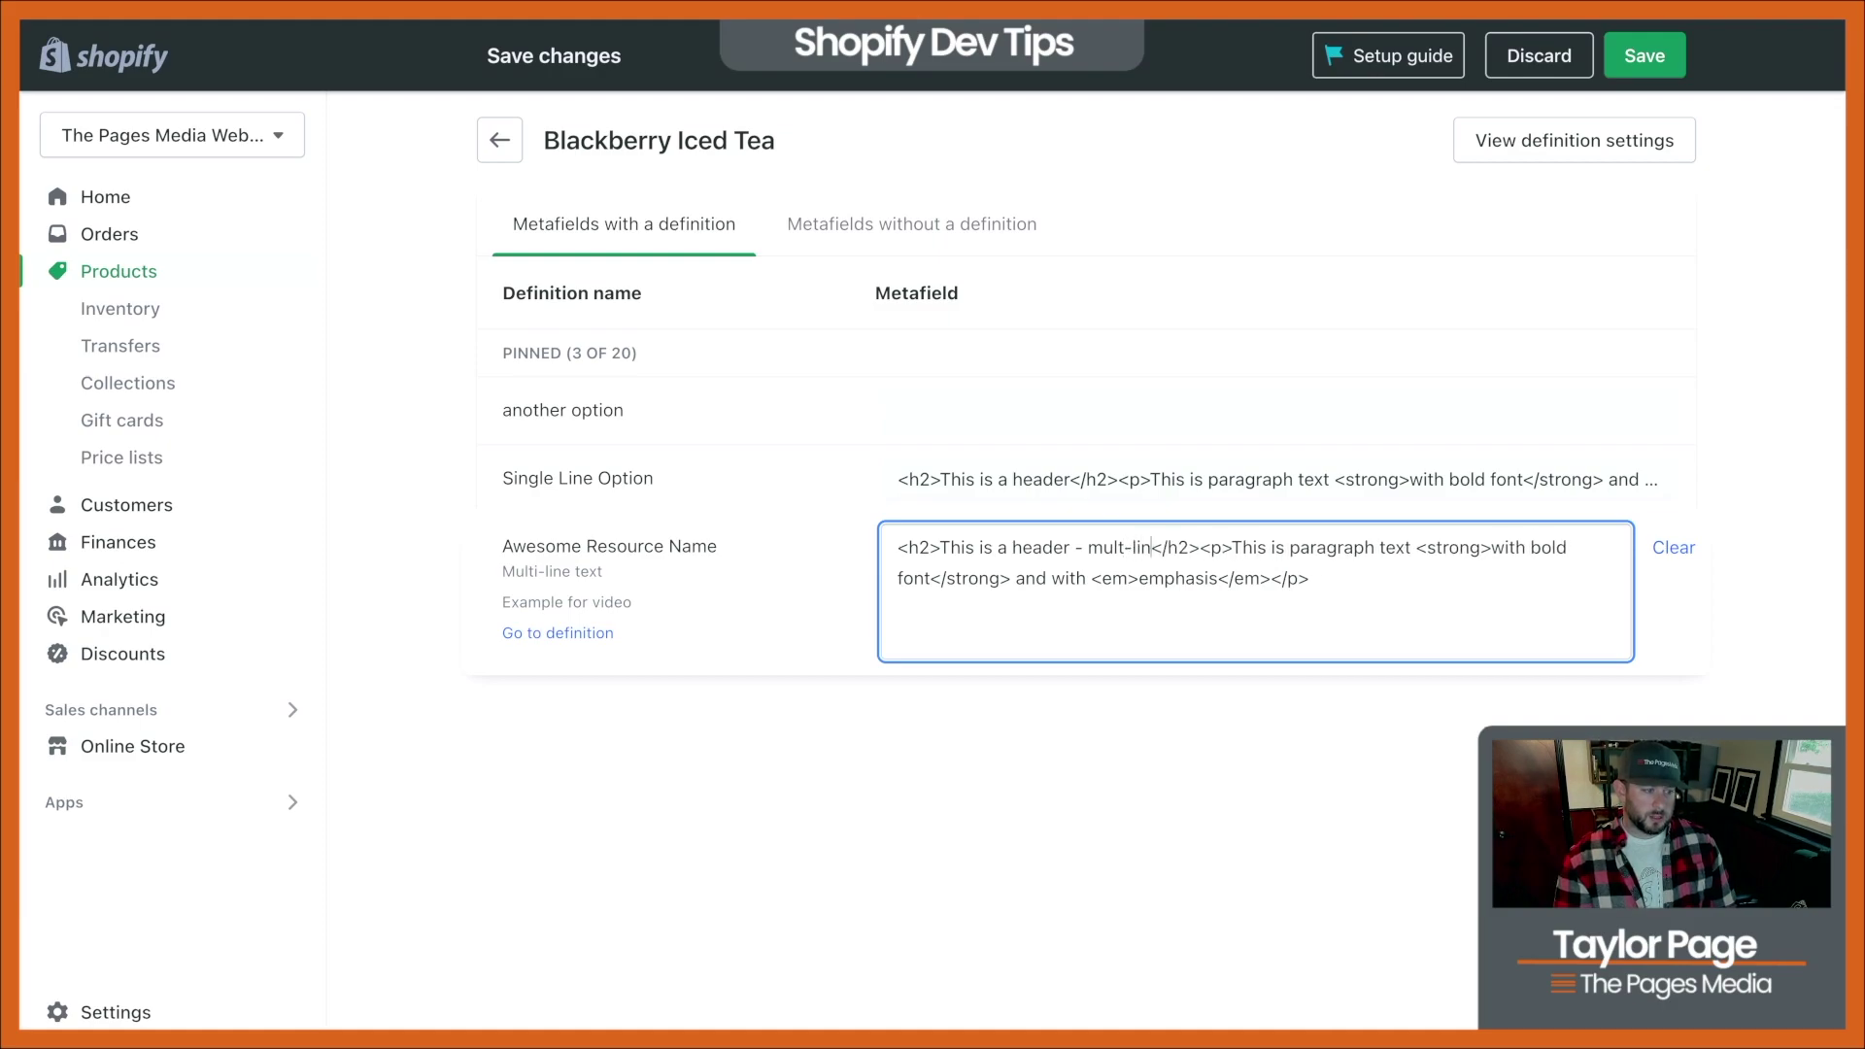
click(1042, 773)
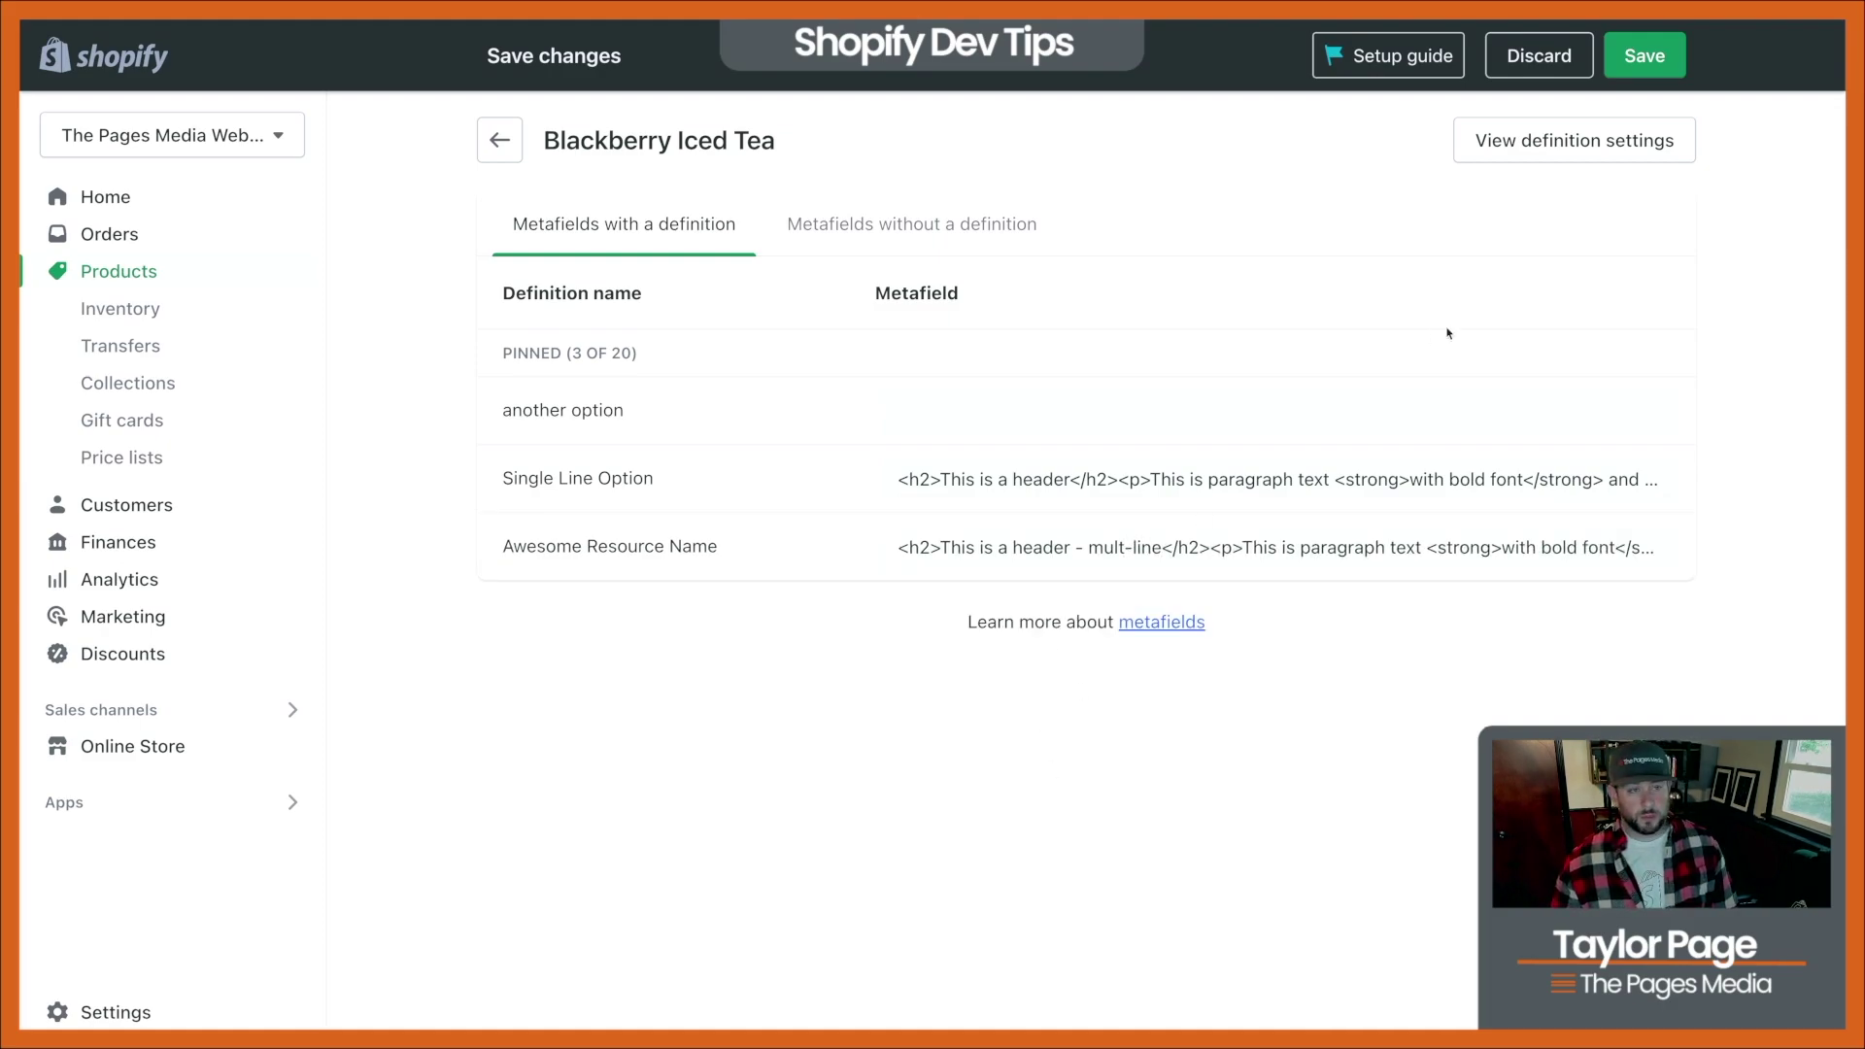
click(1645, 56)
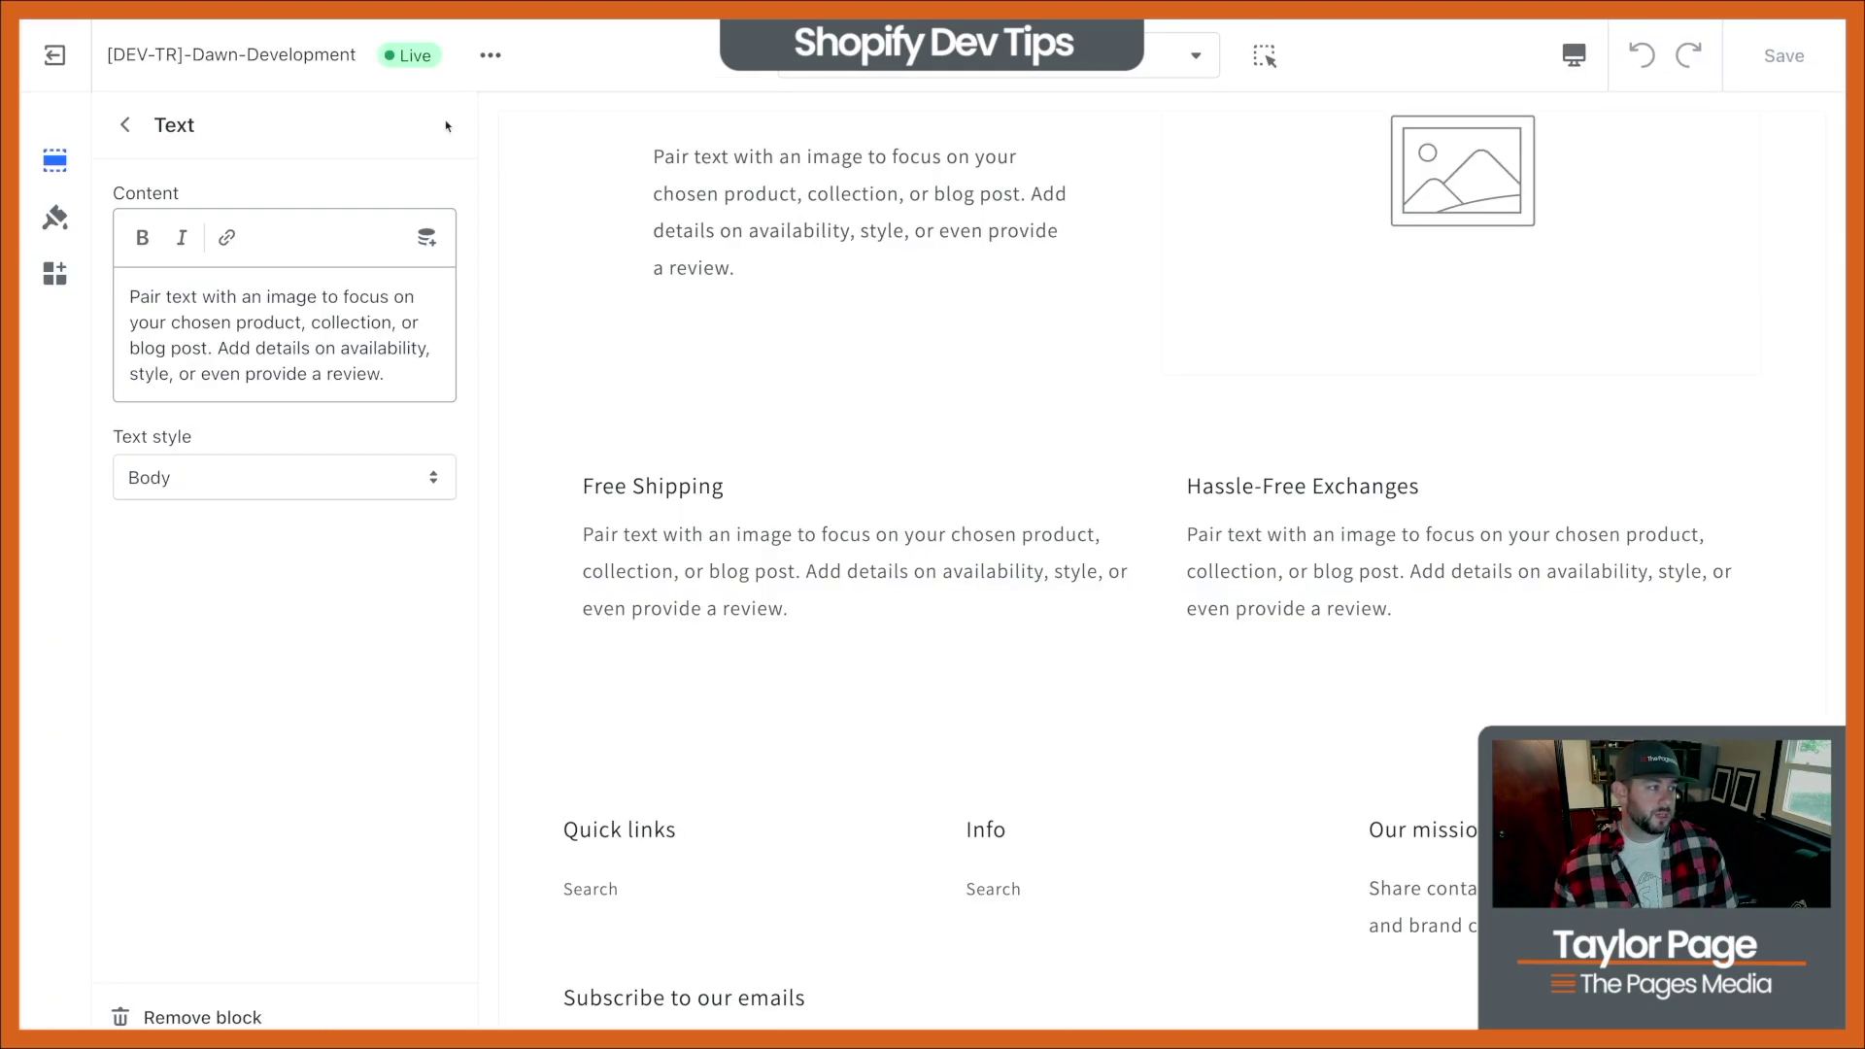
Select the Text block's placeholder paragraph and scroll the preview to the Image with text section
scroll(566, 406, up, 1)
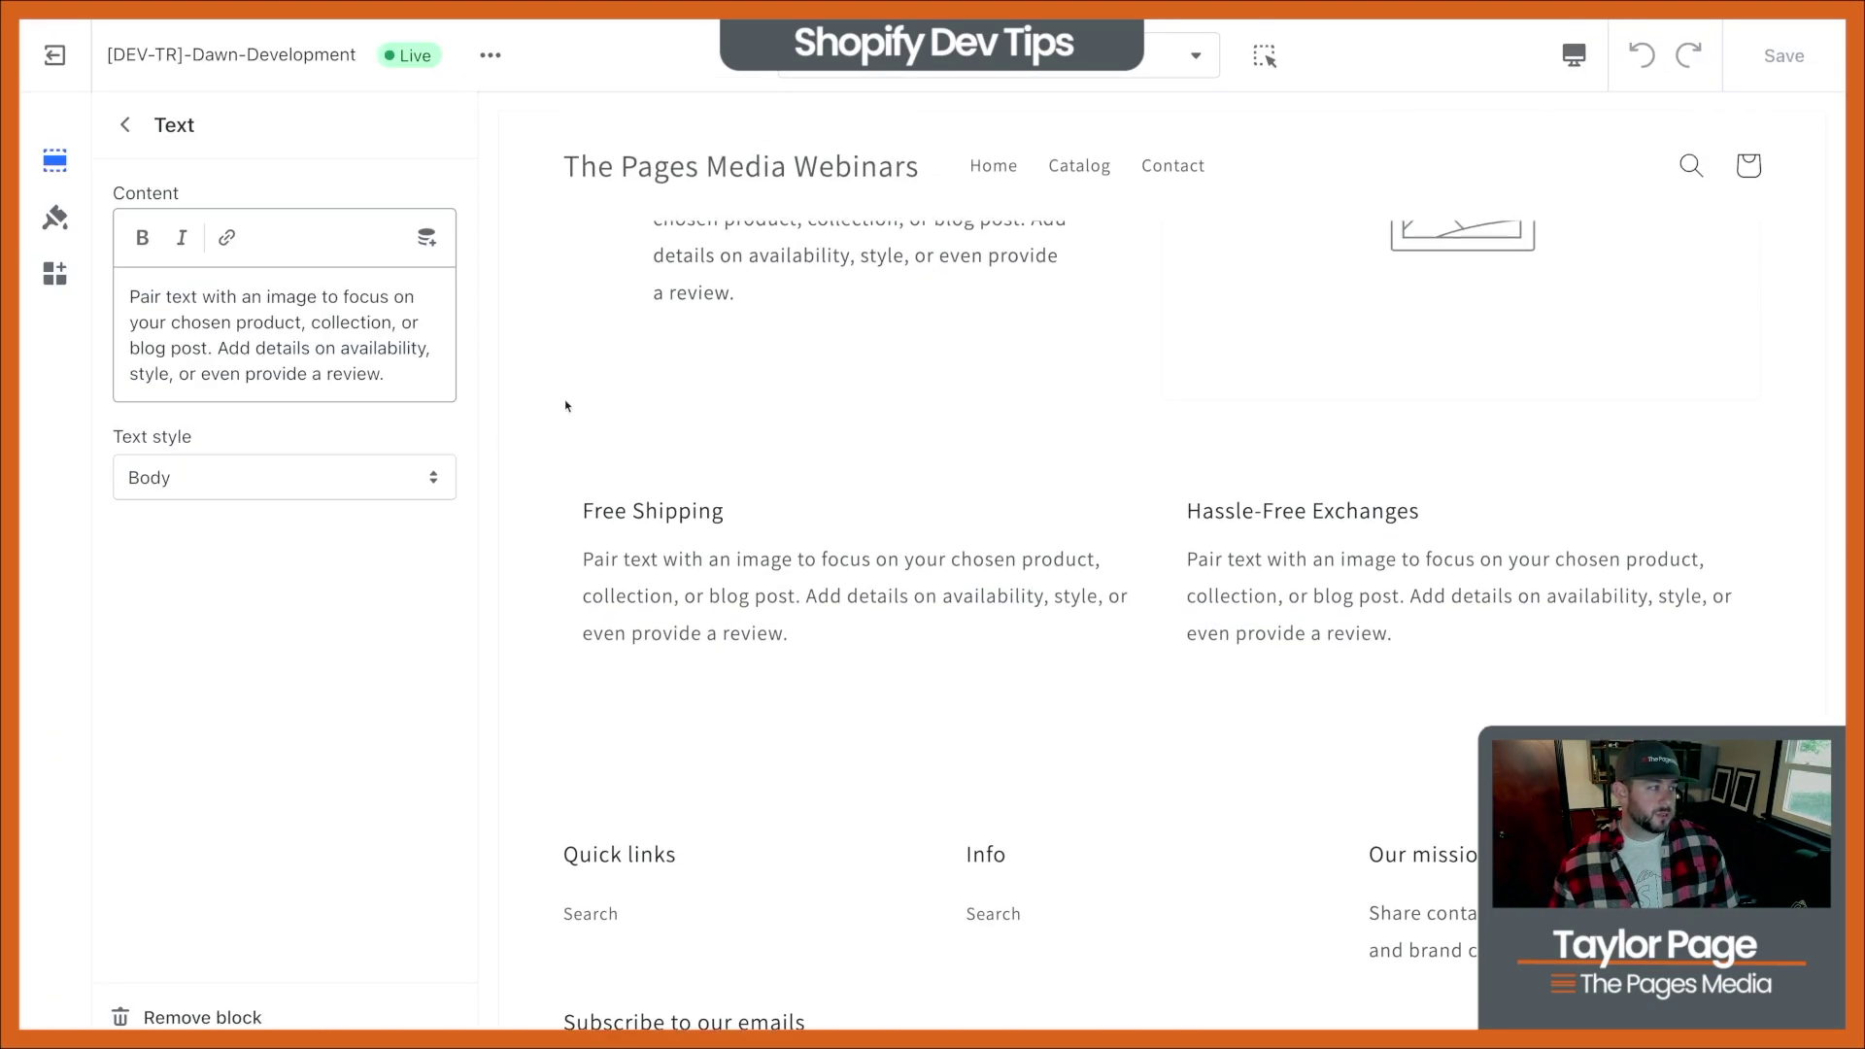
triple_click(308, 365)
scroll(804, 308, up, 15)
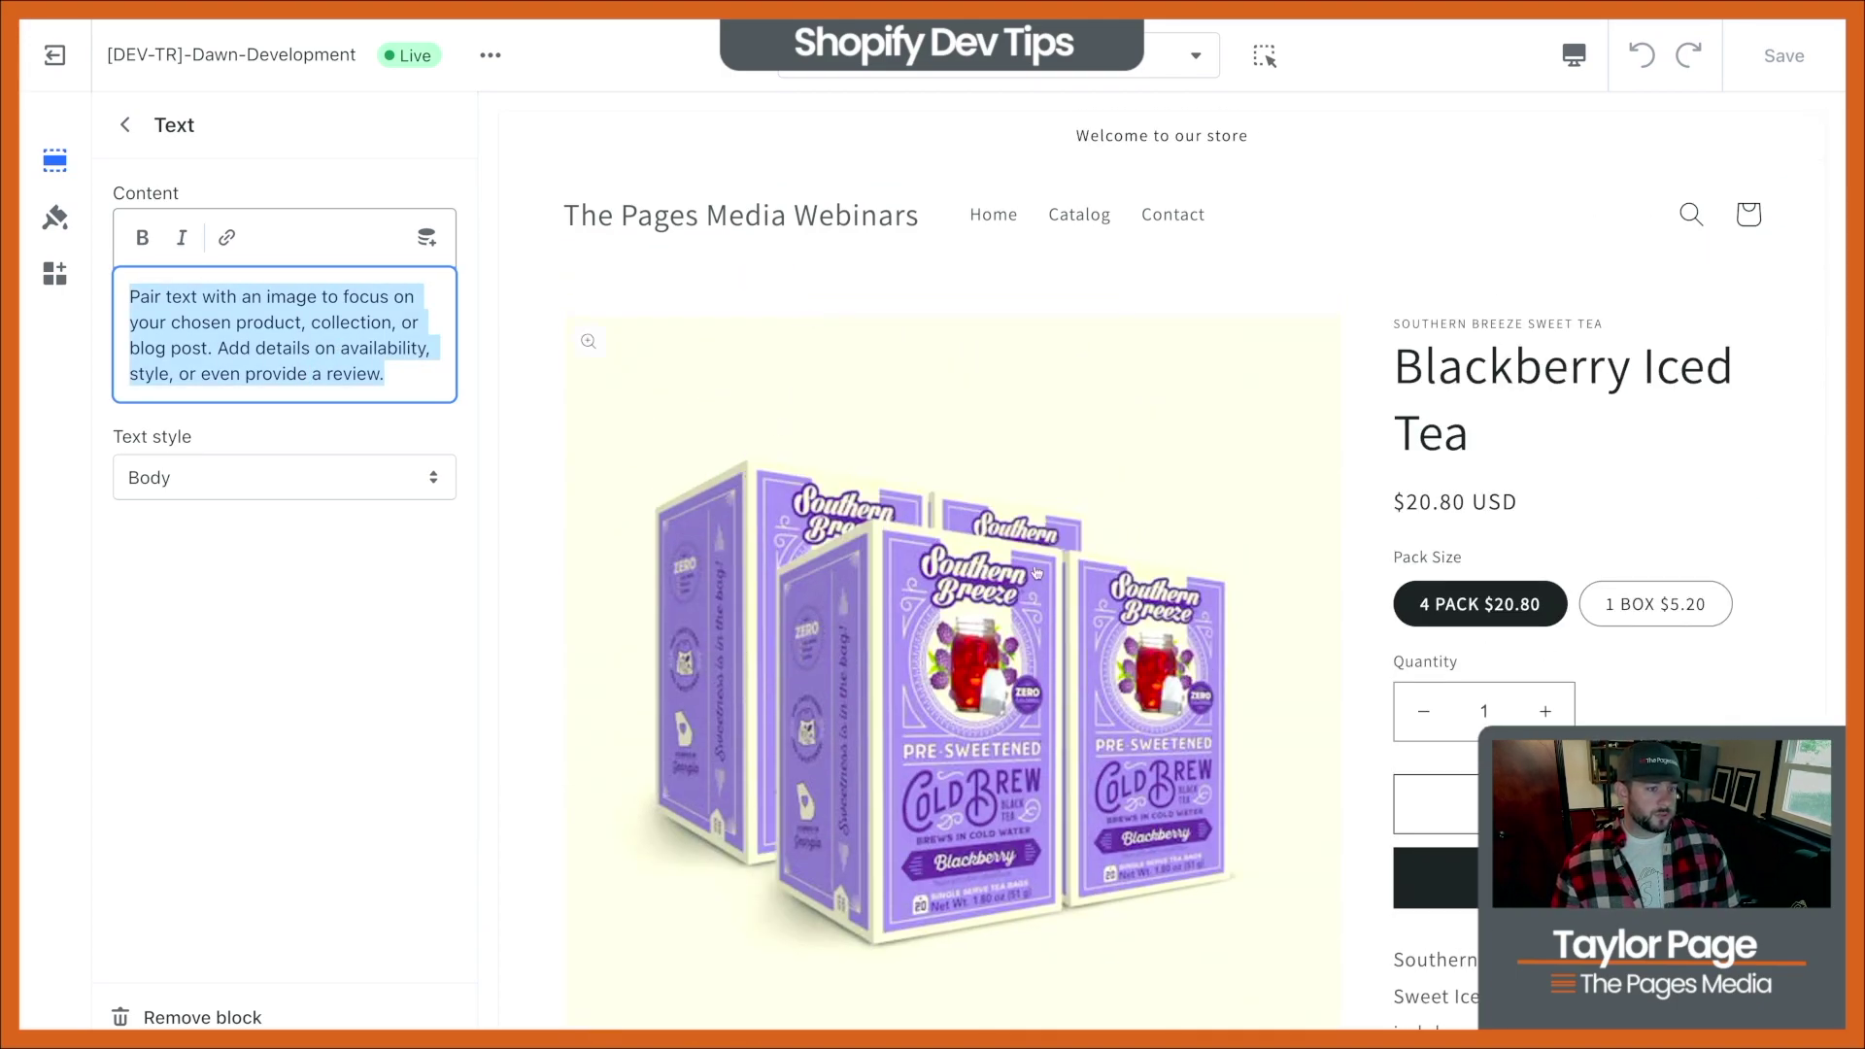
scroll(757, 651, down, 2)
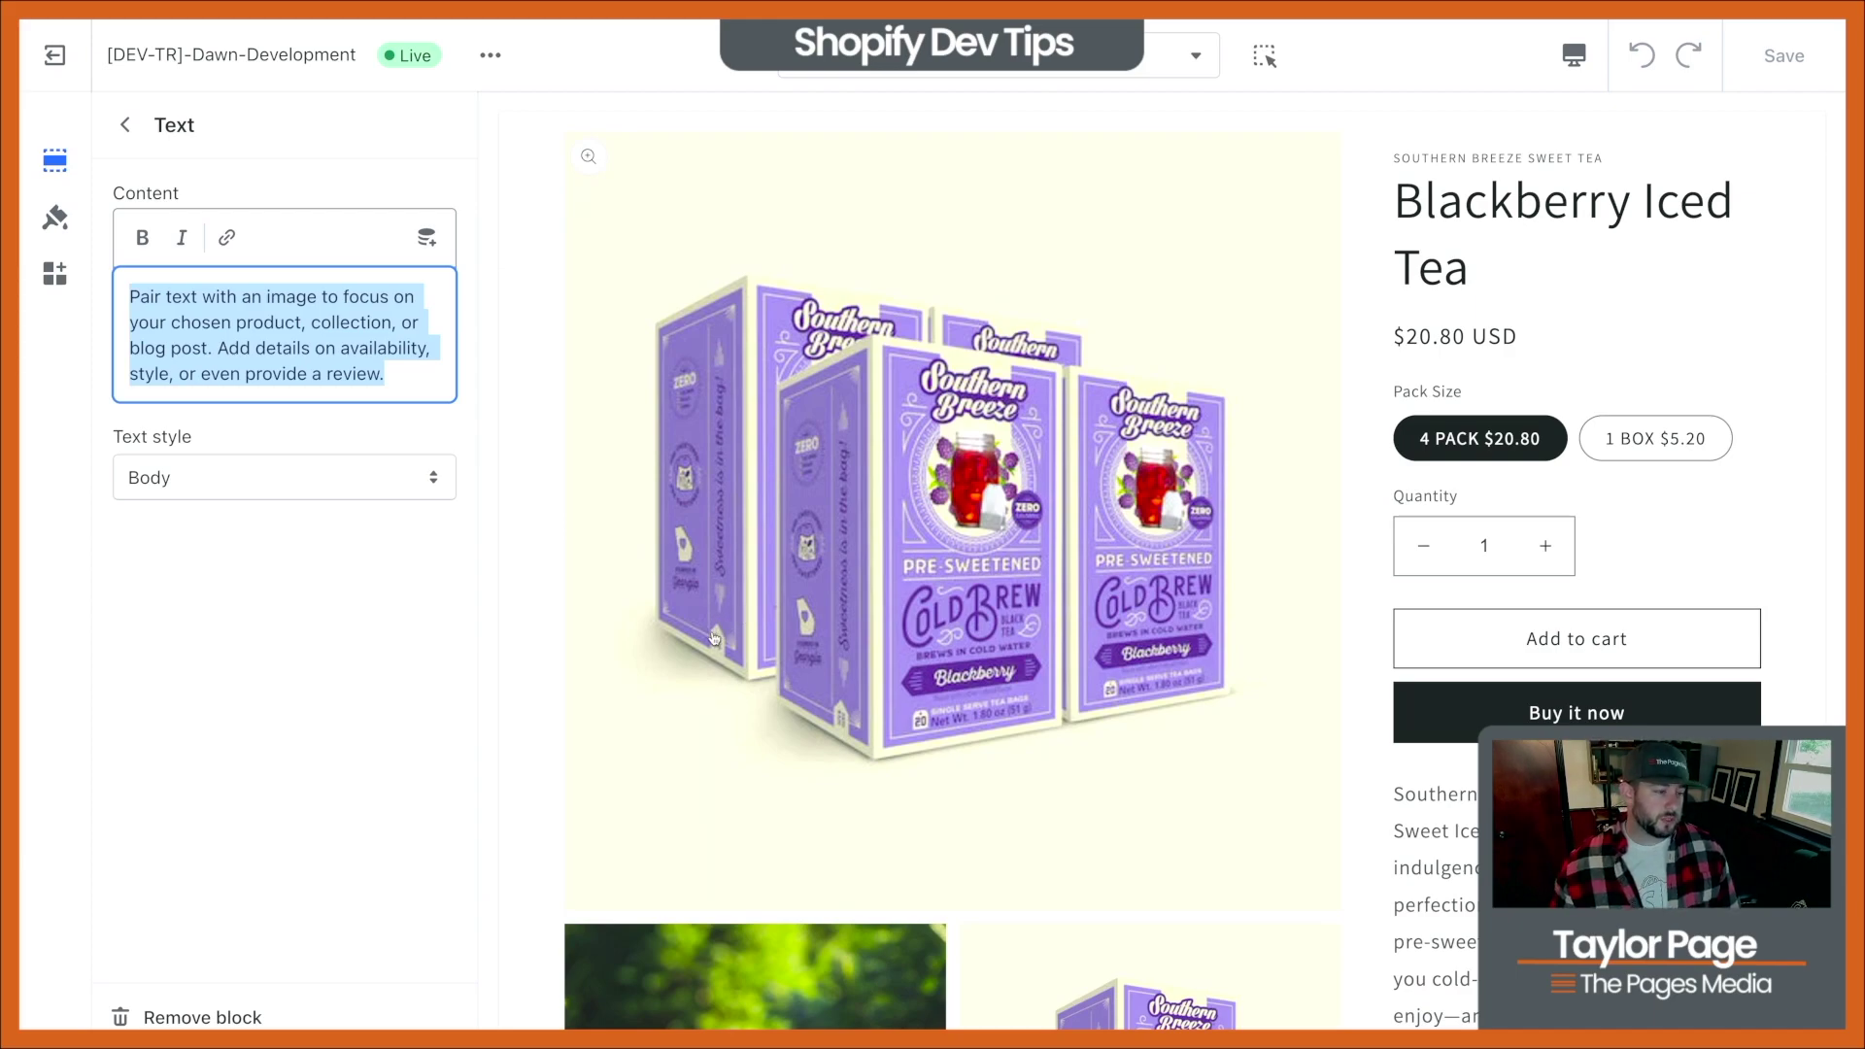
scroll(660, 802, down, 10)
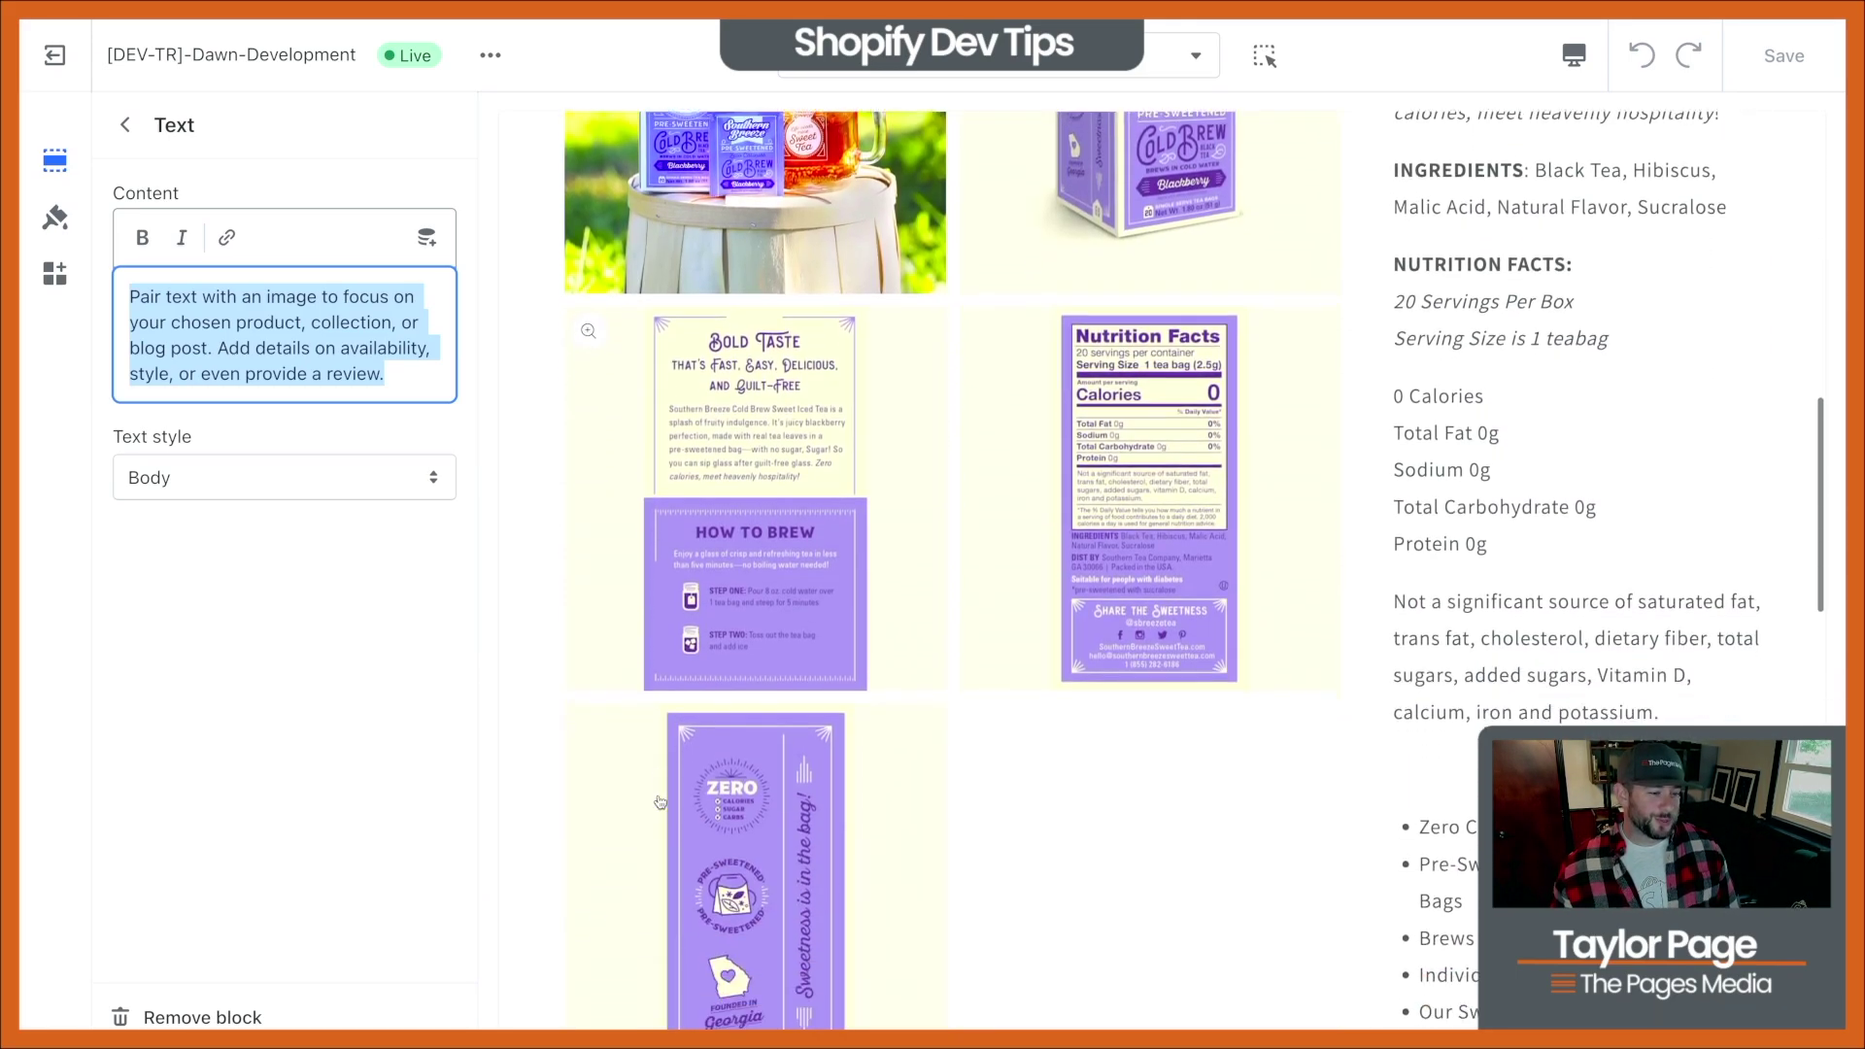
scroll(659, 802, down, 10)
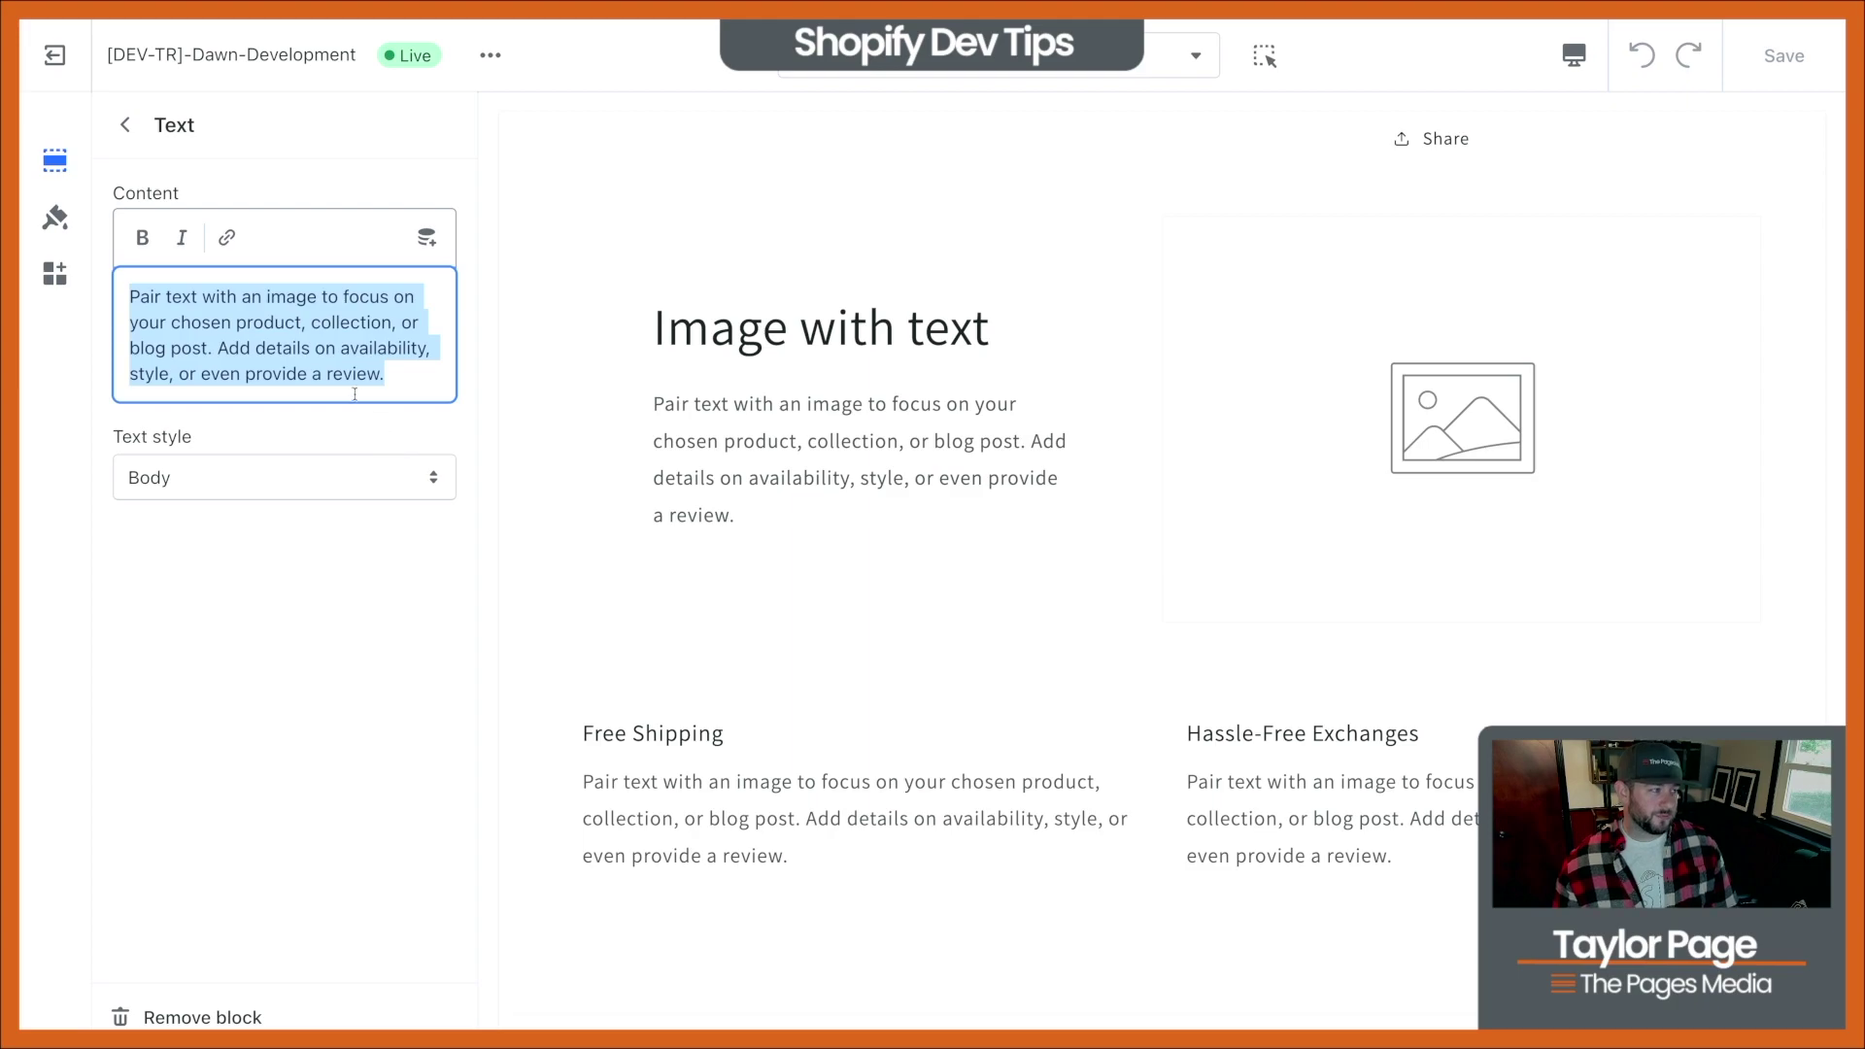
Delete the placeholder text, preview Single Line Option and Awesome Resource Name sources, then cancel
key(BackSpace)
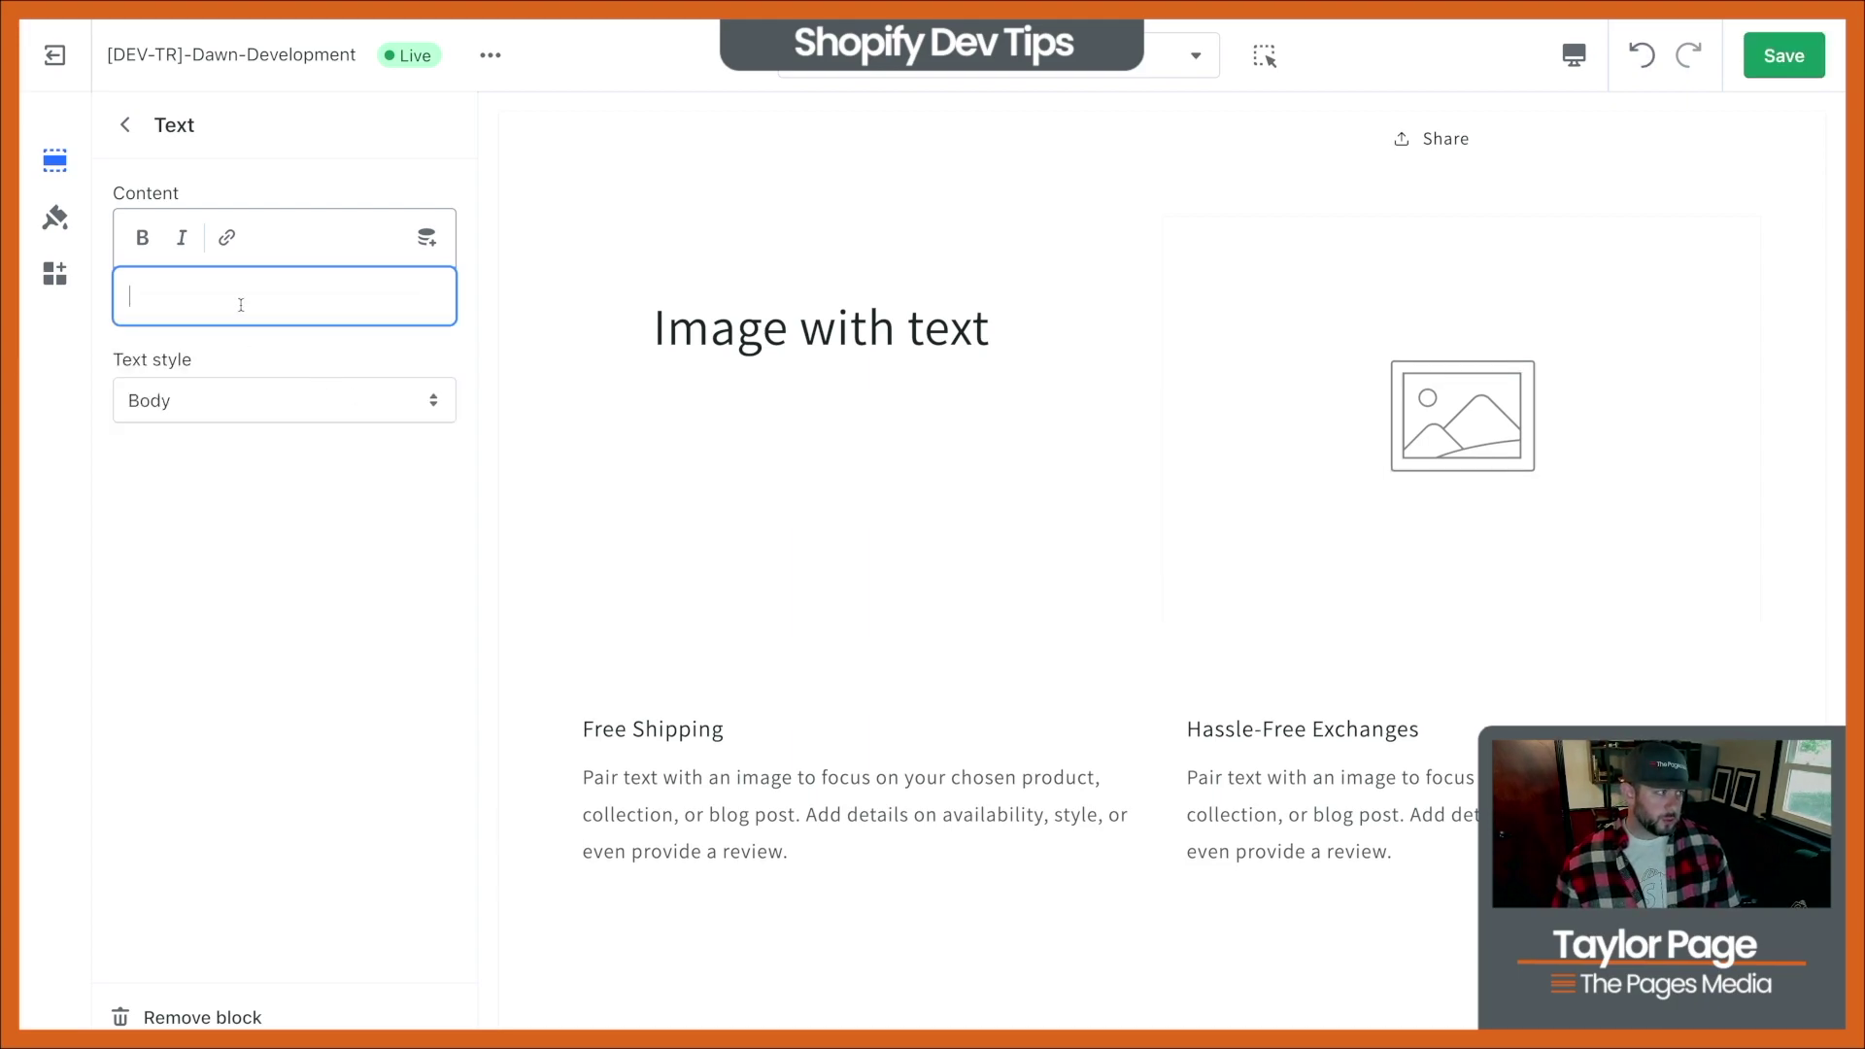
click(427, 238)
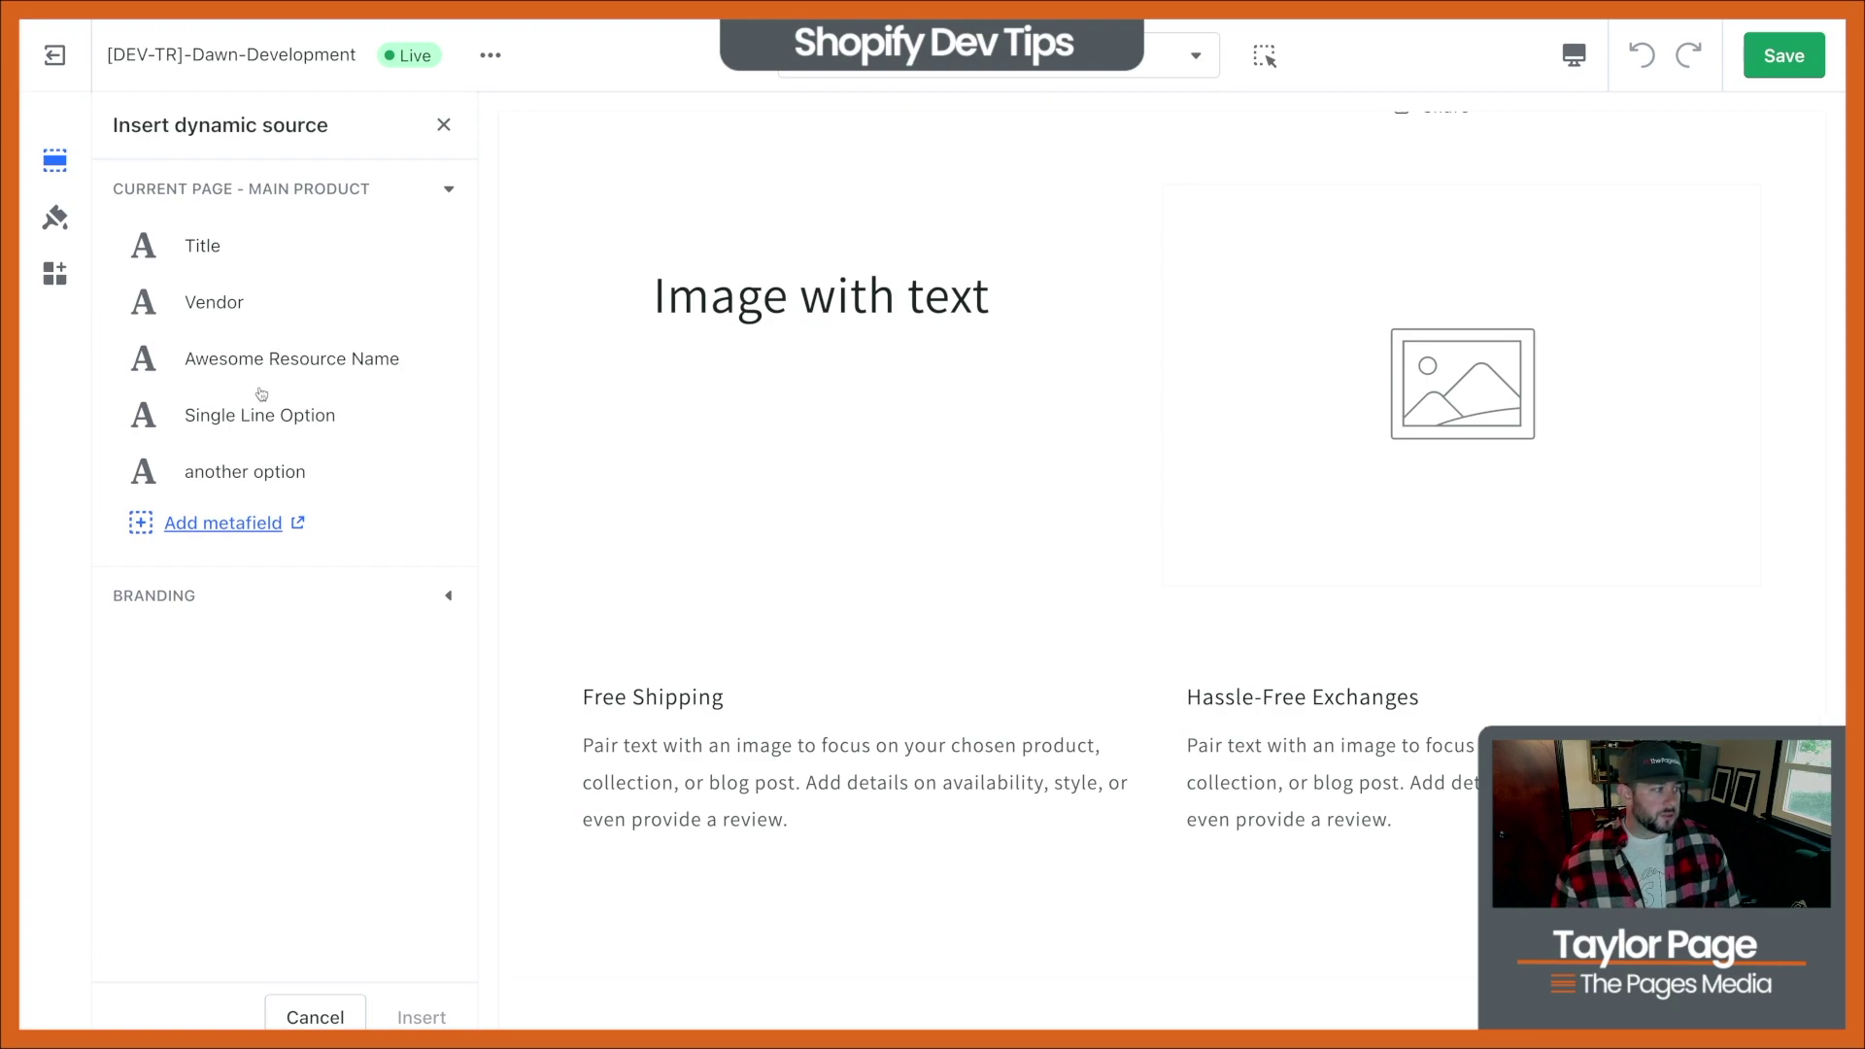
click(262, 421)
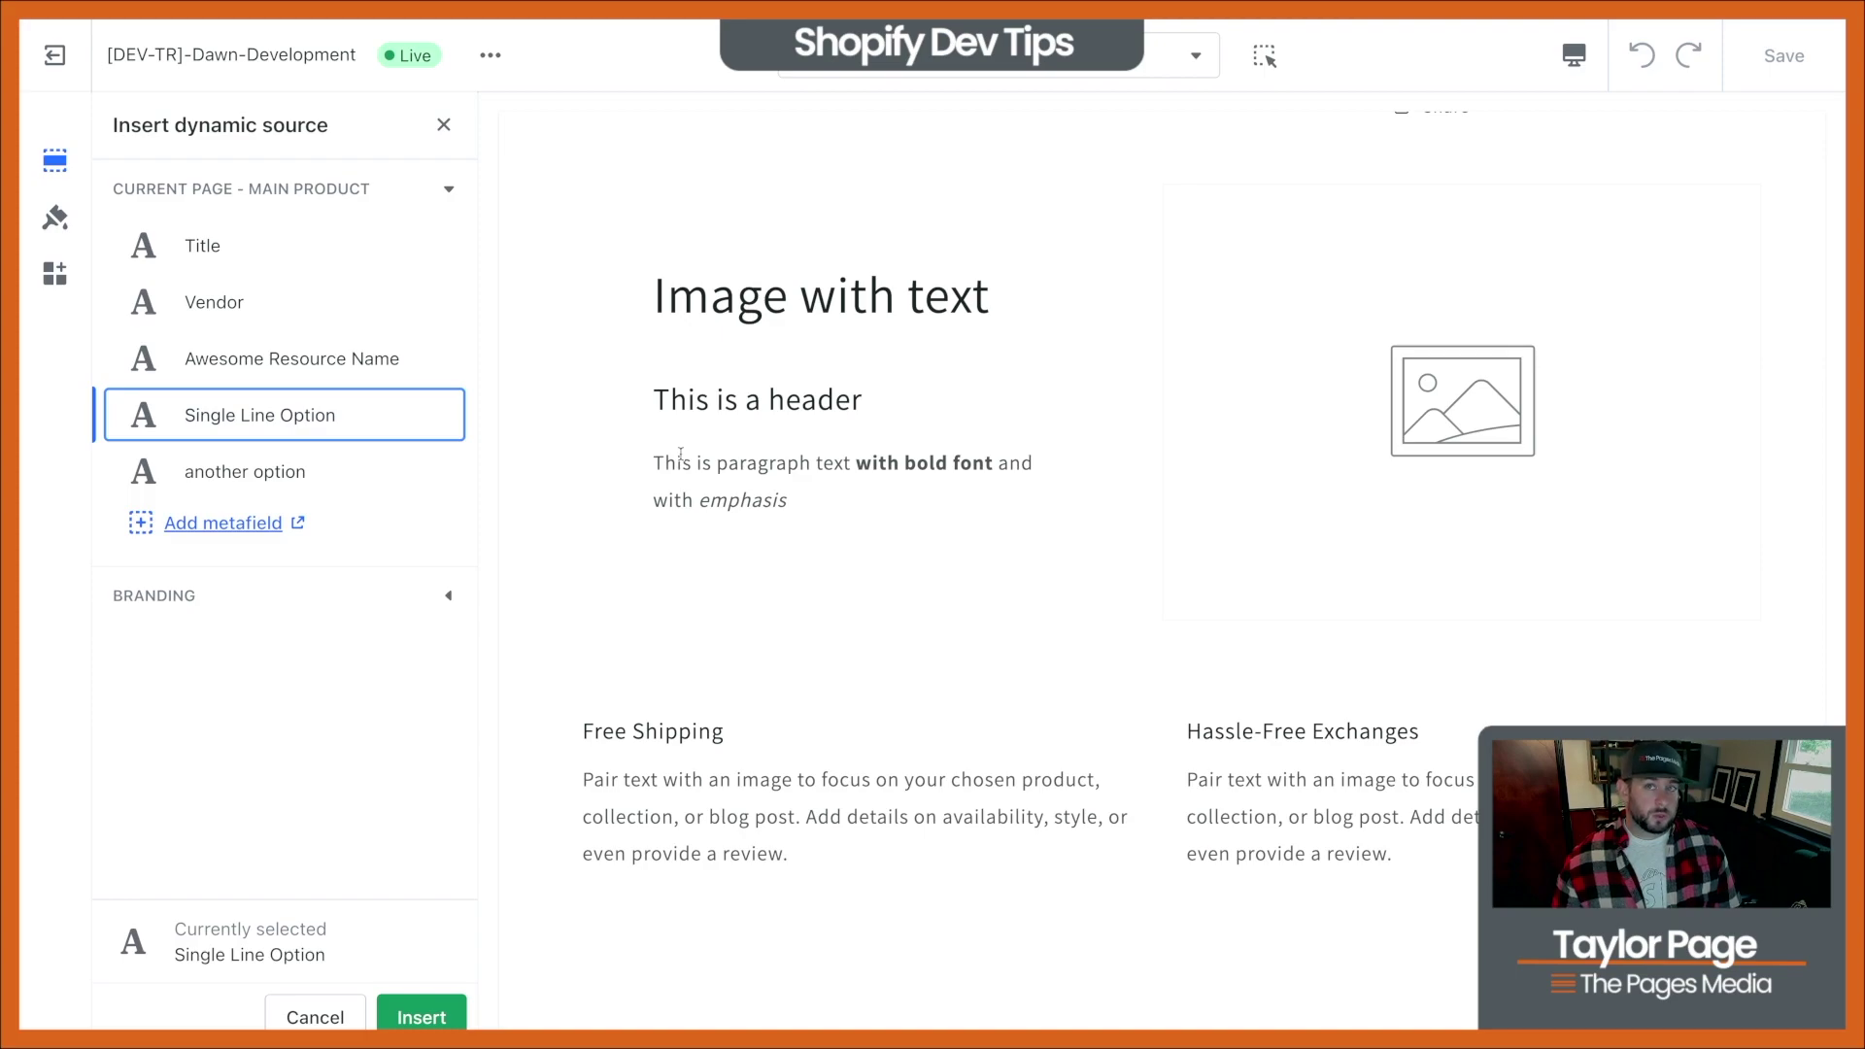
click(324, 377)
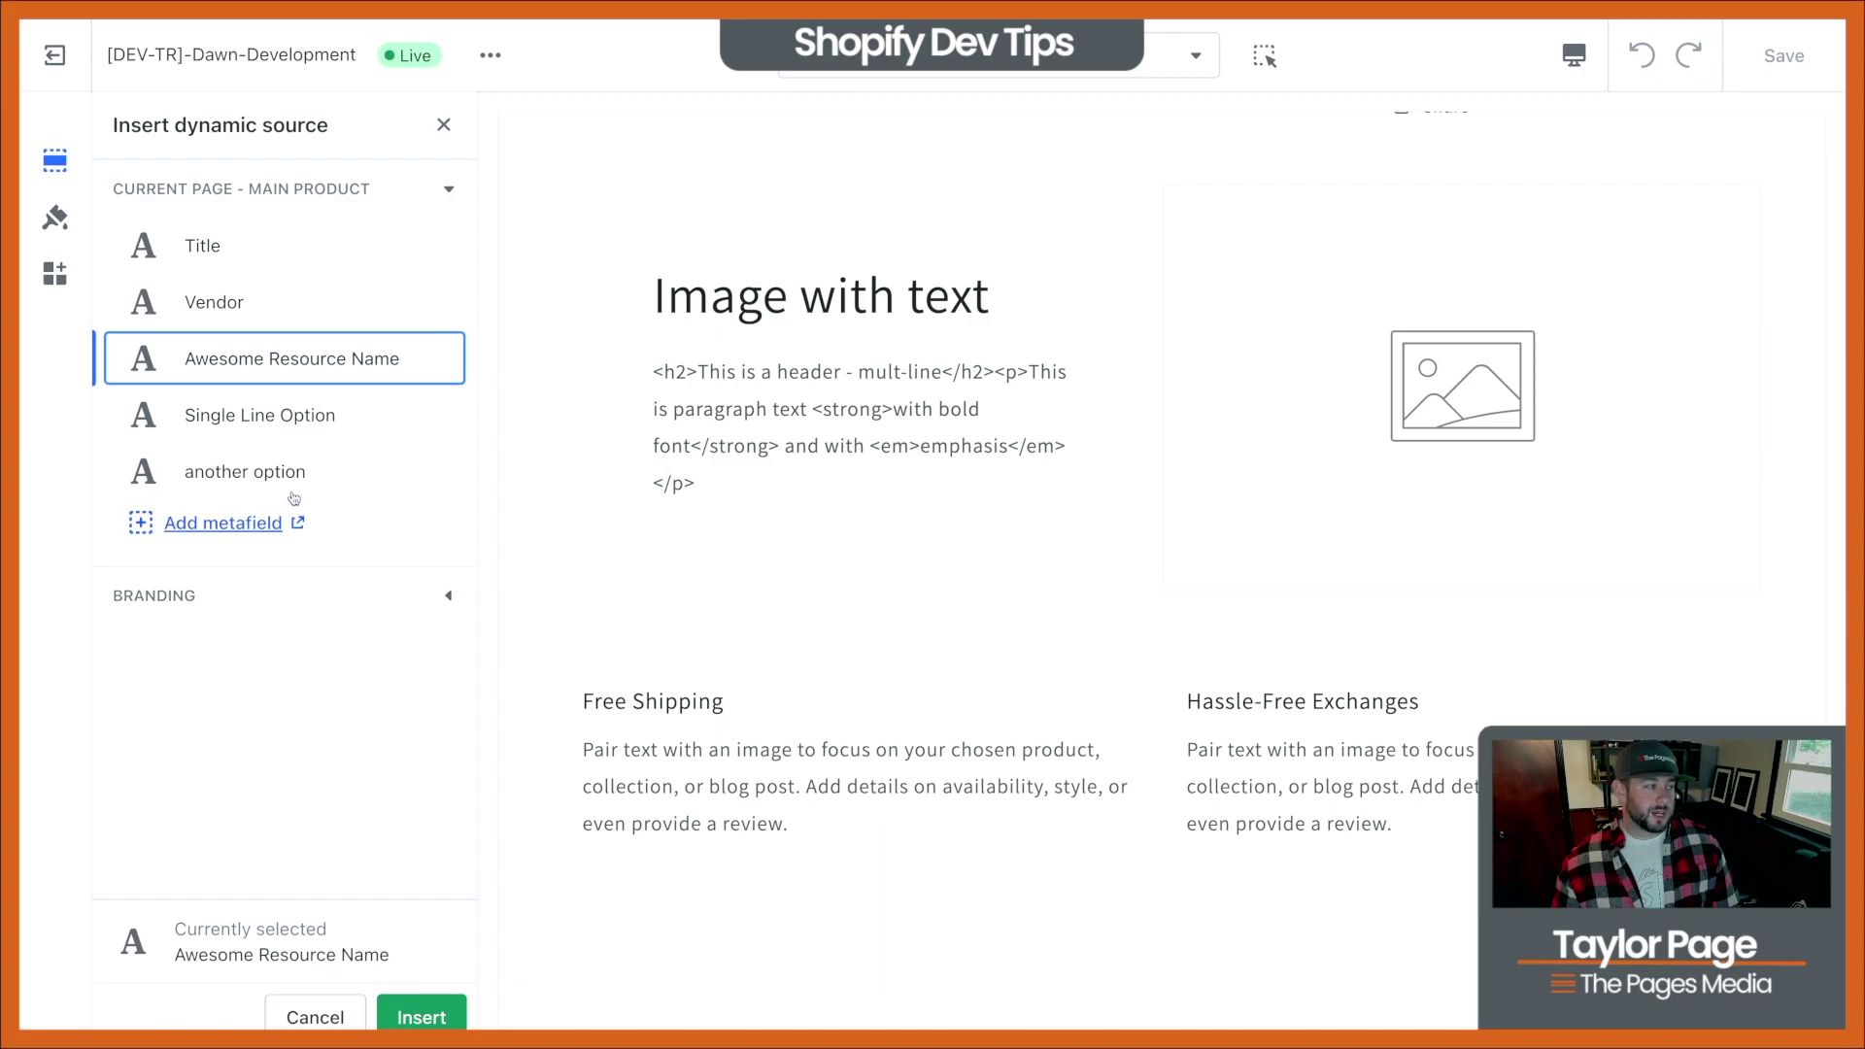
click(342, 1020)
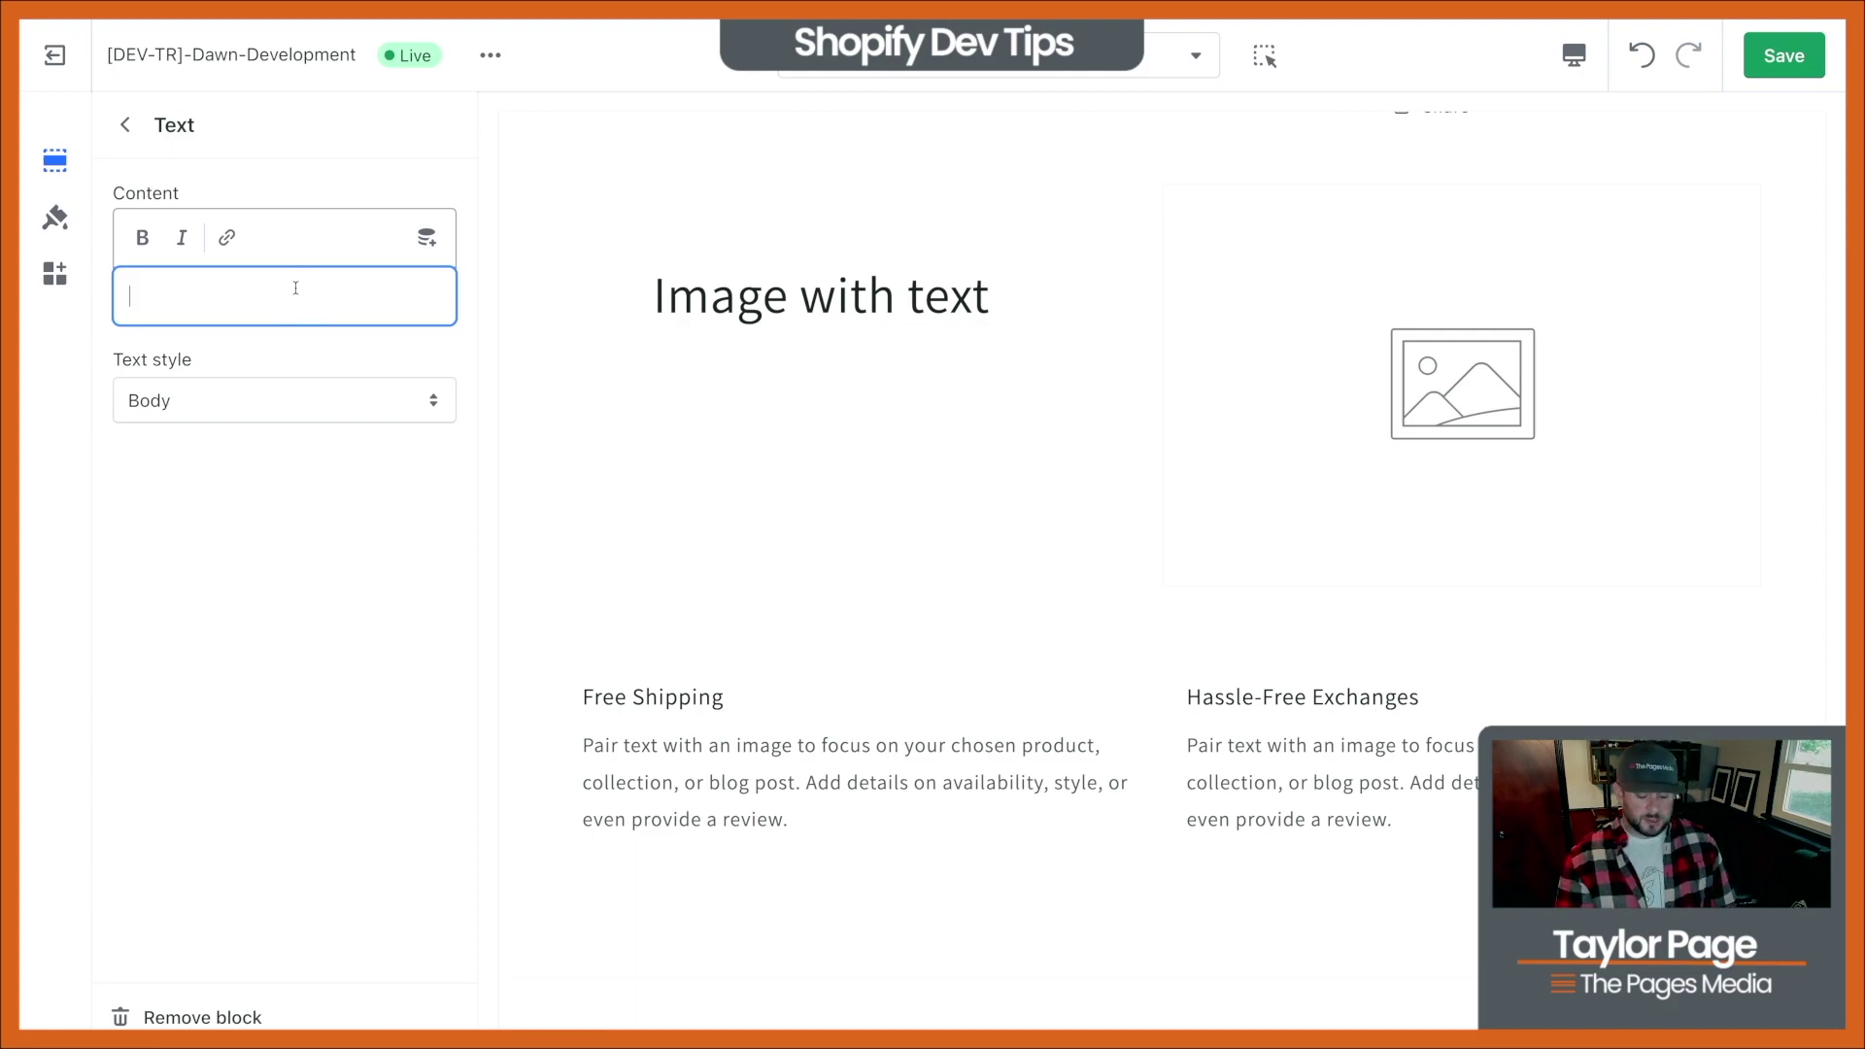
Type {{product.metafields.custom.awesome_resource_name.value}} into the Text block's Content field
text({{)
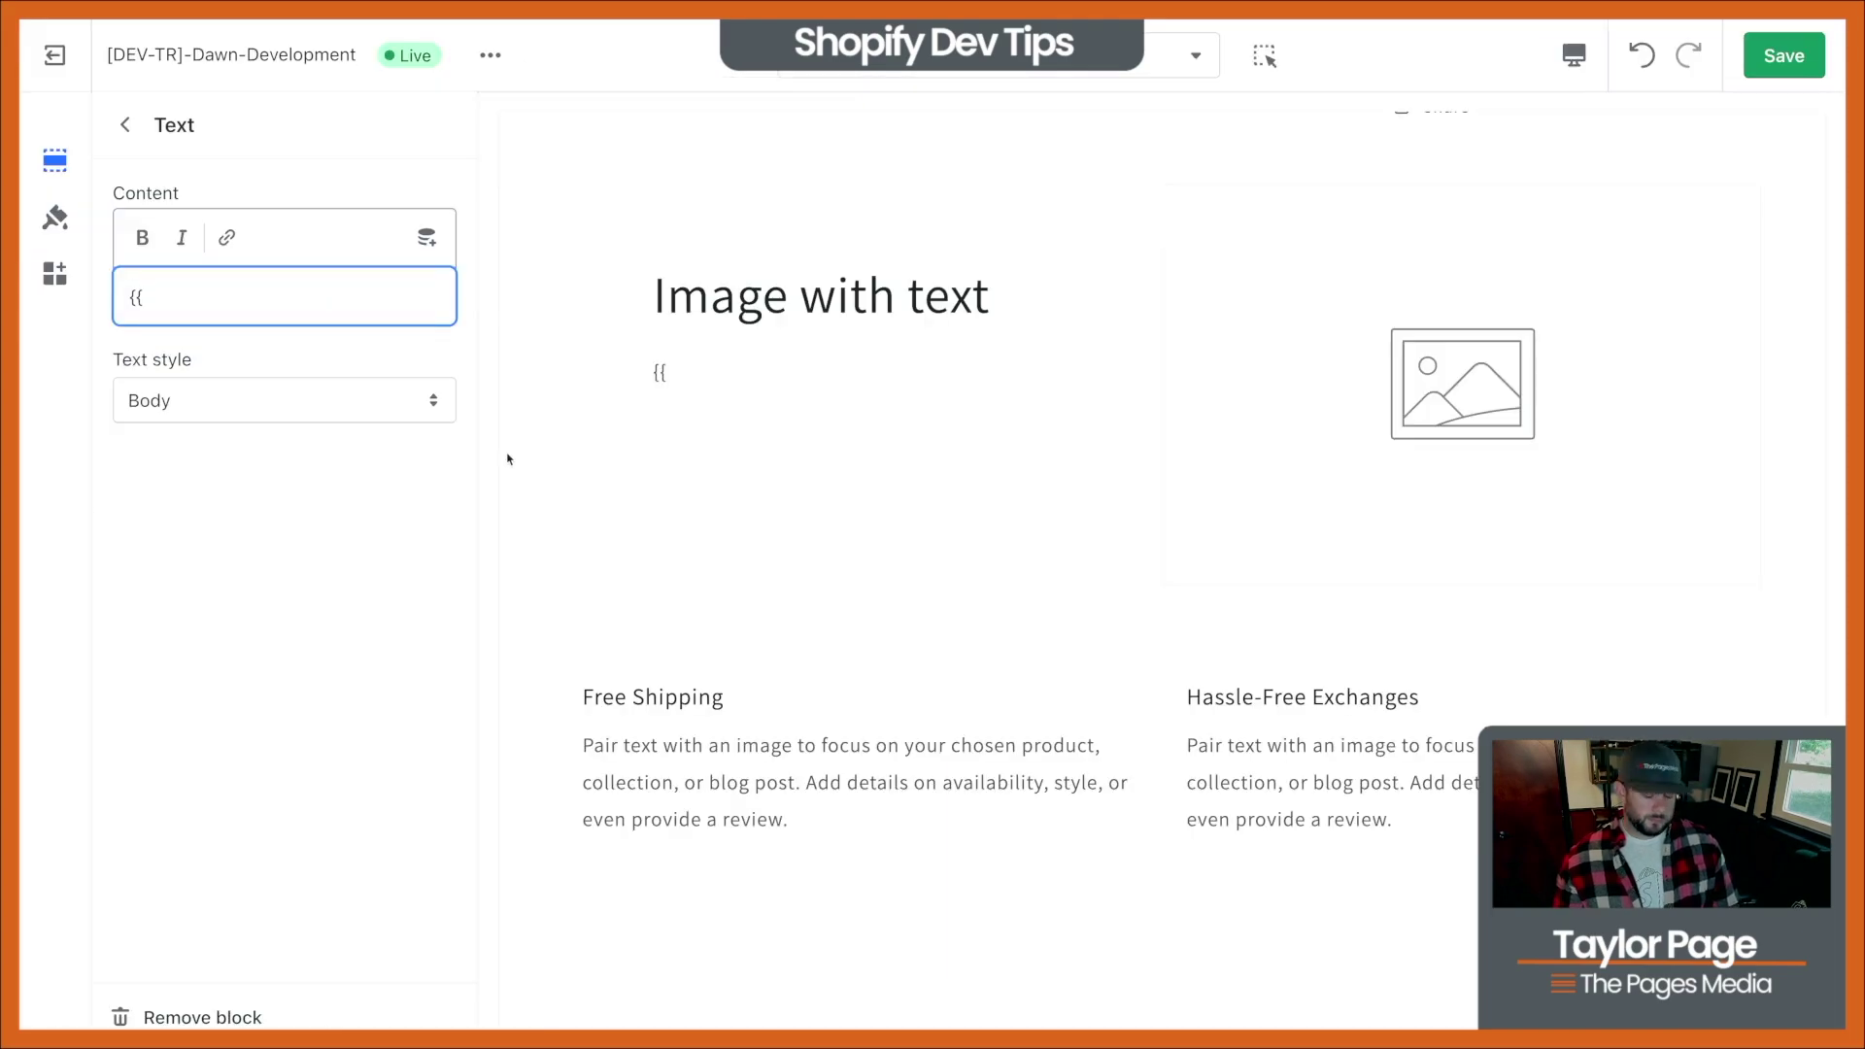
text(product.metafields.custom.awe)
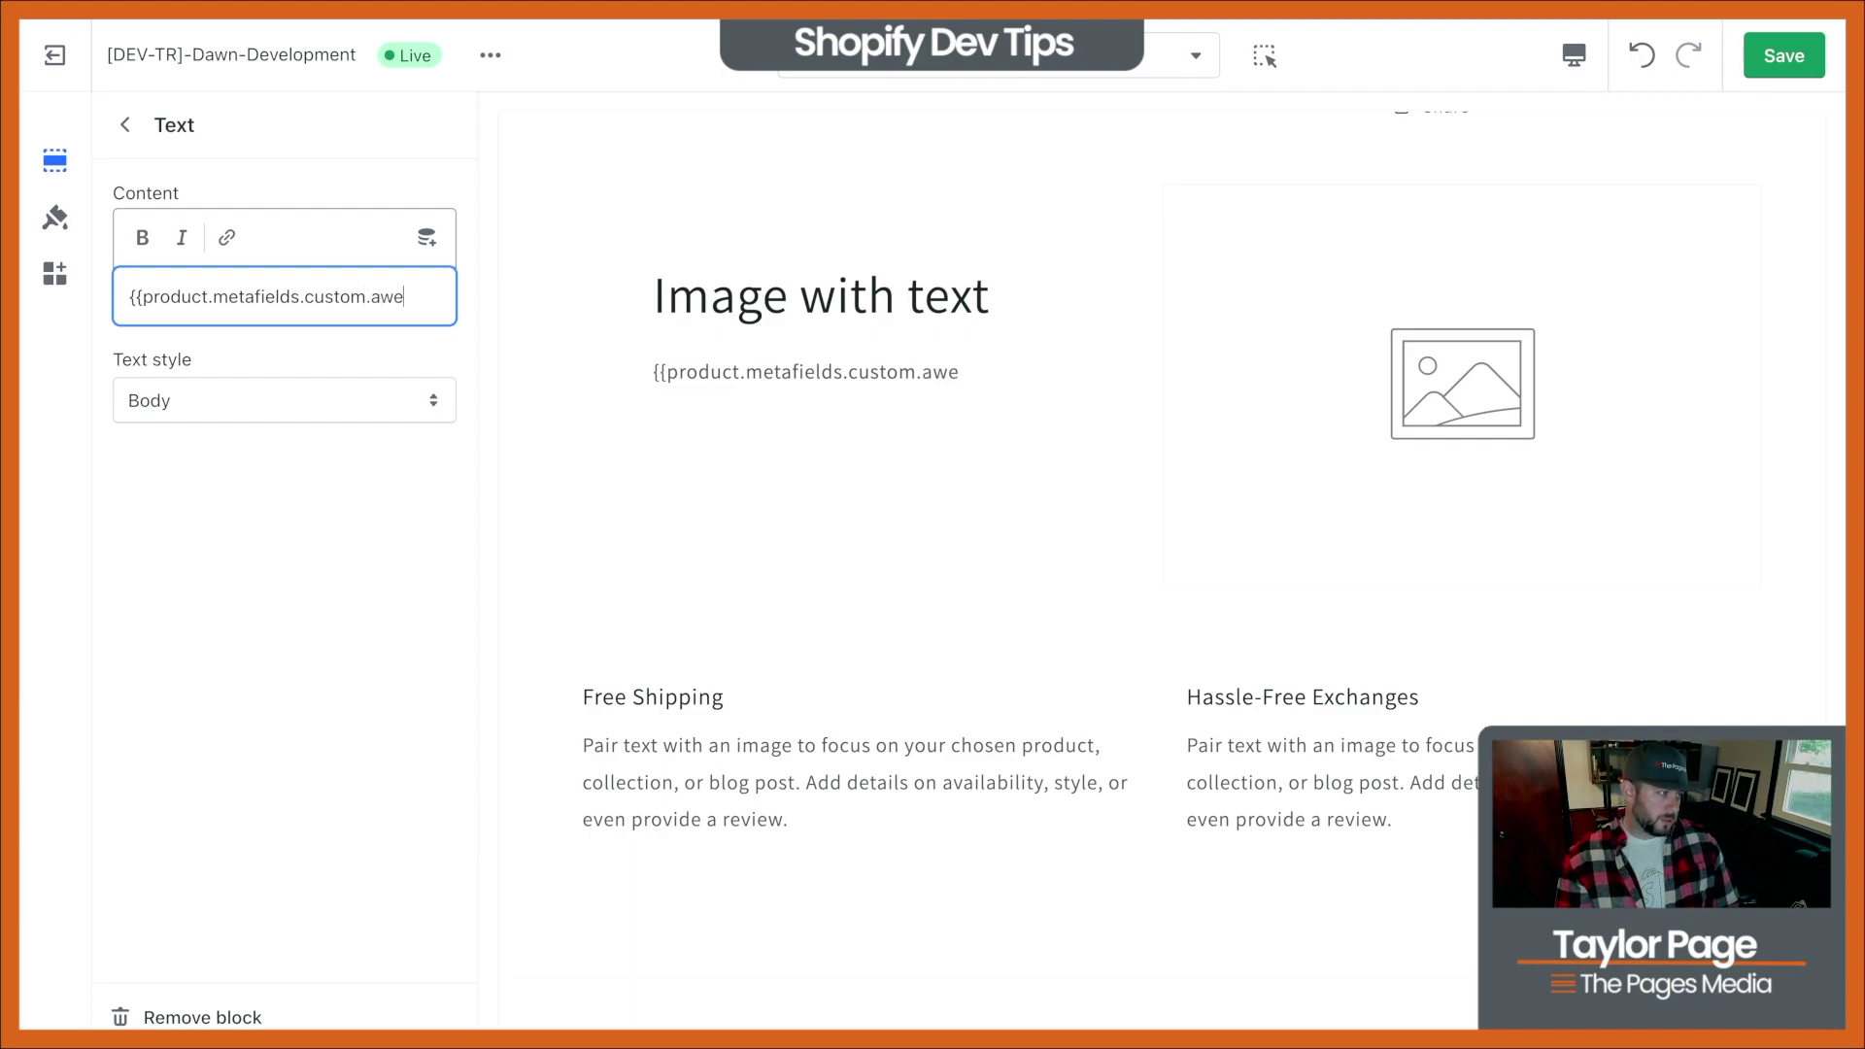
text(some_resource_name)
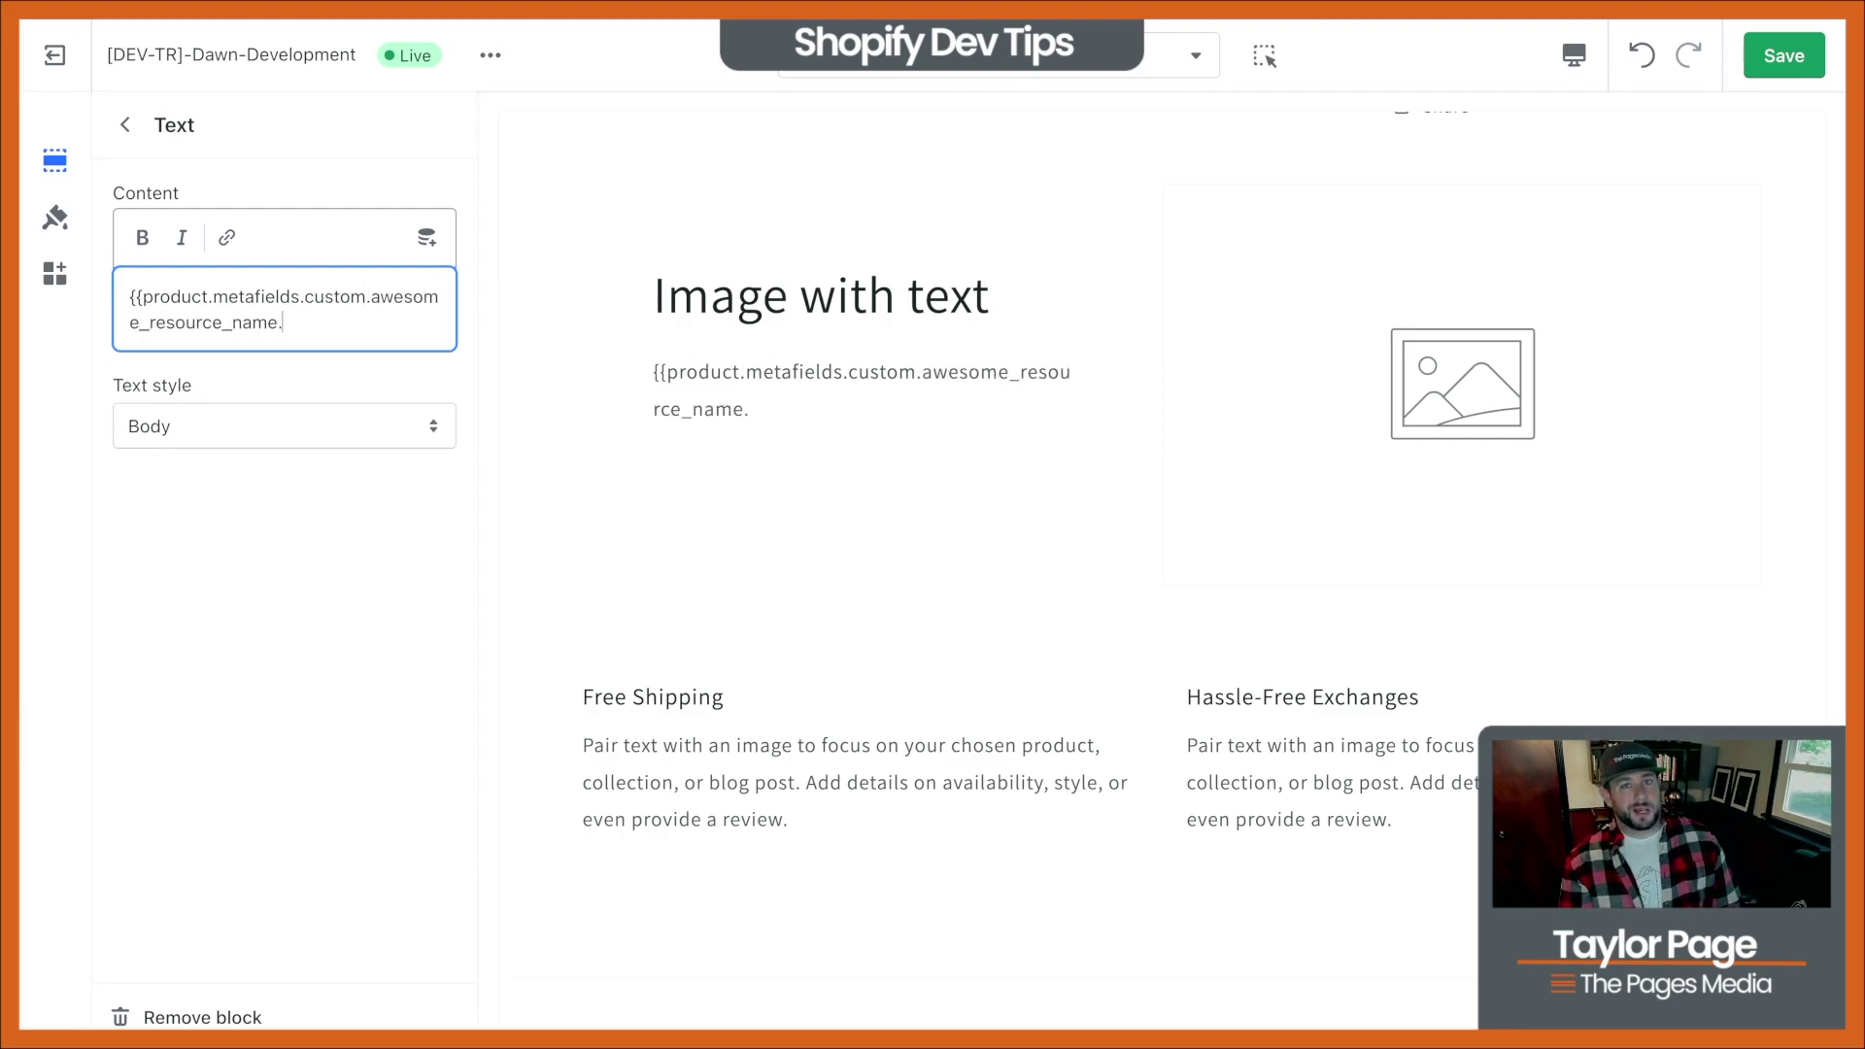
text(.value)
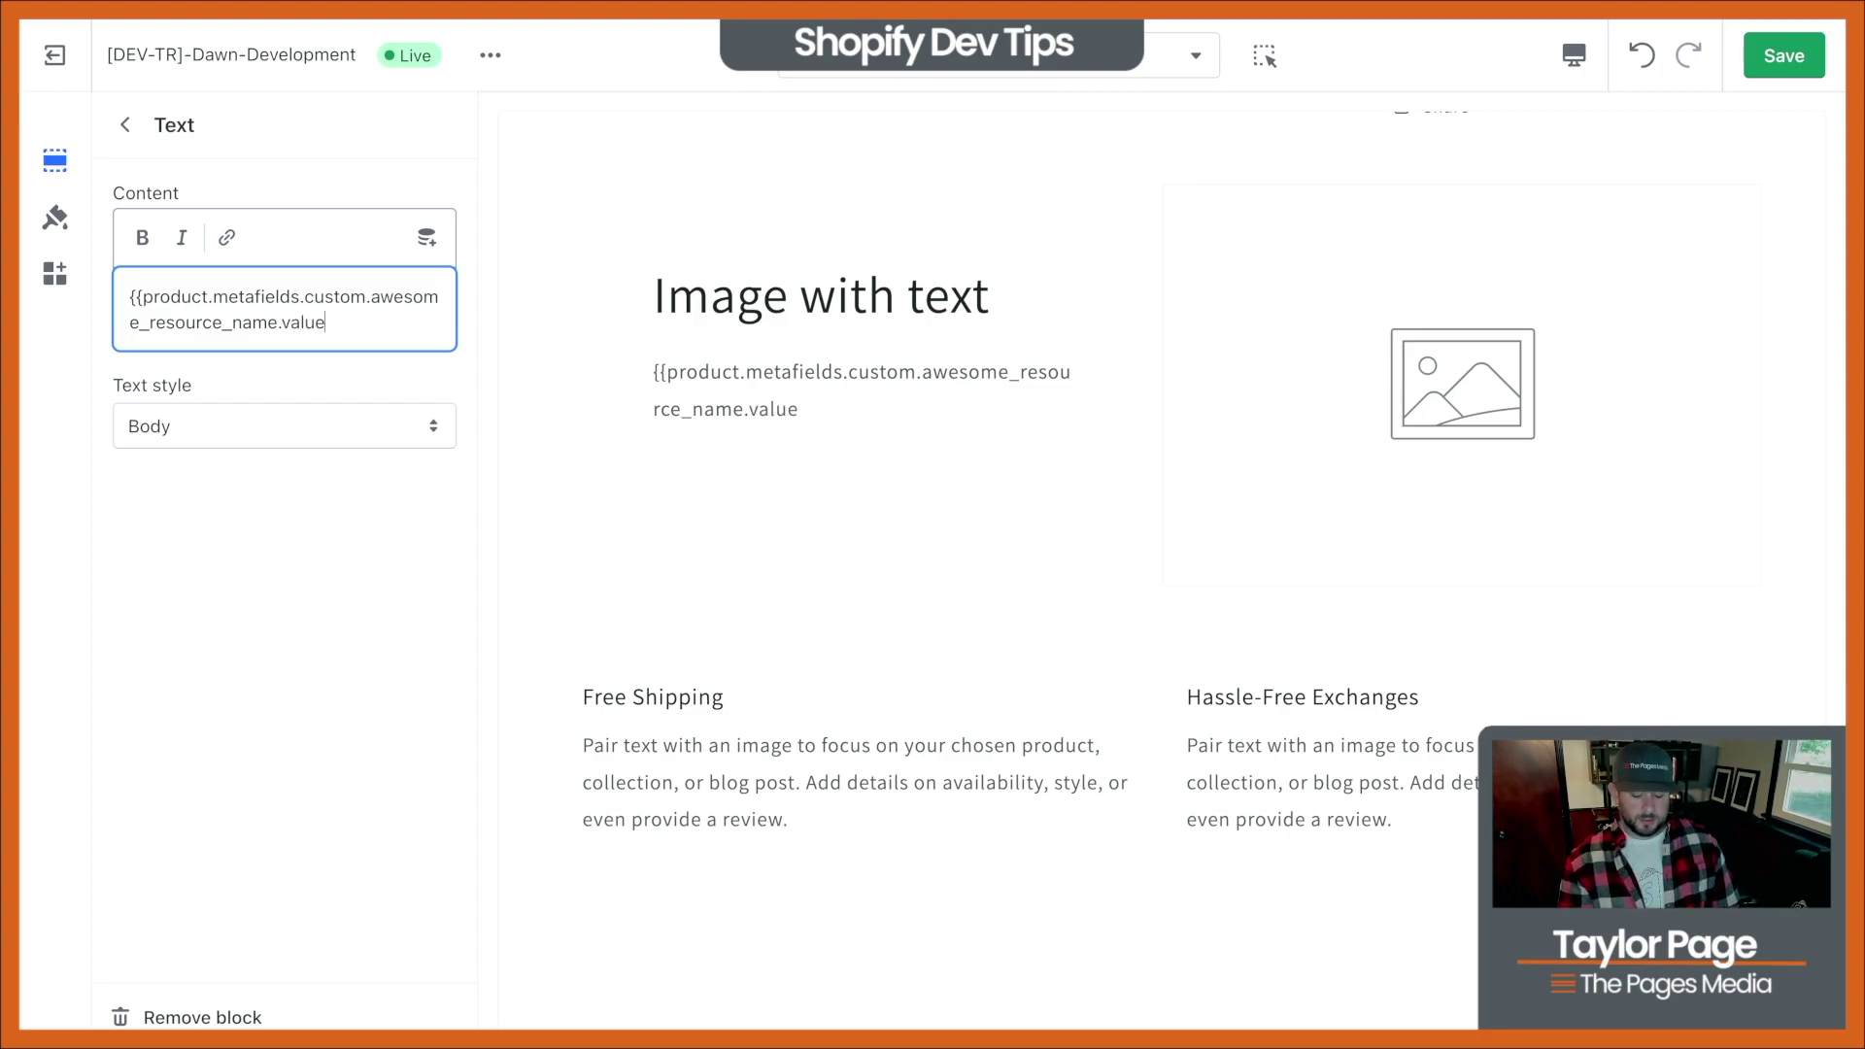
text(}})
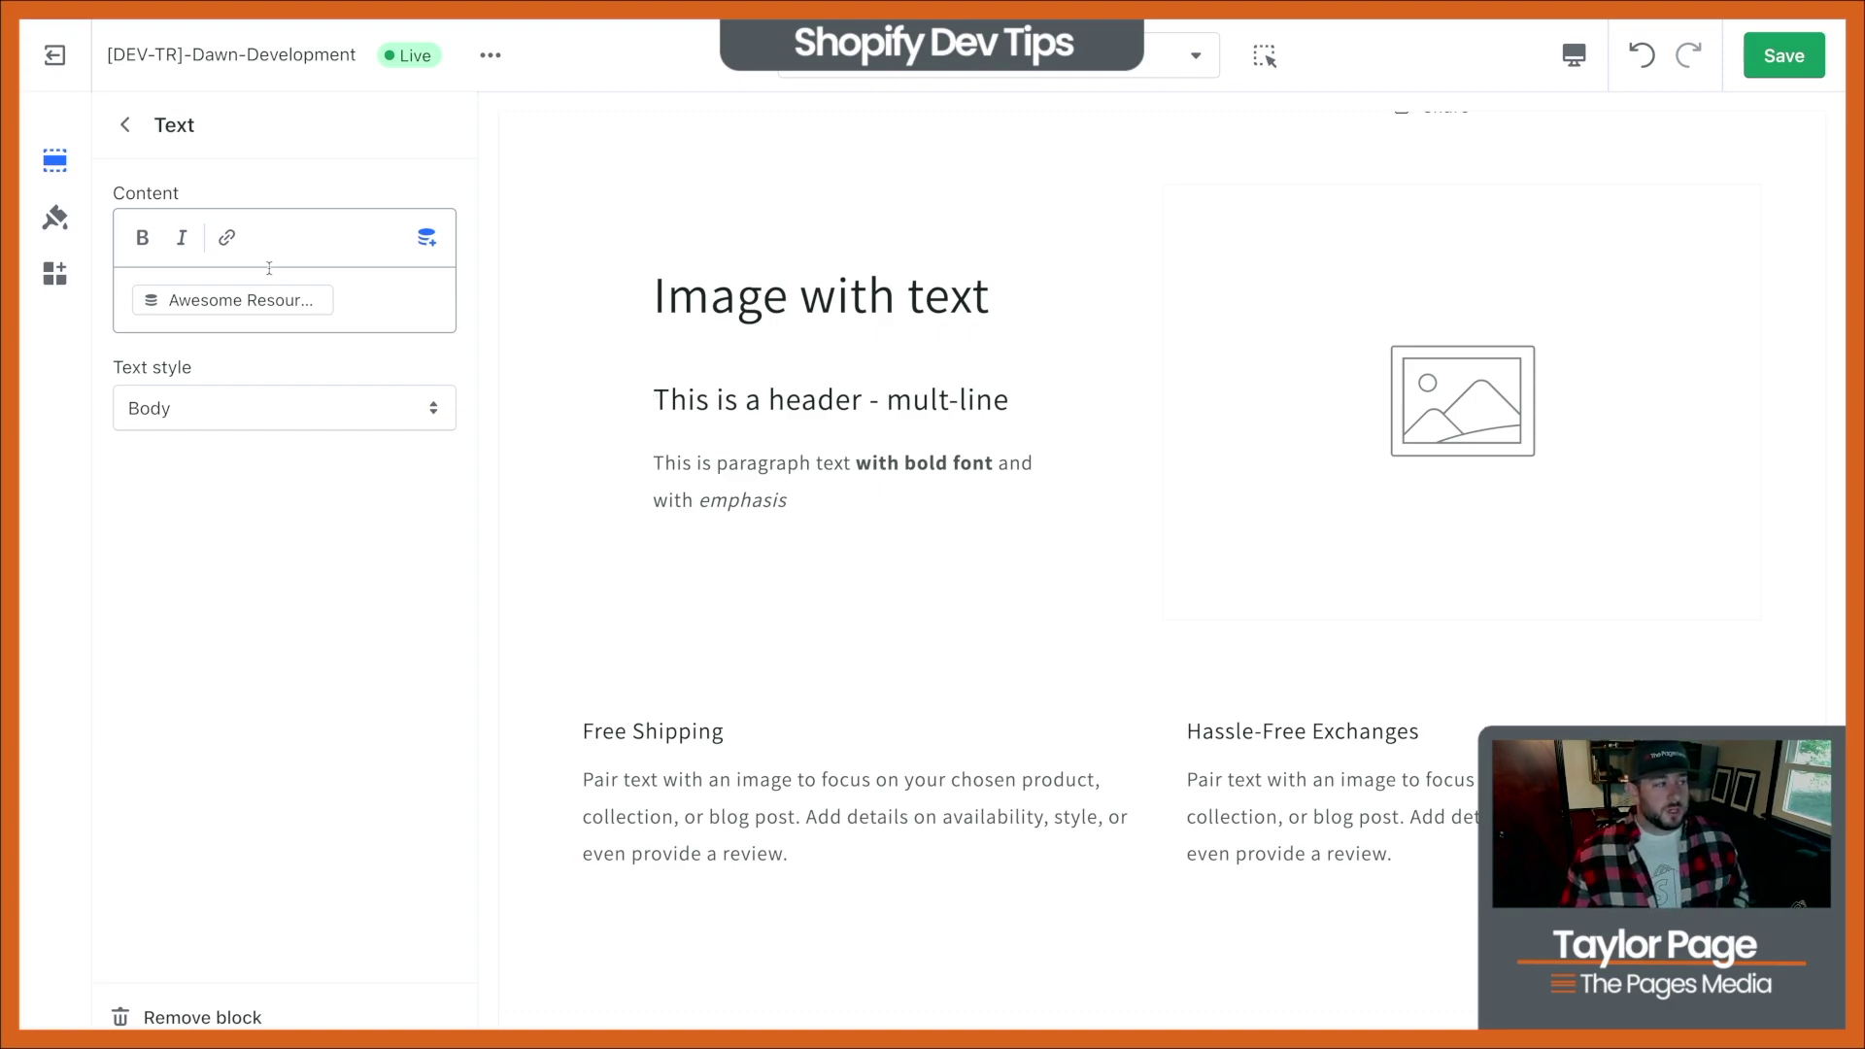
Open the first Text block under Product information and delete its Vendor source
click(125, 125)
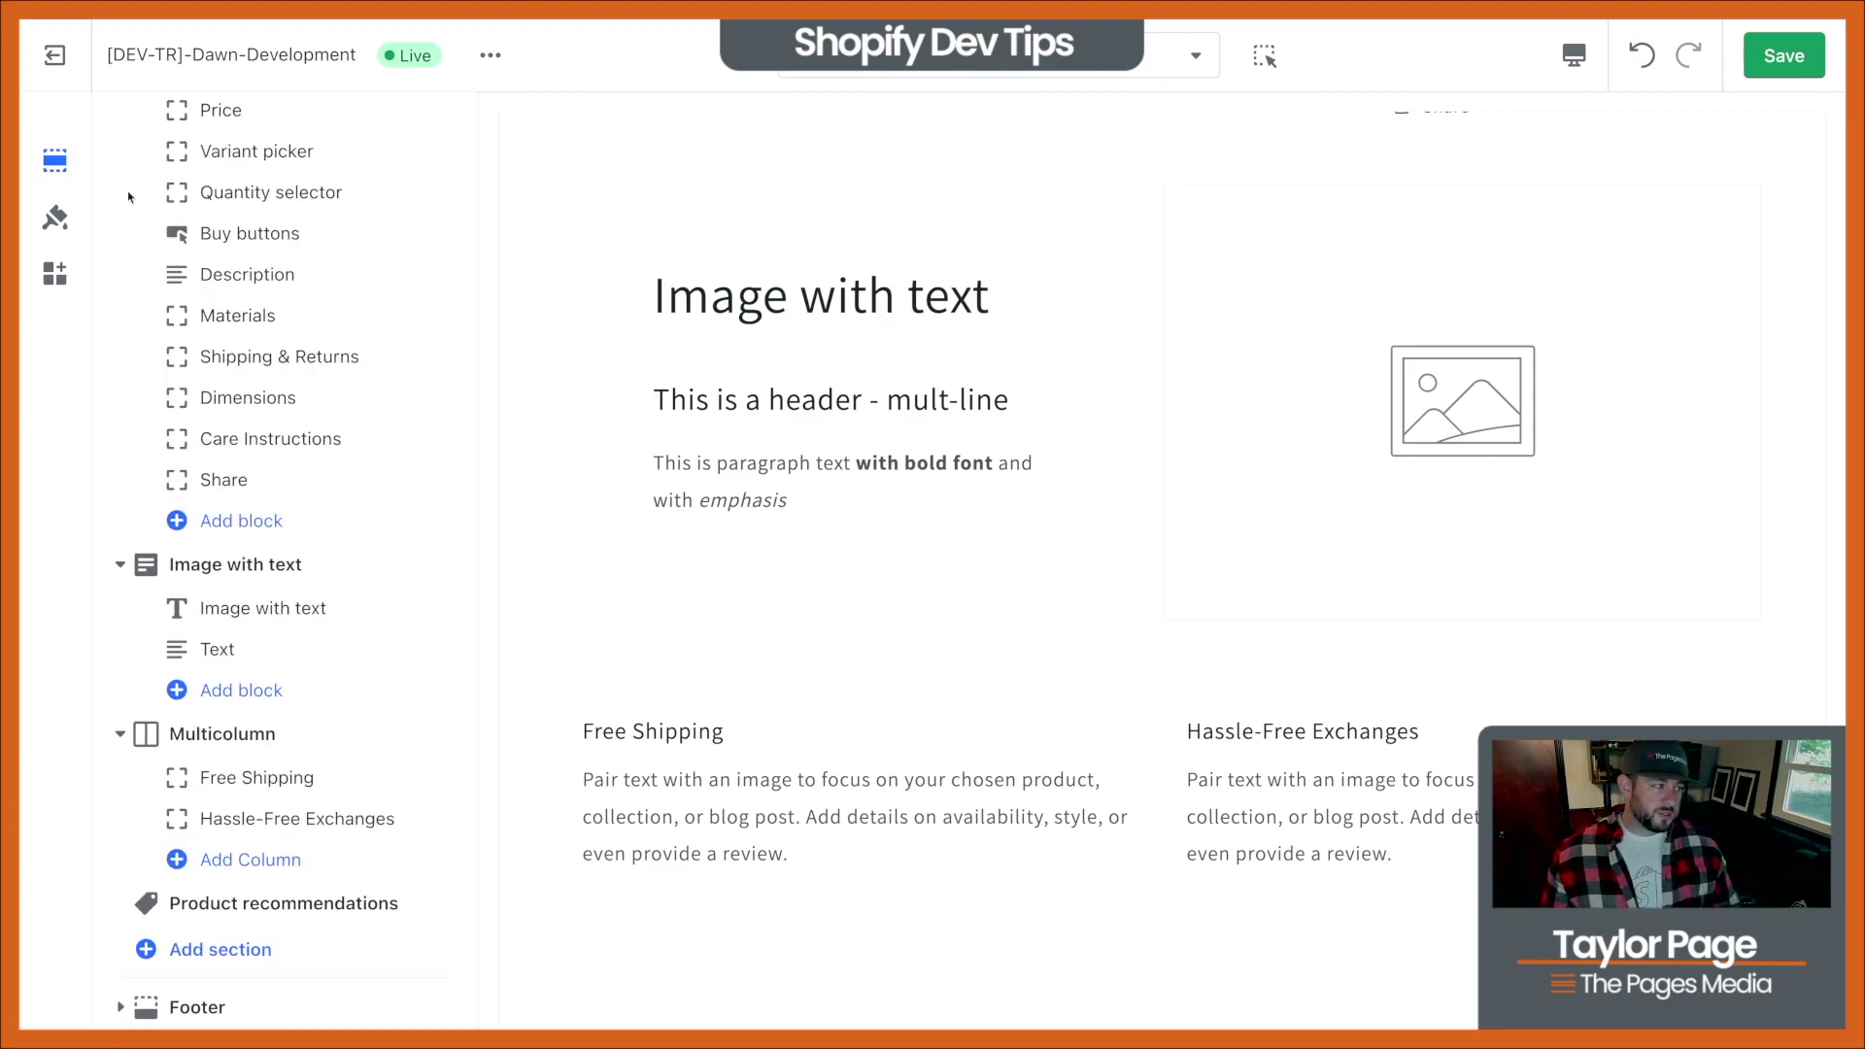
scroll(224, 513, up, 4)
scroll(225, 513, up, 1)
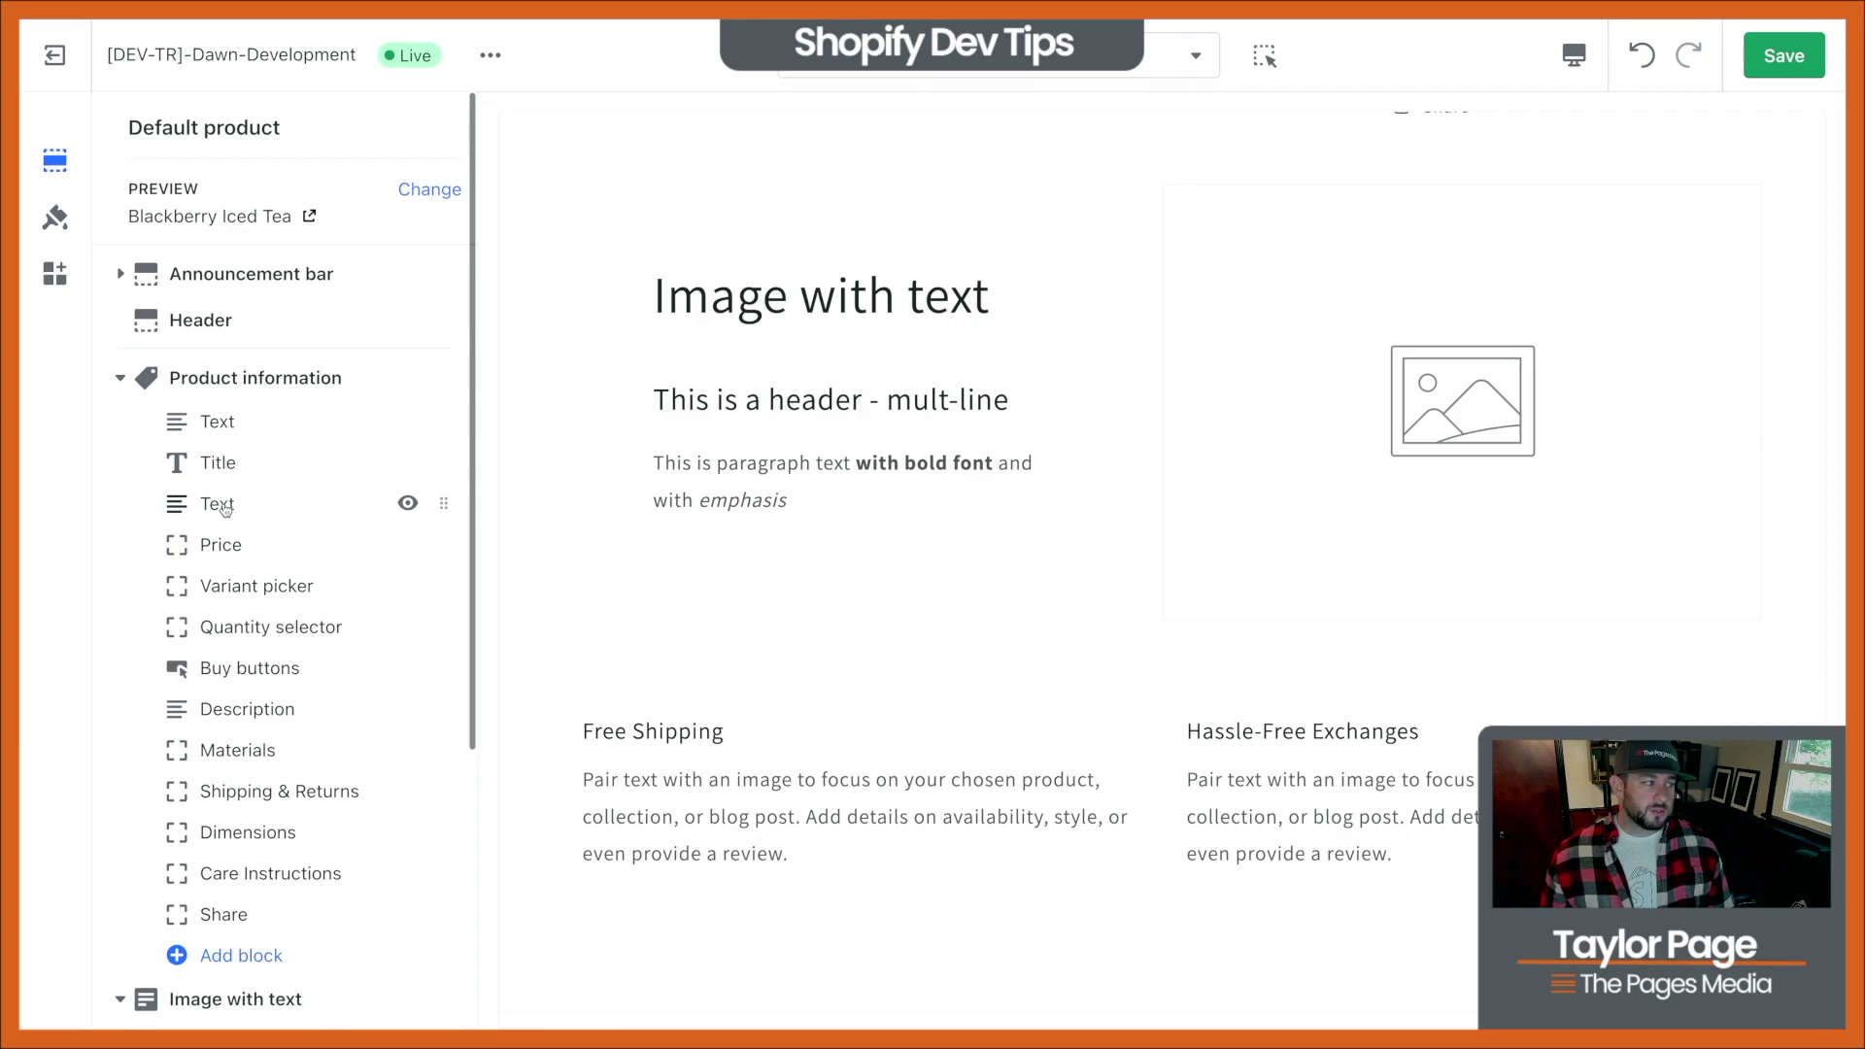
click(218, 421)
click(255, 242)
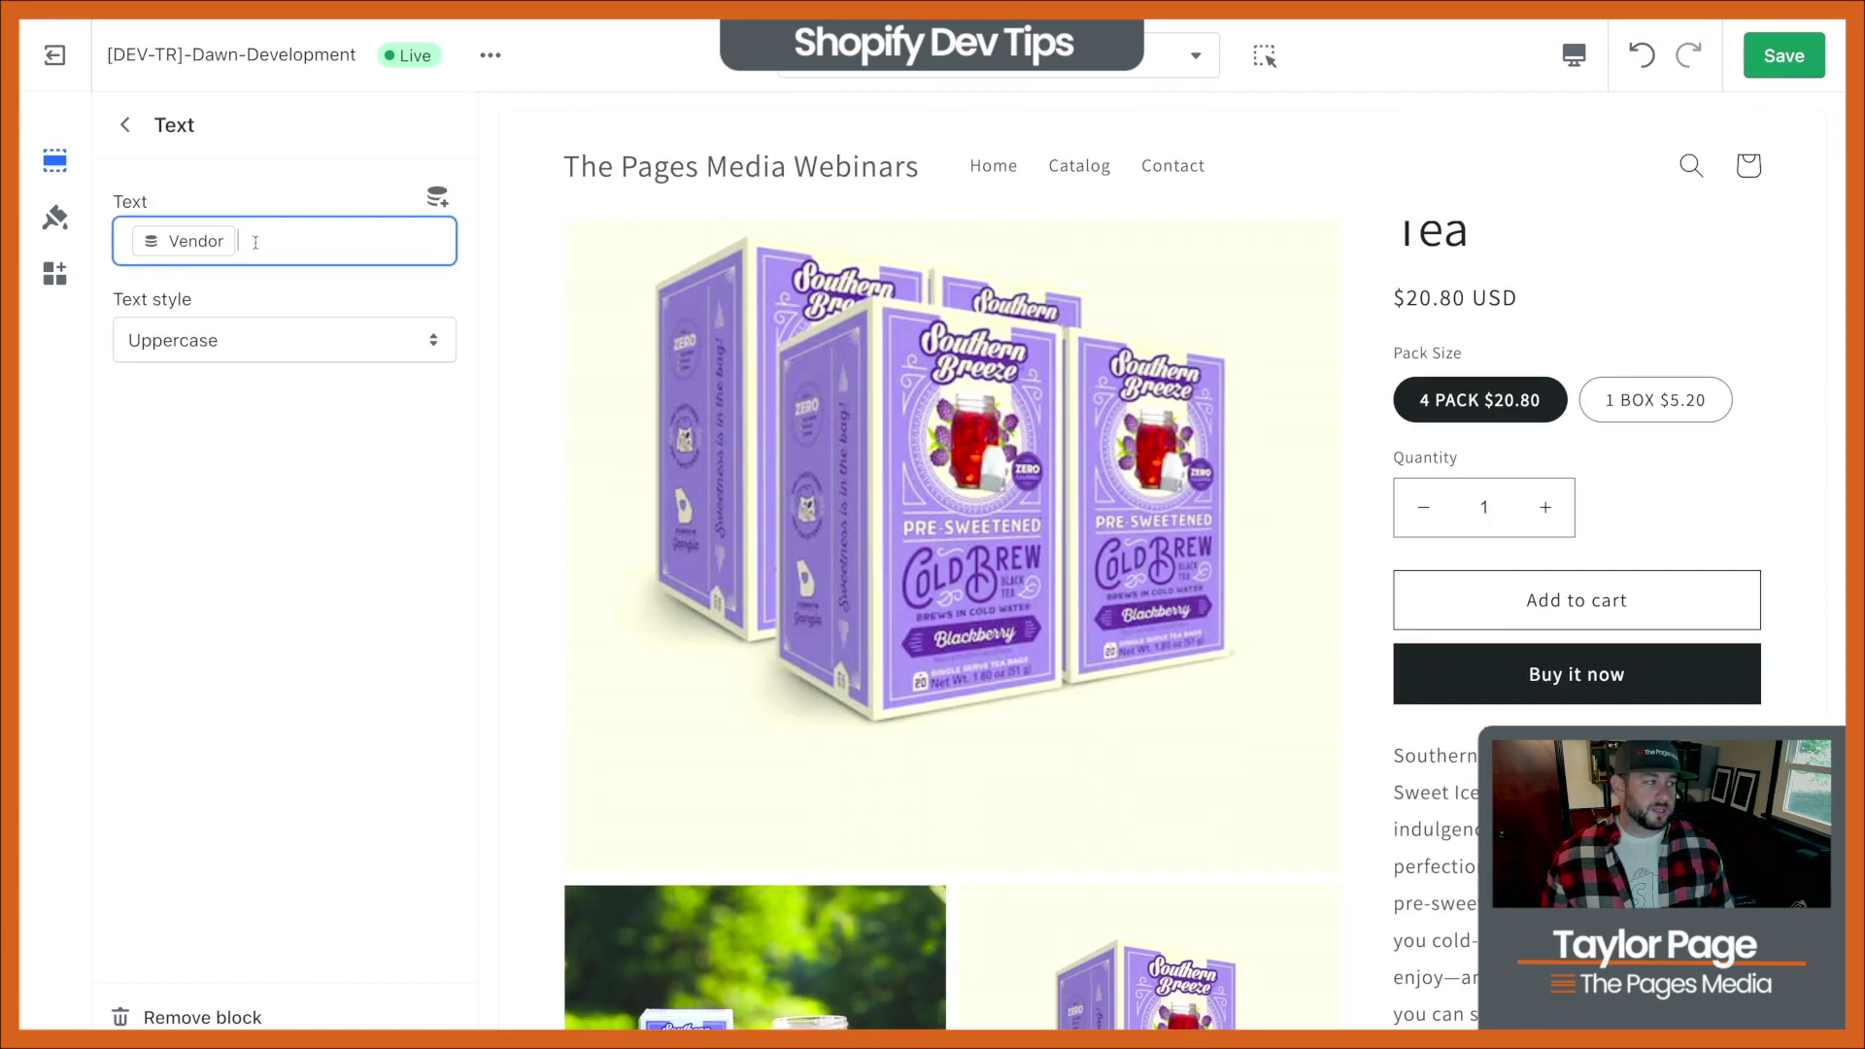
key(BackSpace)
Enter {{product.metafields.custom.awesome_resource_name}}, then remove the rejected dynamic source
text({{product.)
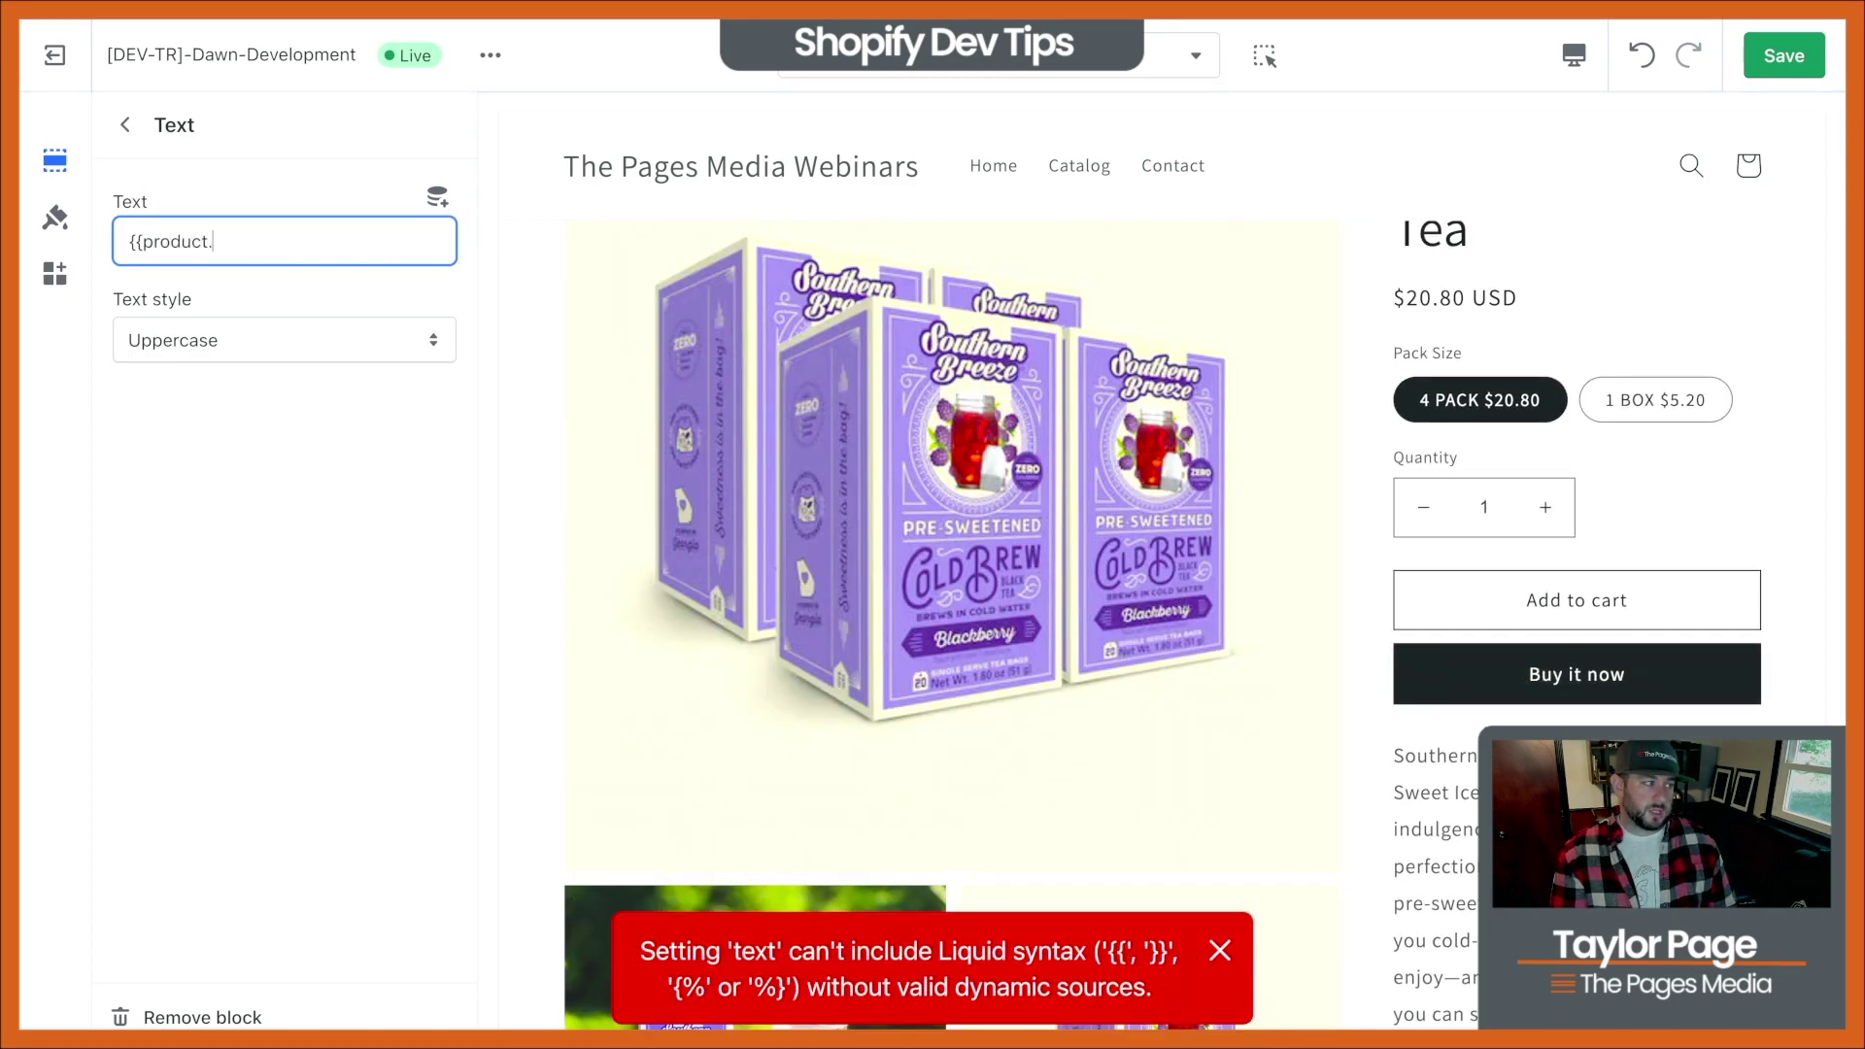
text(custom)
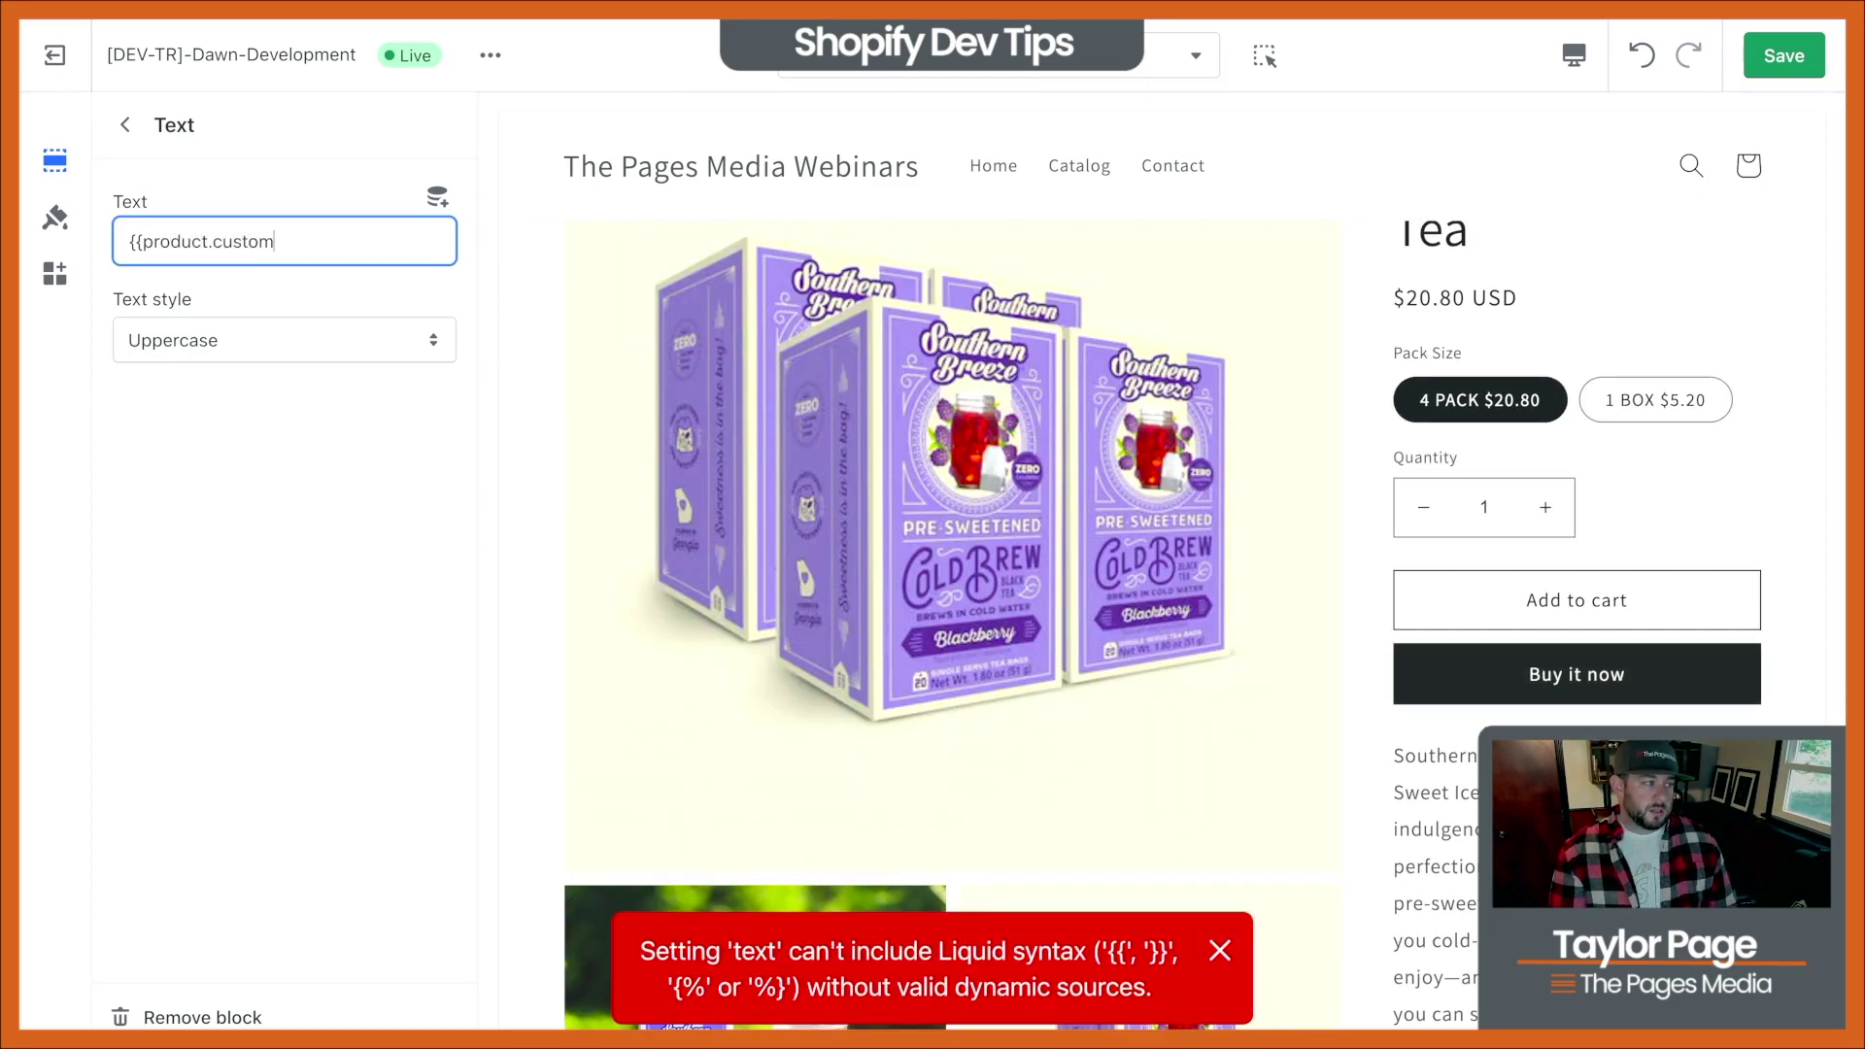
key(BackSpace)
key(BackSpace)
key(BackSpace)
key(BackSpace)
key(BackSpace)
key(BackSpace)
text(metafiel)
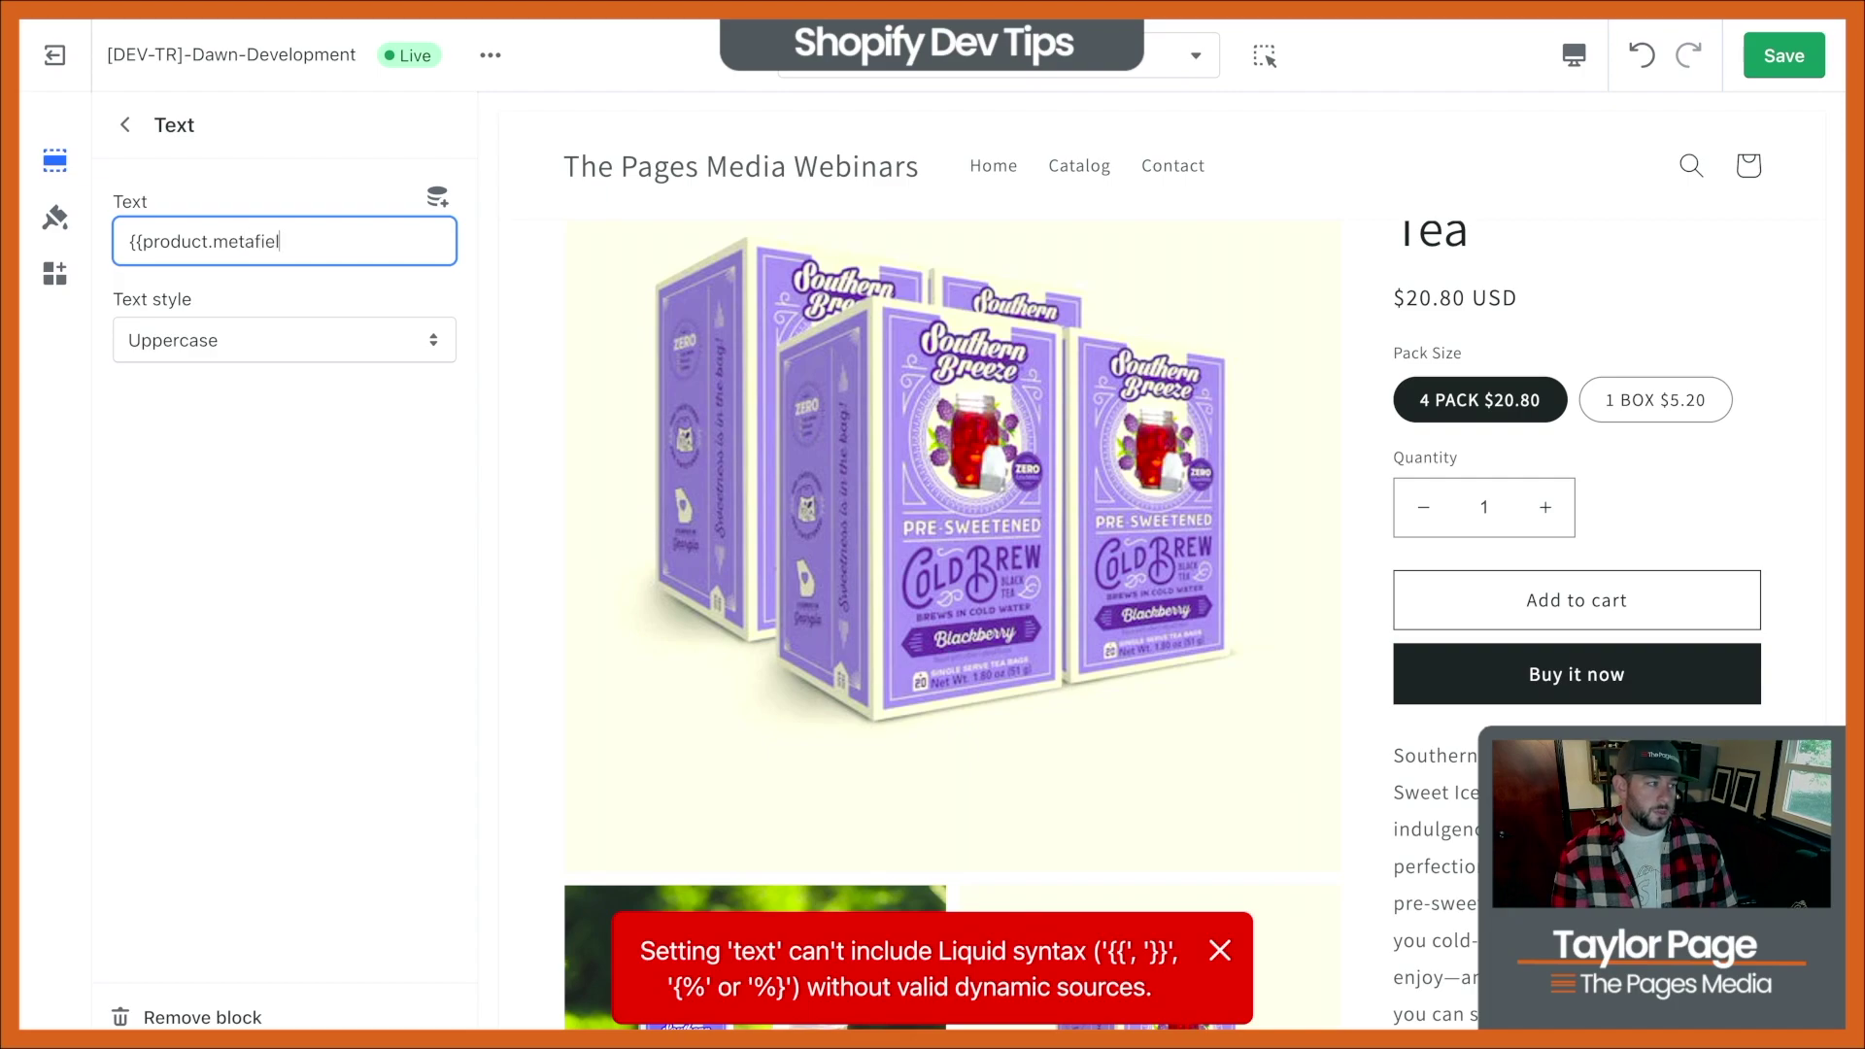
text(ds.custom.)
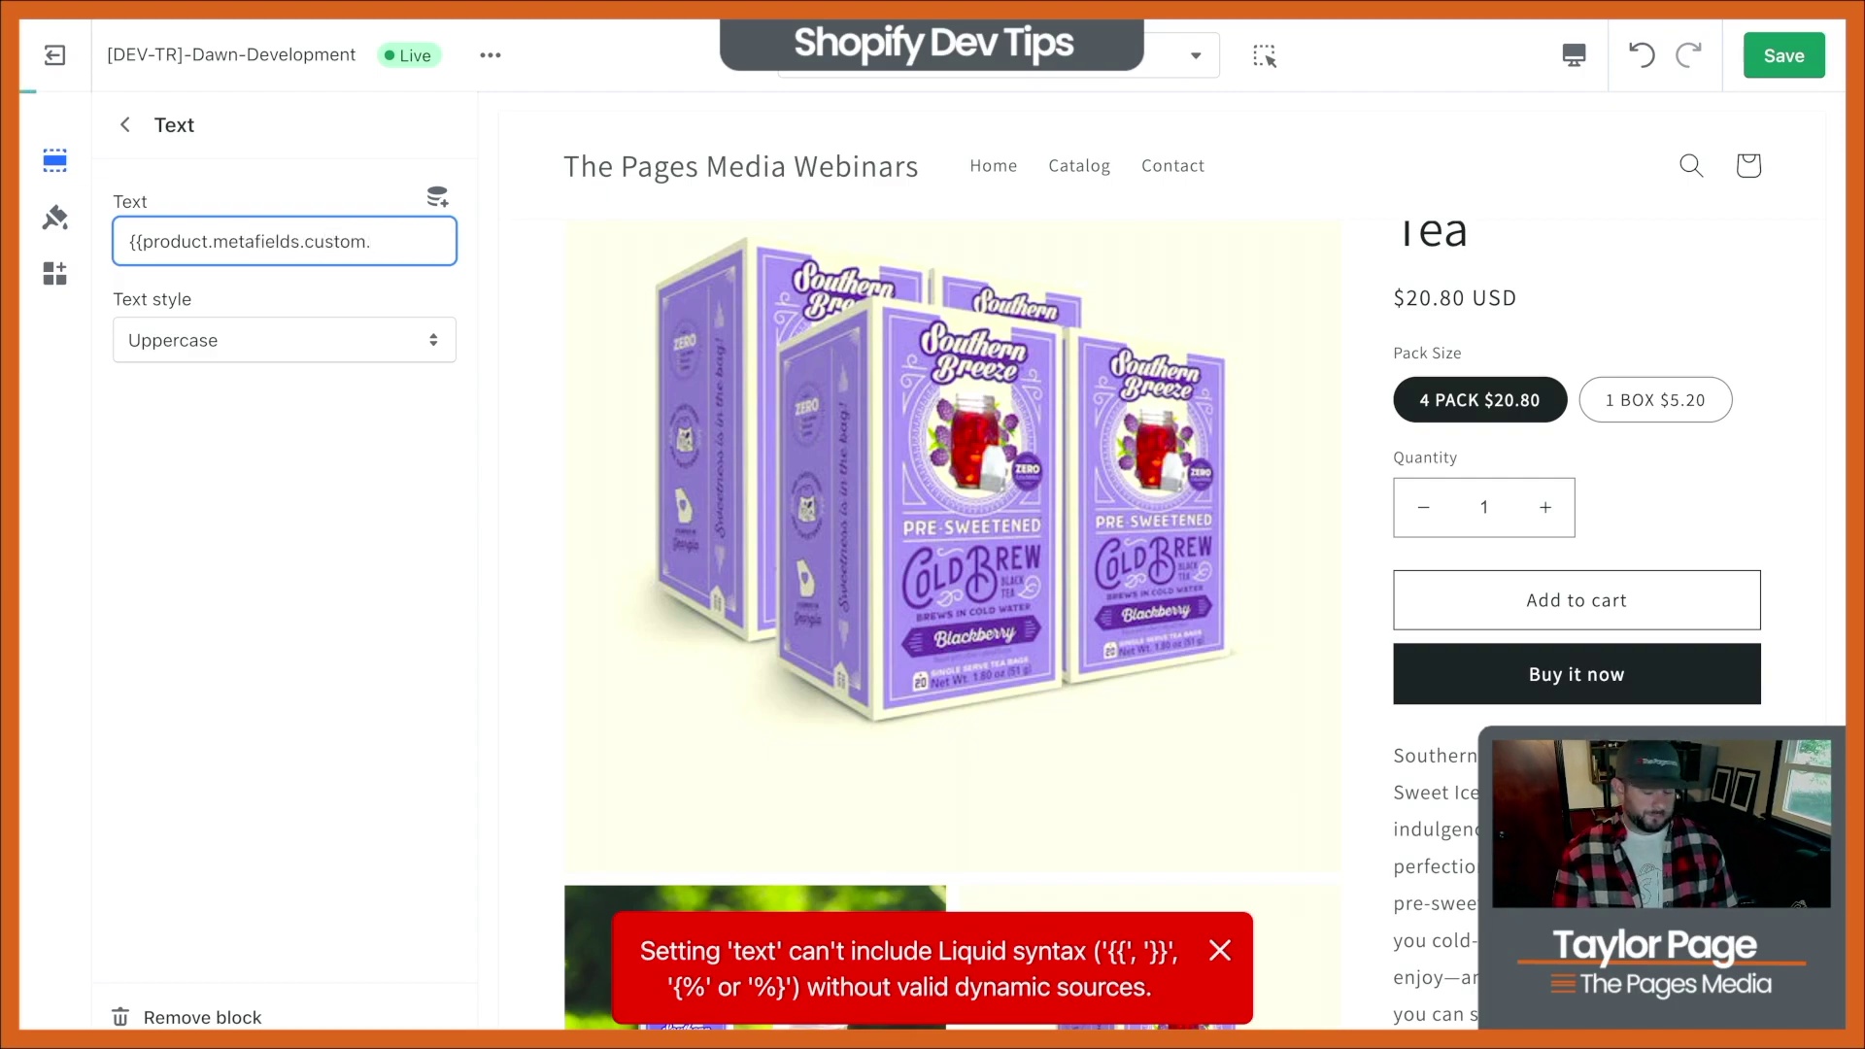
text(awesome_resource_name}})
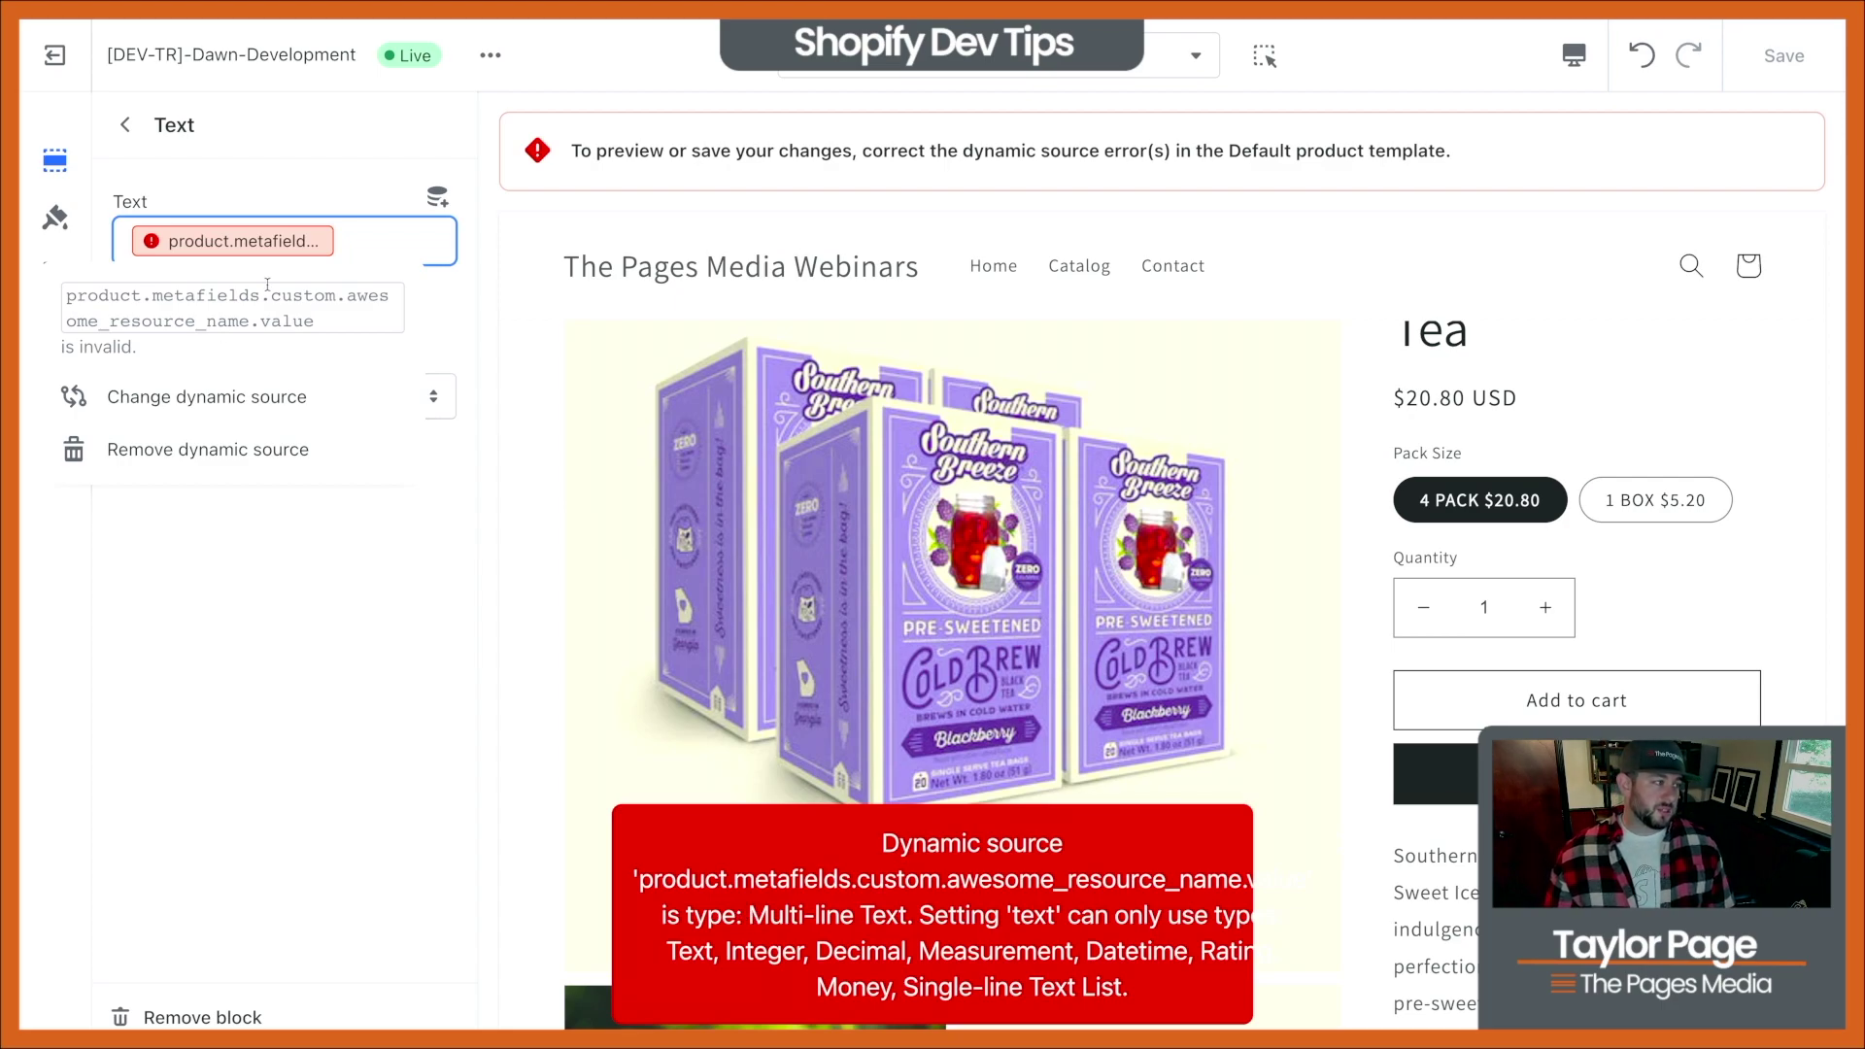
click(208, 449)
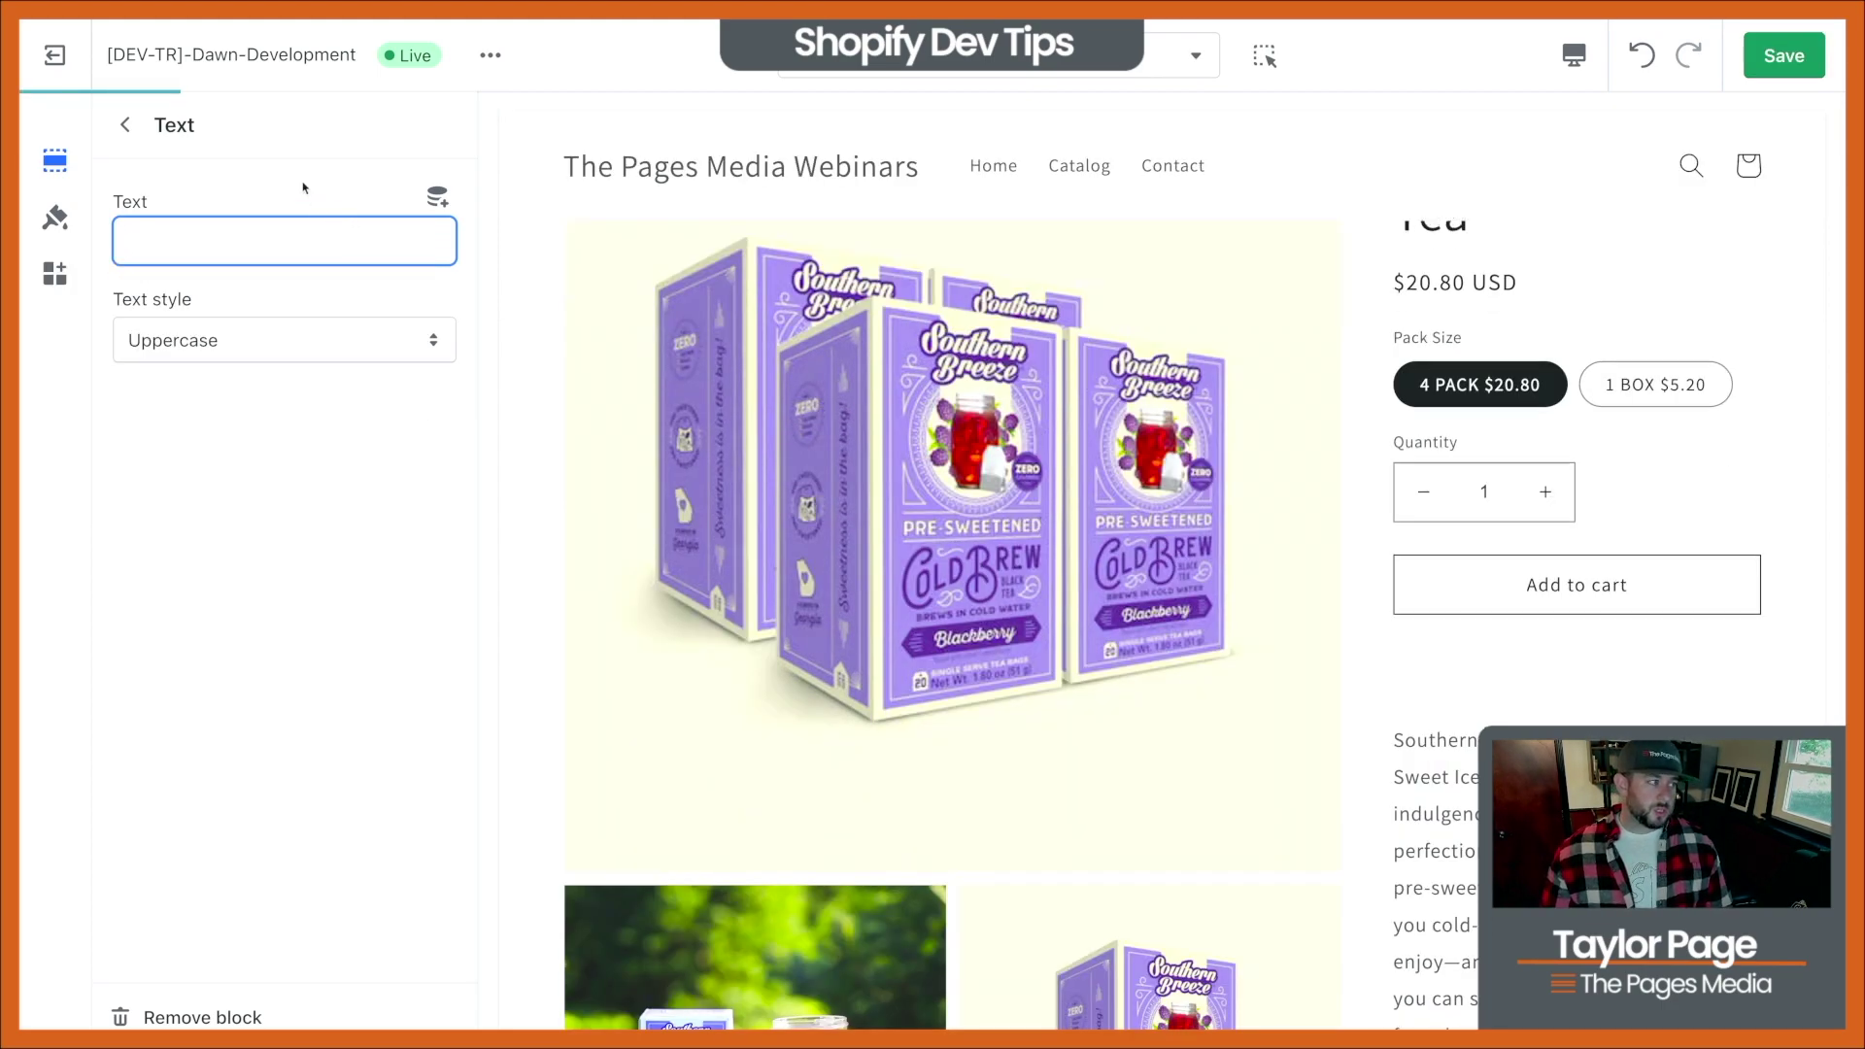
Select the Text block under the Image with text section in the sidebar
click(126, 124)
scroll(288, 758, down, 3)
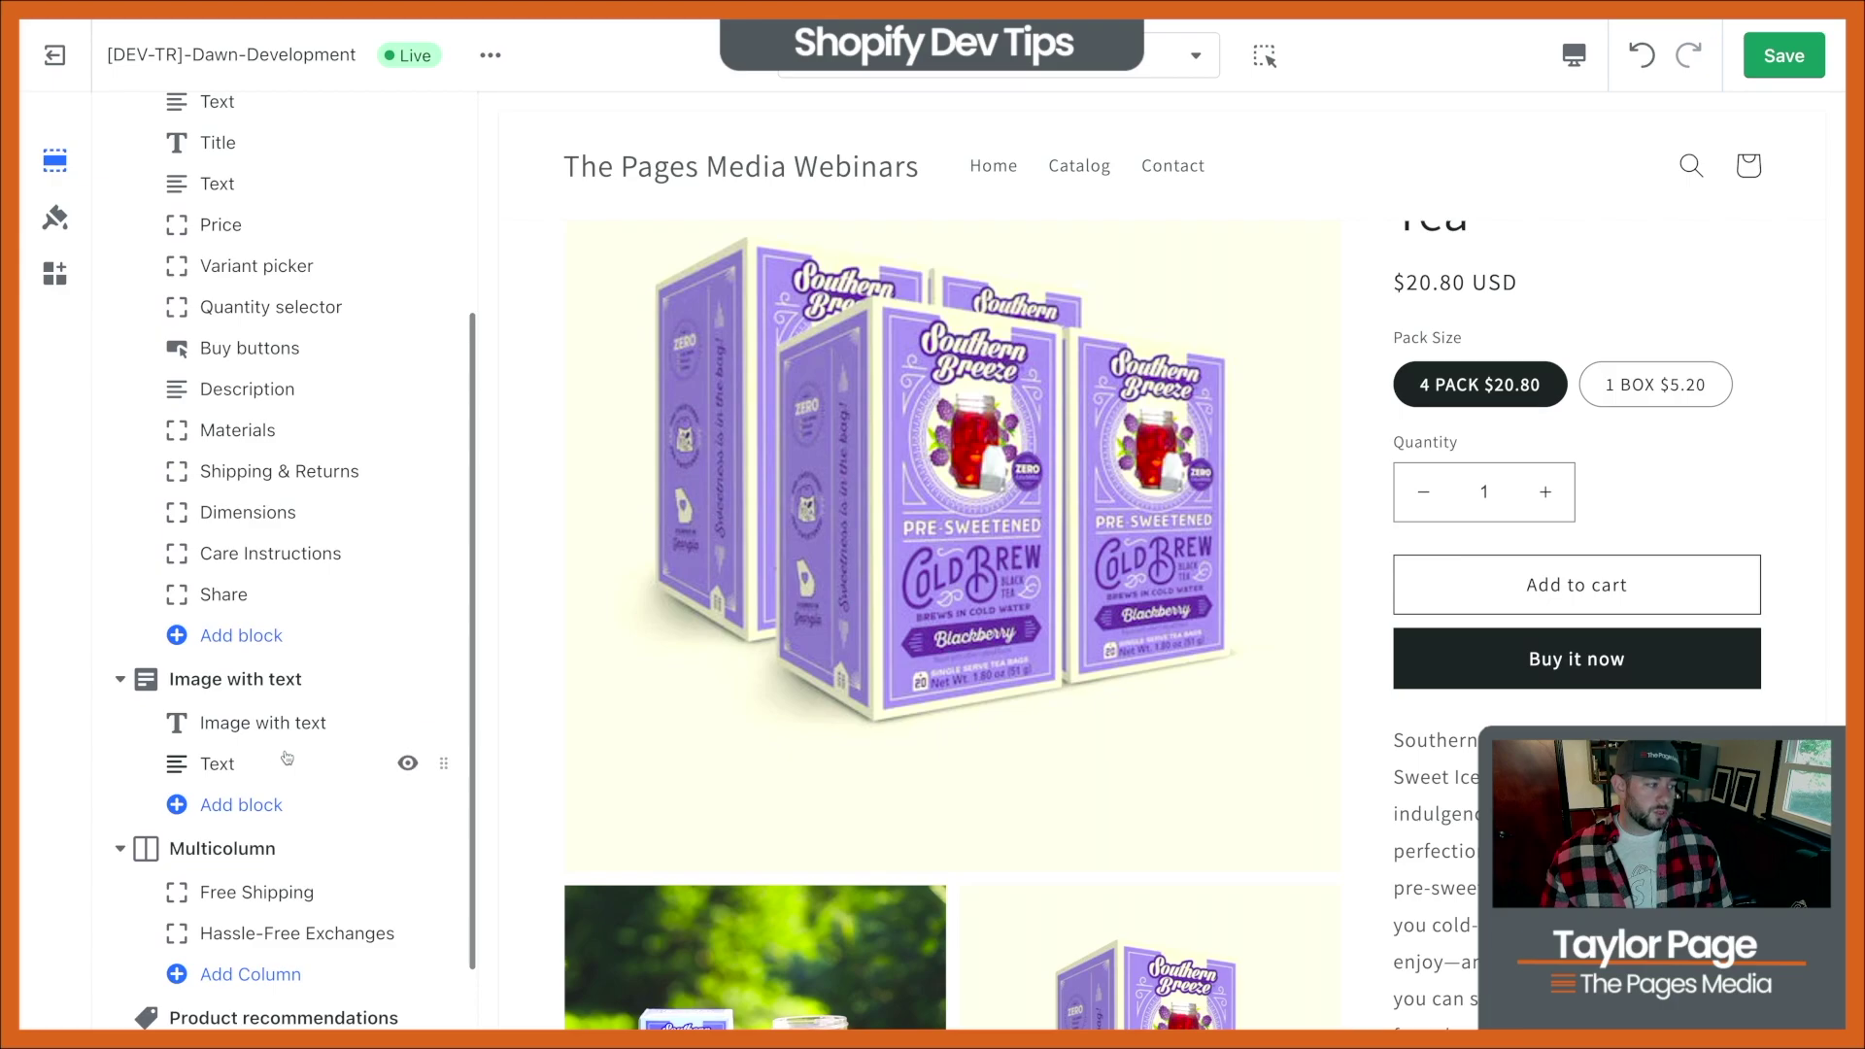
click(267, 723)
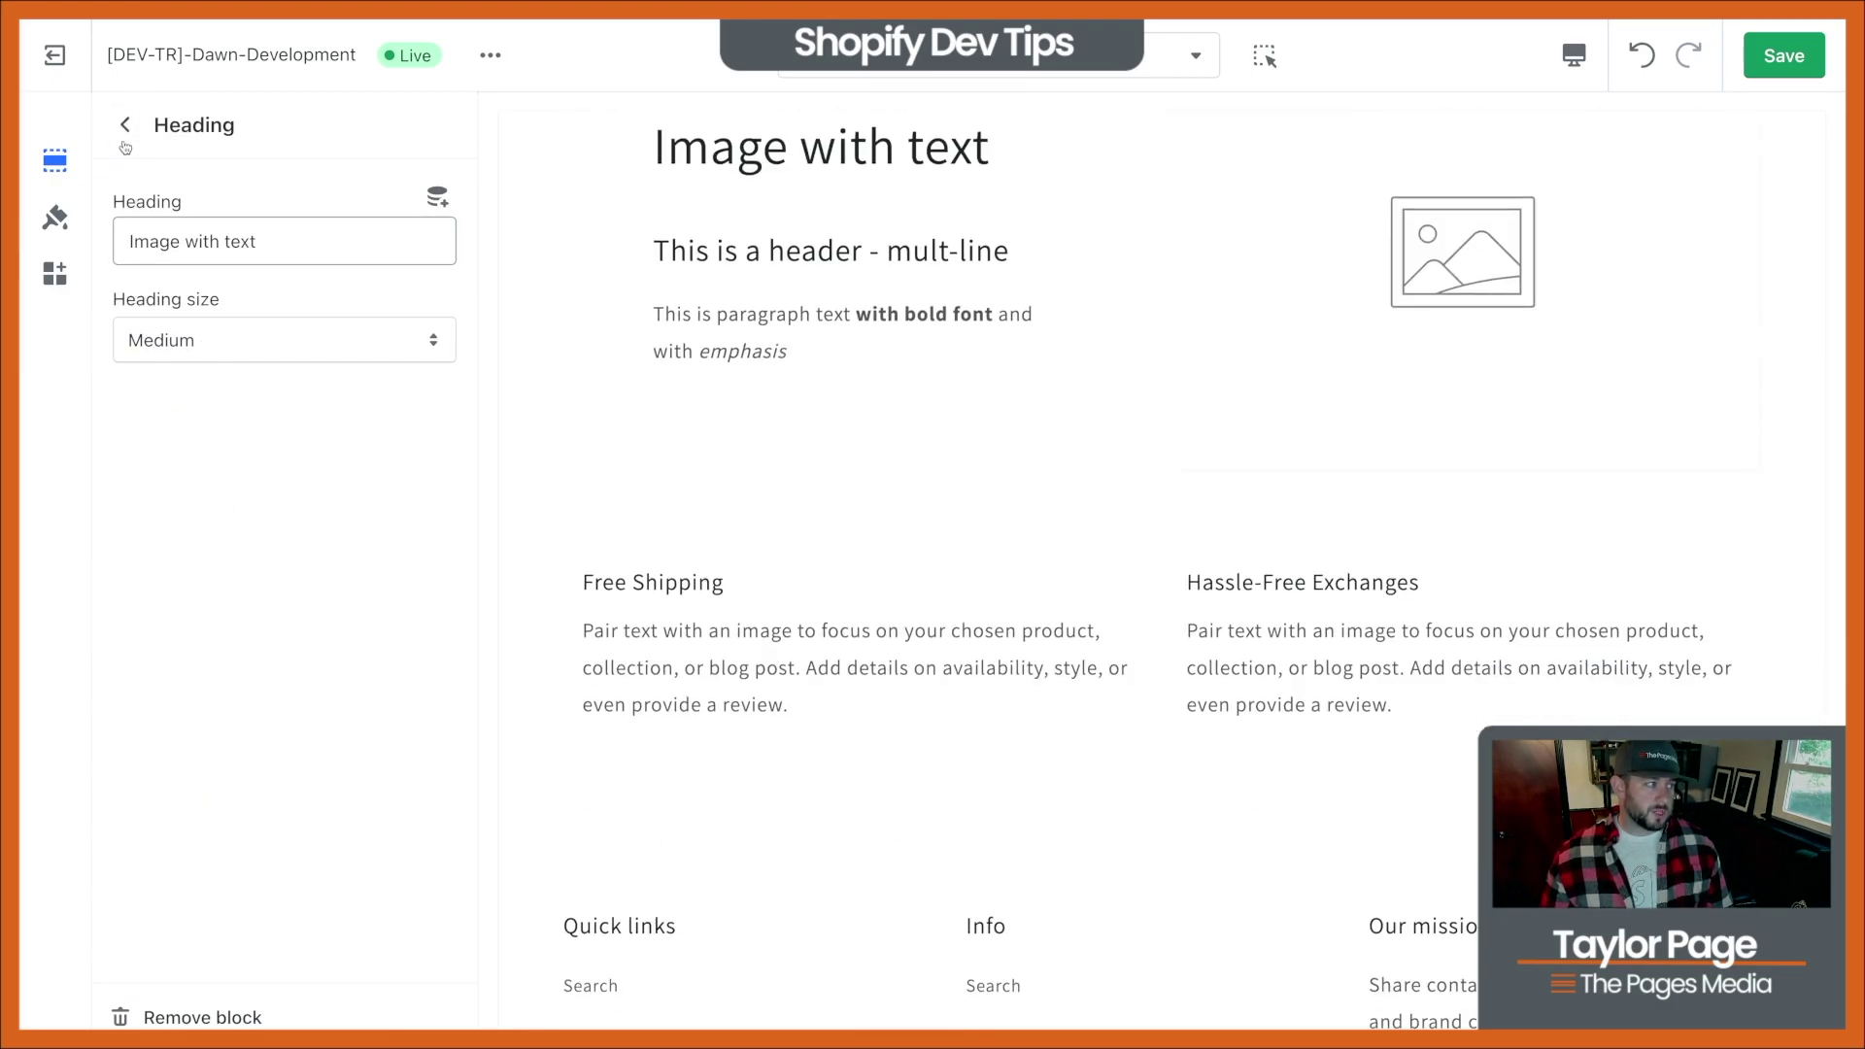
click(125, 124)
click(206, 761)
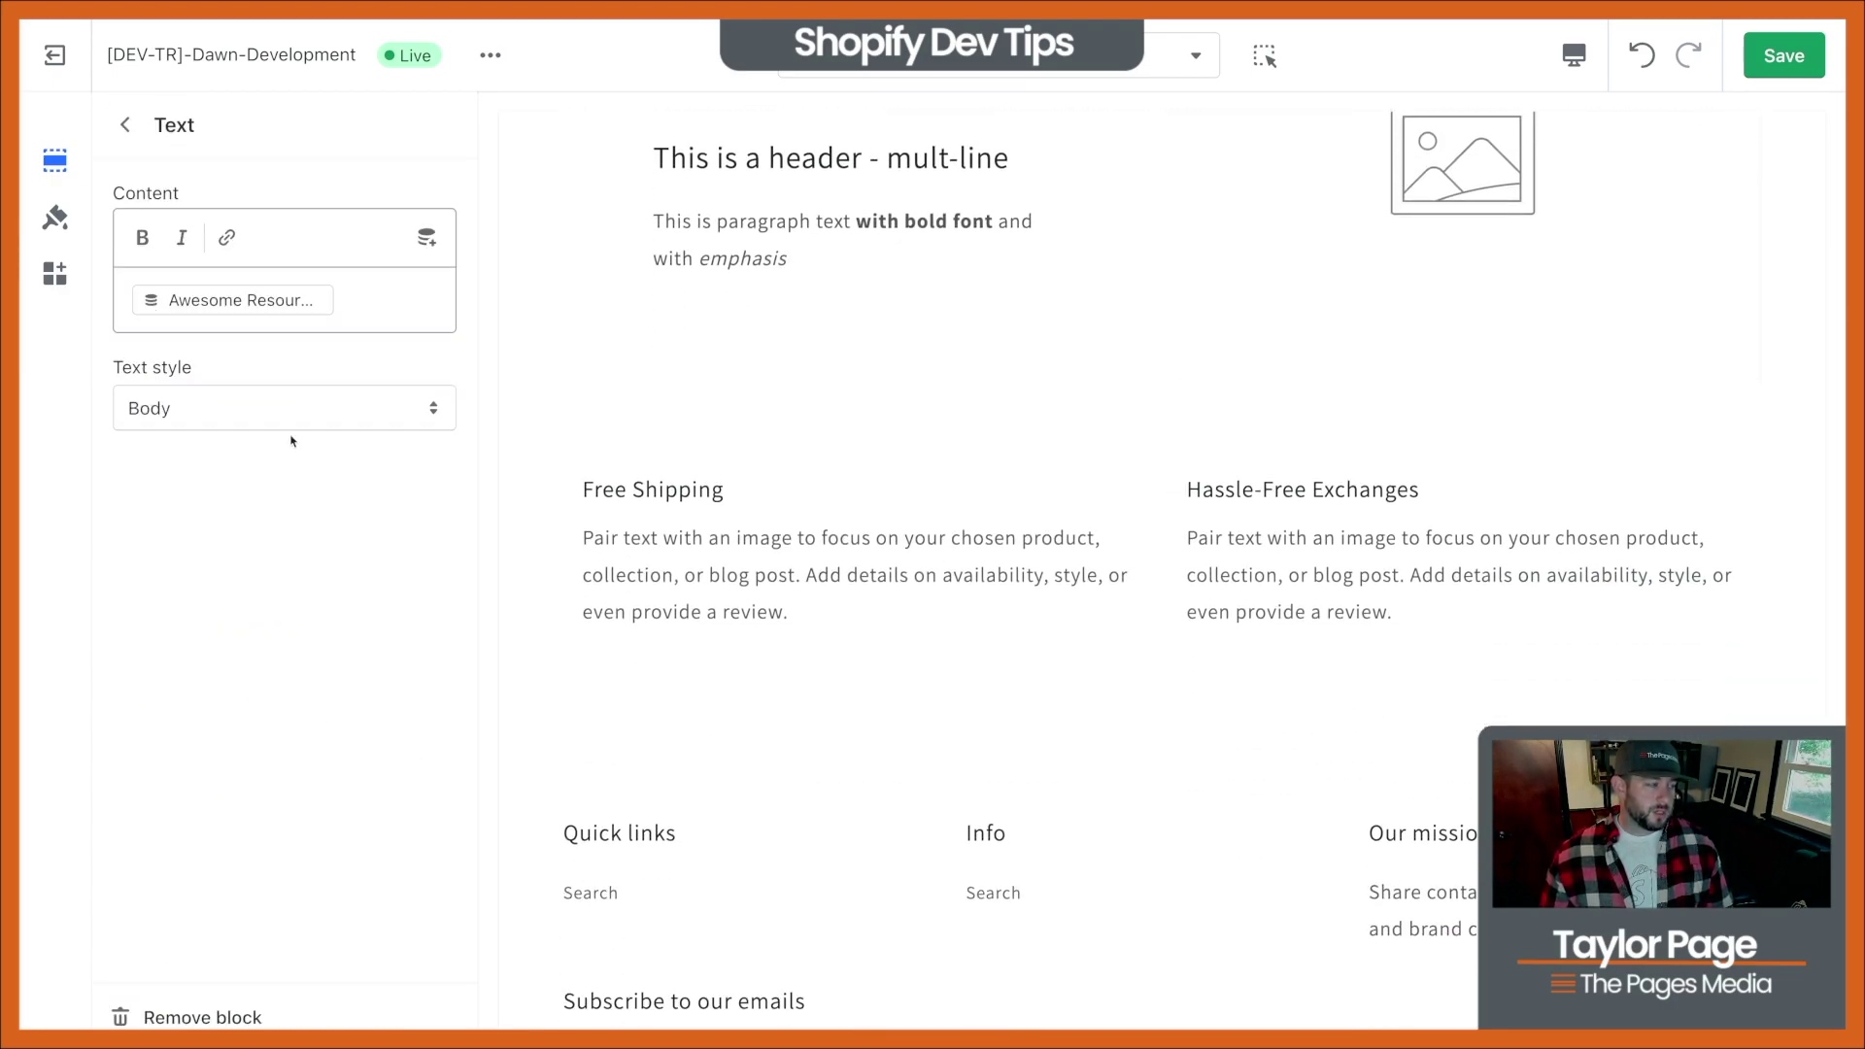